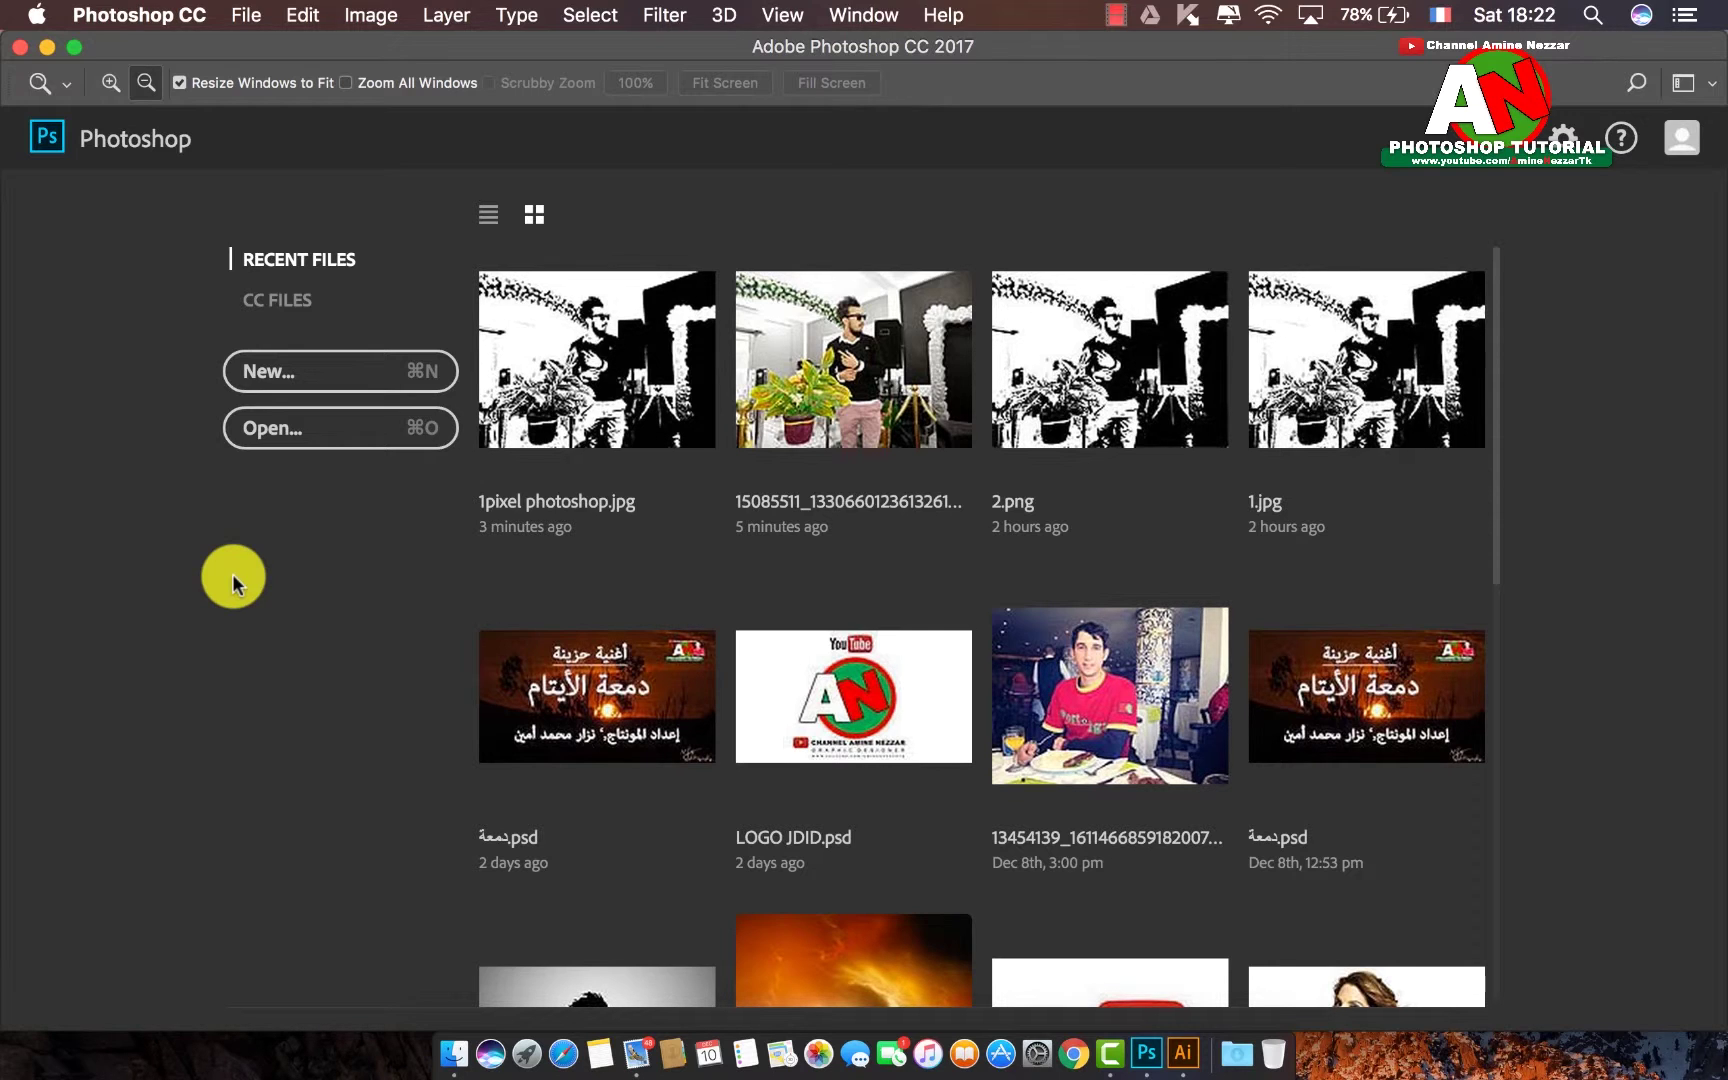
- Open the man-in-sunglasses photo from Recent Files and fit it to the screen
{"action": "left_click", "coordinate": [840, 349]}
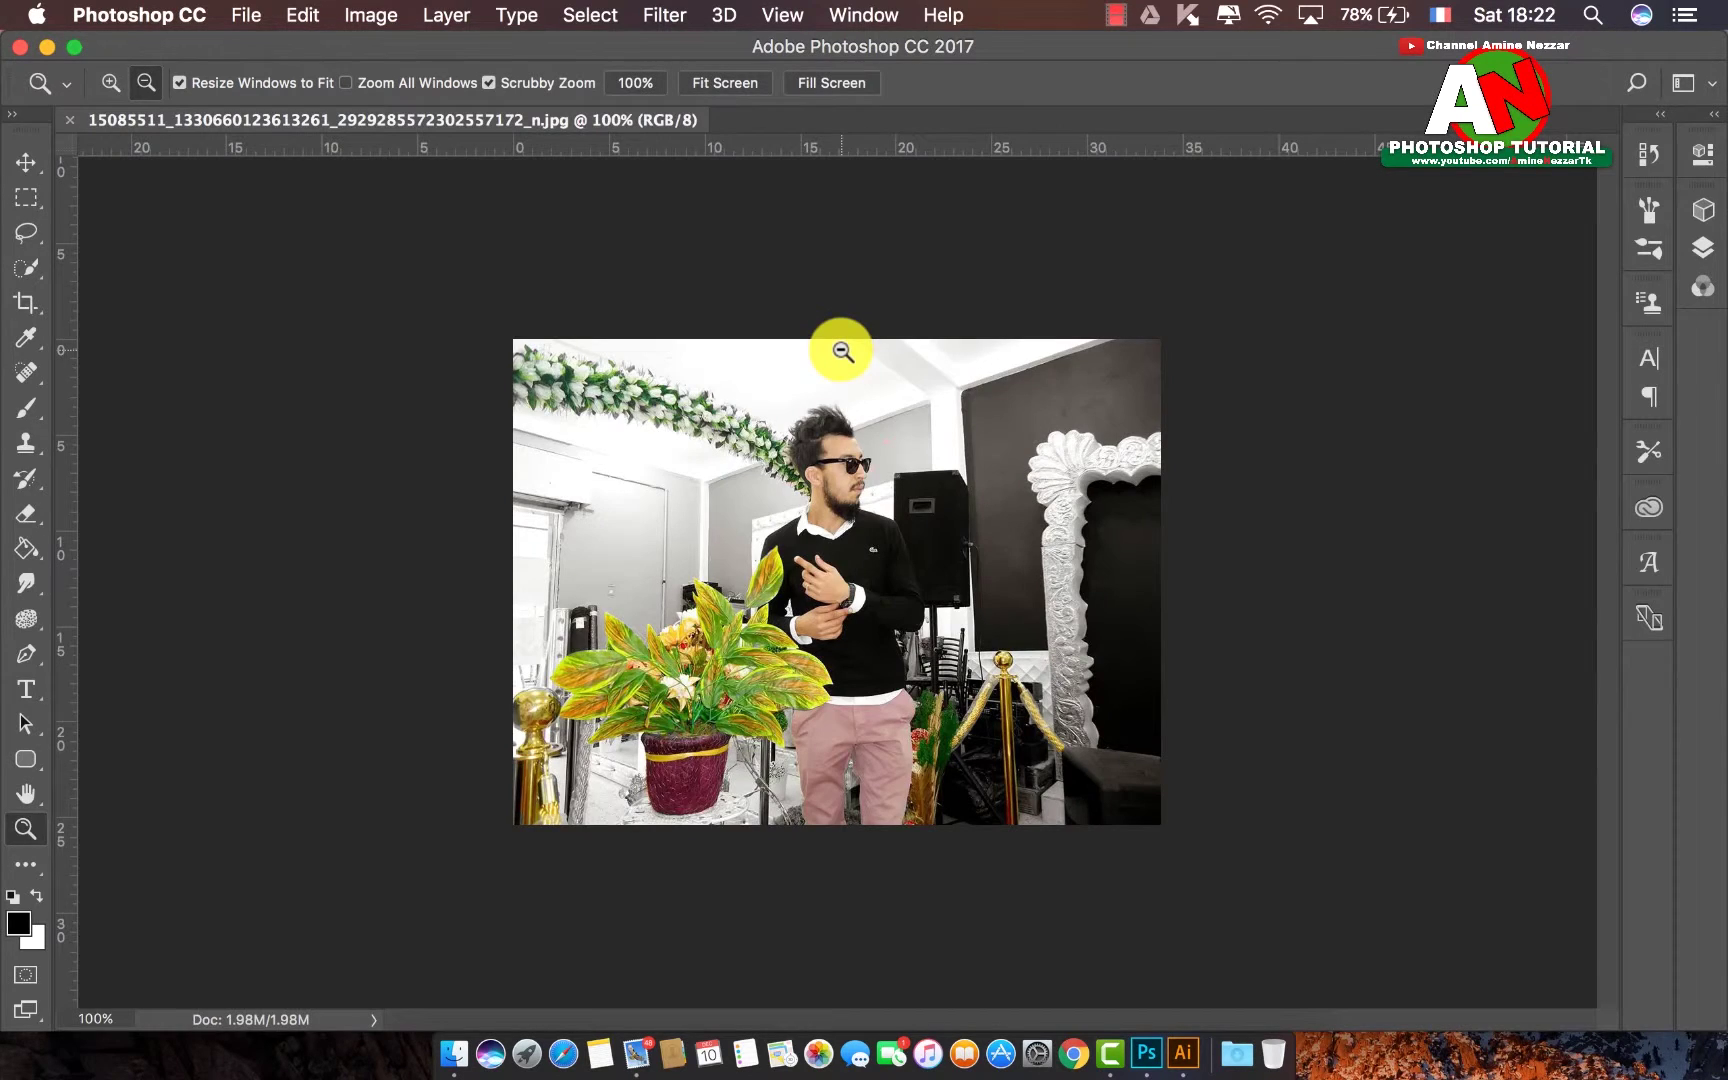
{"action": "left_click", "coordinate": [730, 82]}
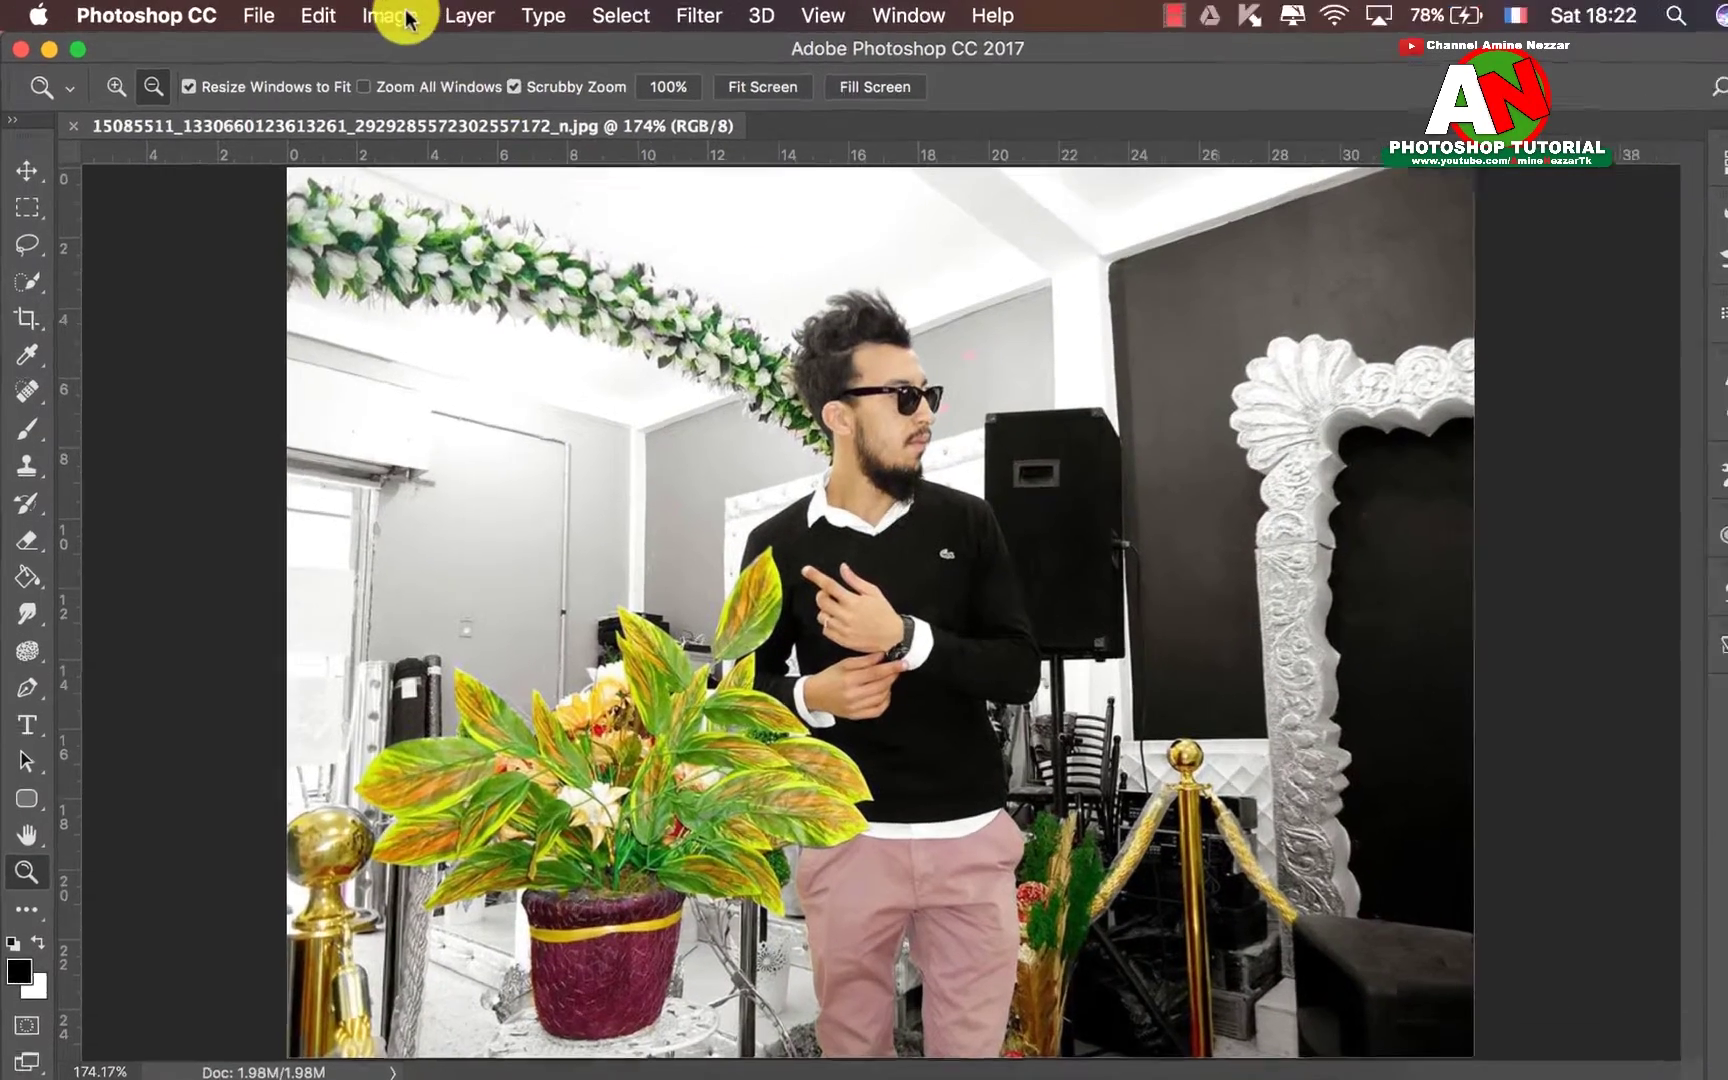
{"action": "left_click", "coordinate": [380, 15]}
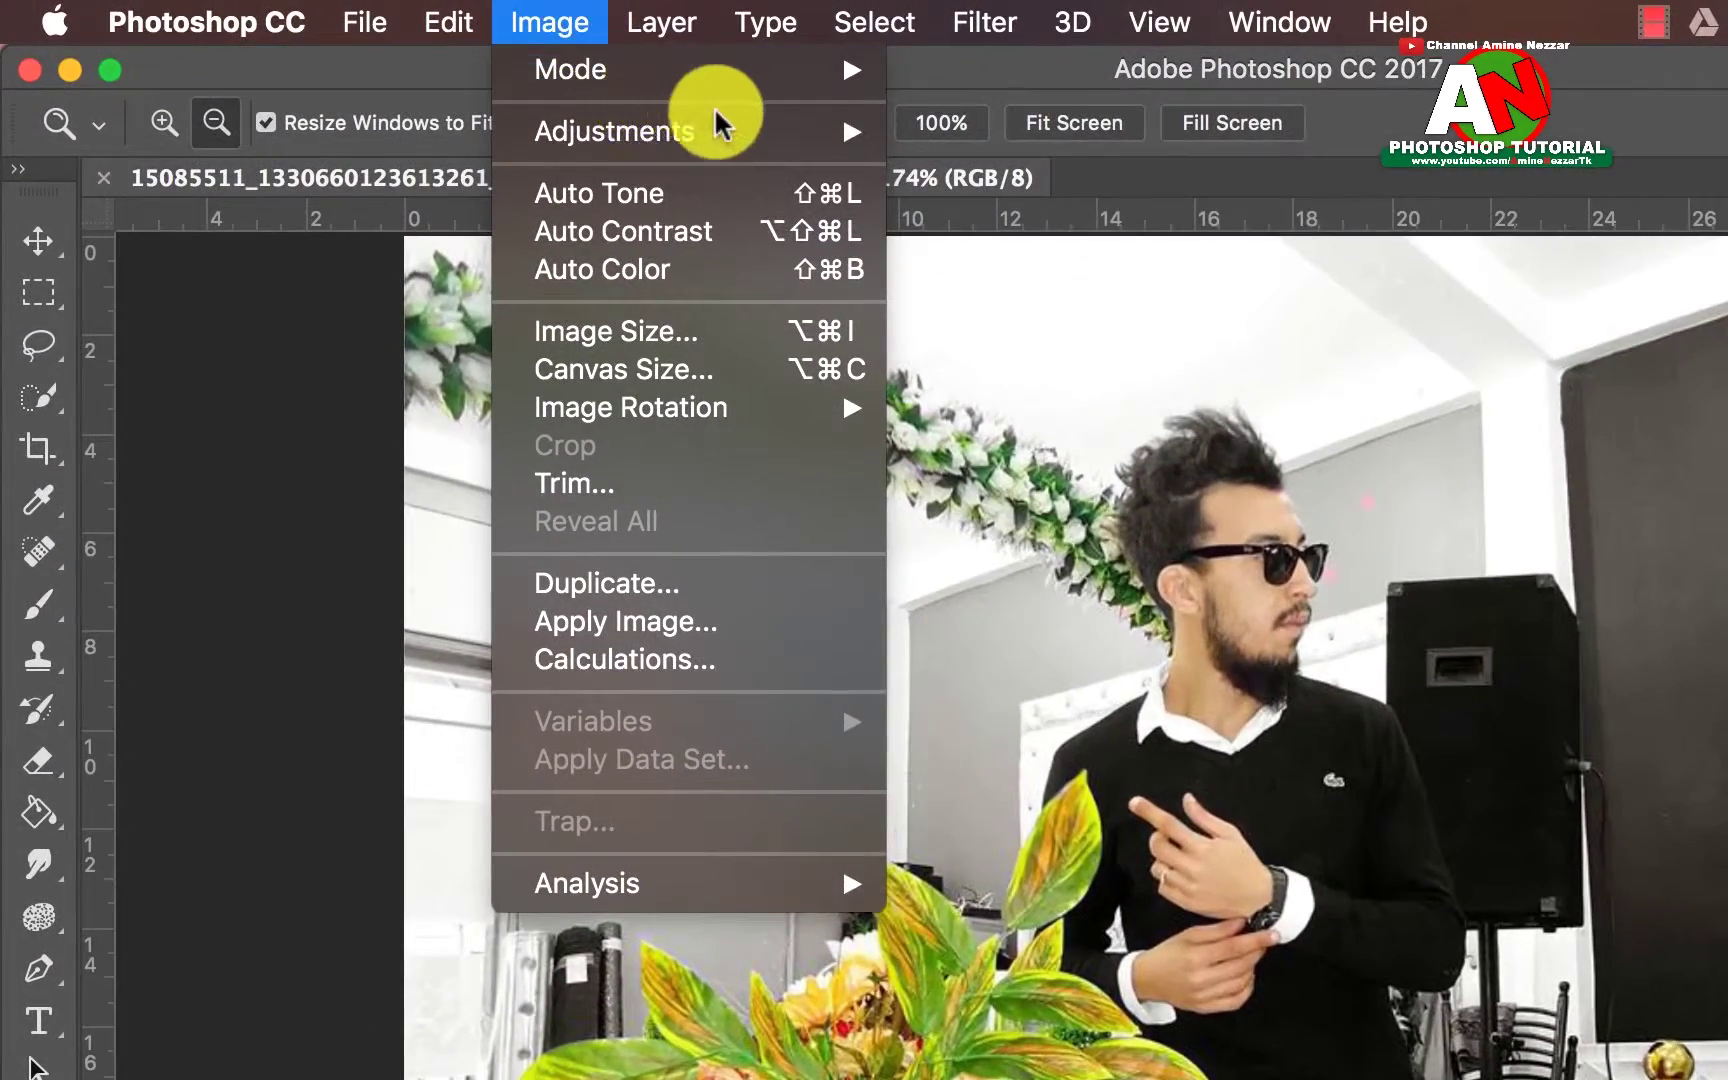
{"action": "mouse_move", "coordinate": [417, 88]}
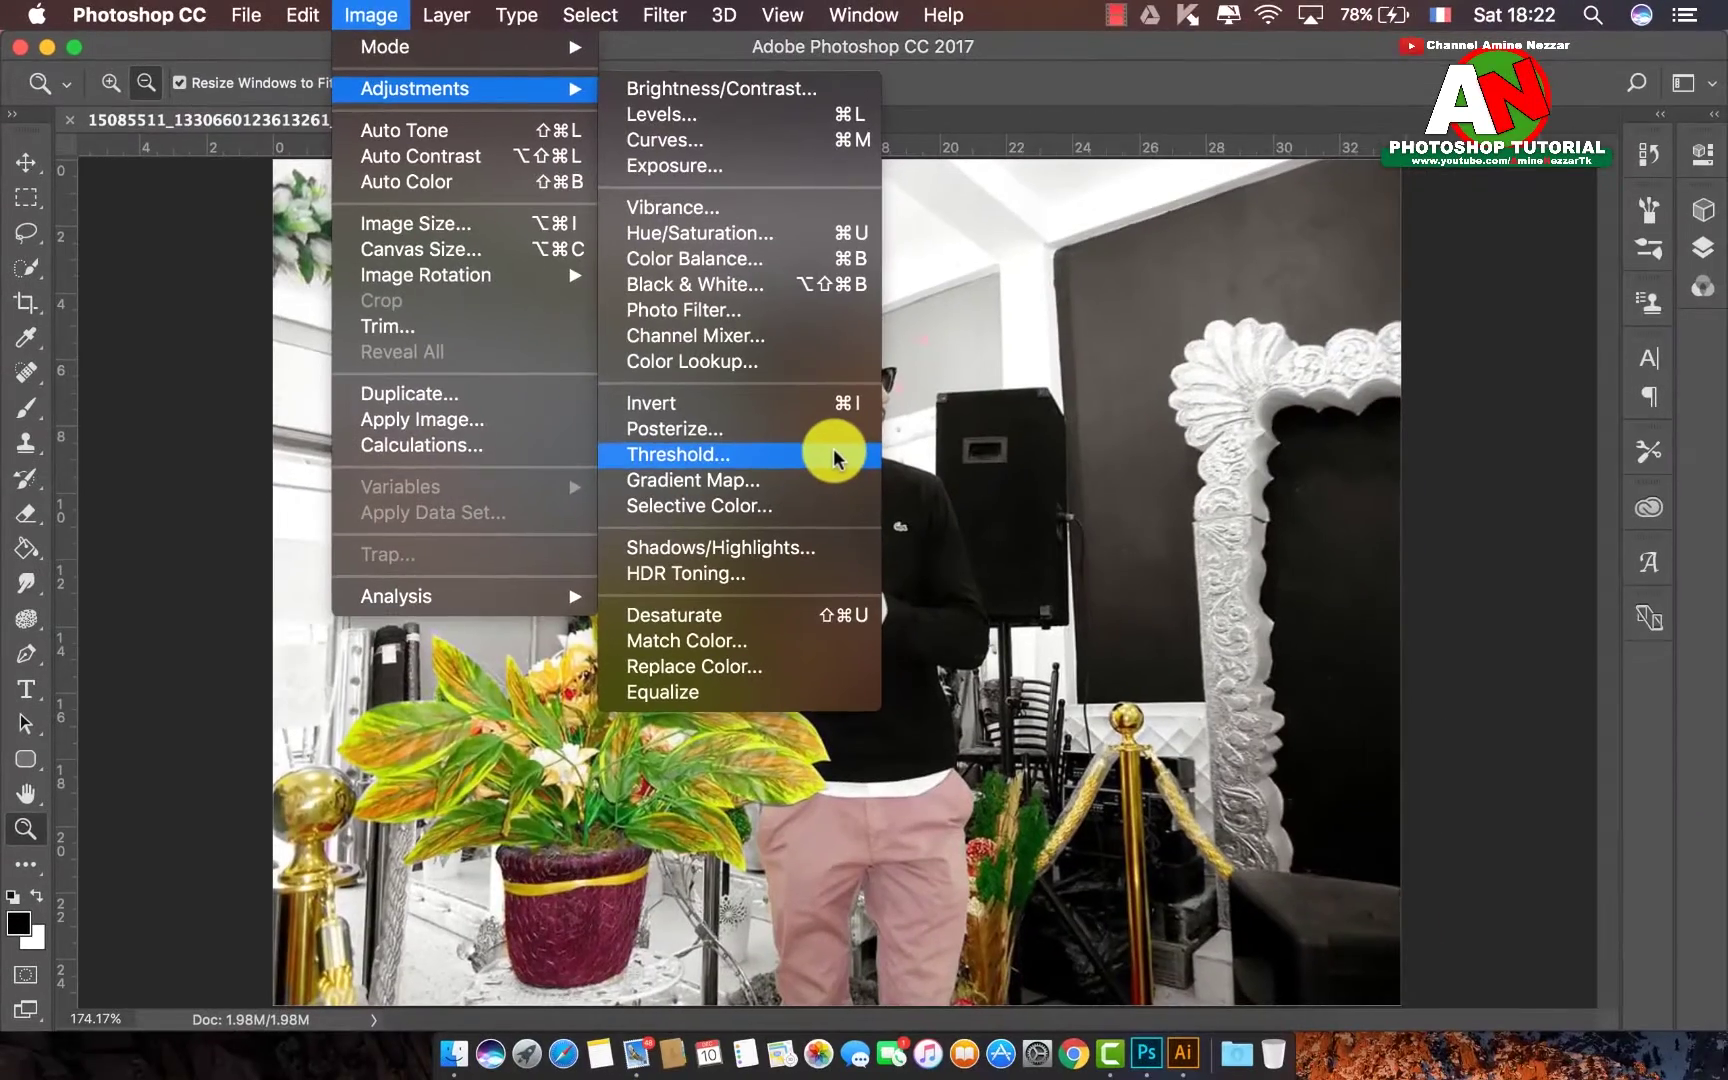
- Apply a Threshold level of 139 so the man's photo becomes pure black and white
{"action": "left_click", "coordinate": [833, 455]}
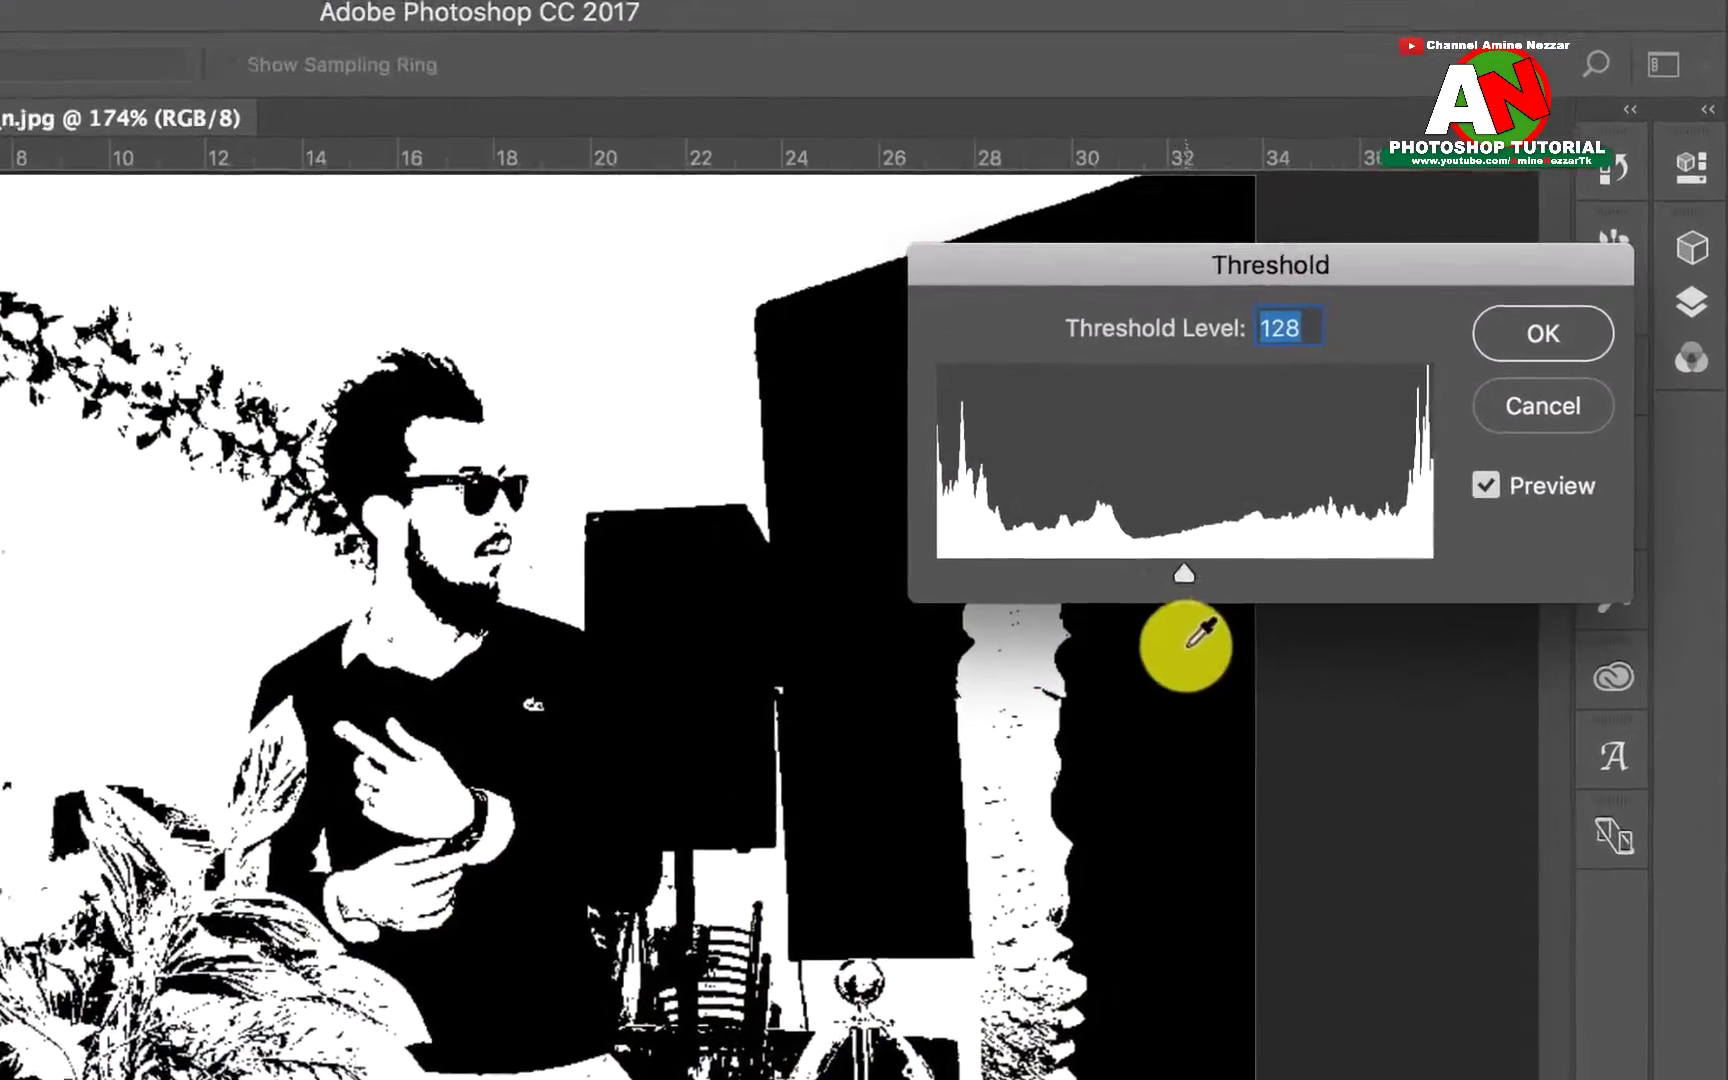
{"action": "mouse_move", "coordinate": [1166, 594]}
{"action": "left_mouse_down"}
{"action": "mouse_move", "coordinate": [1102, 586]}
{"action": "mouse_move", "coordinate": [1193, 582]}
{"action": "left_mouse_up"}
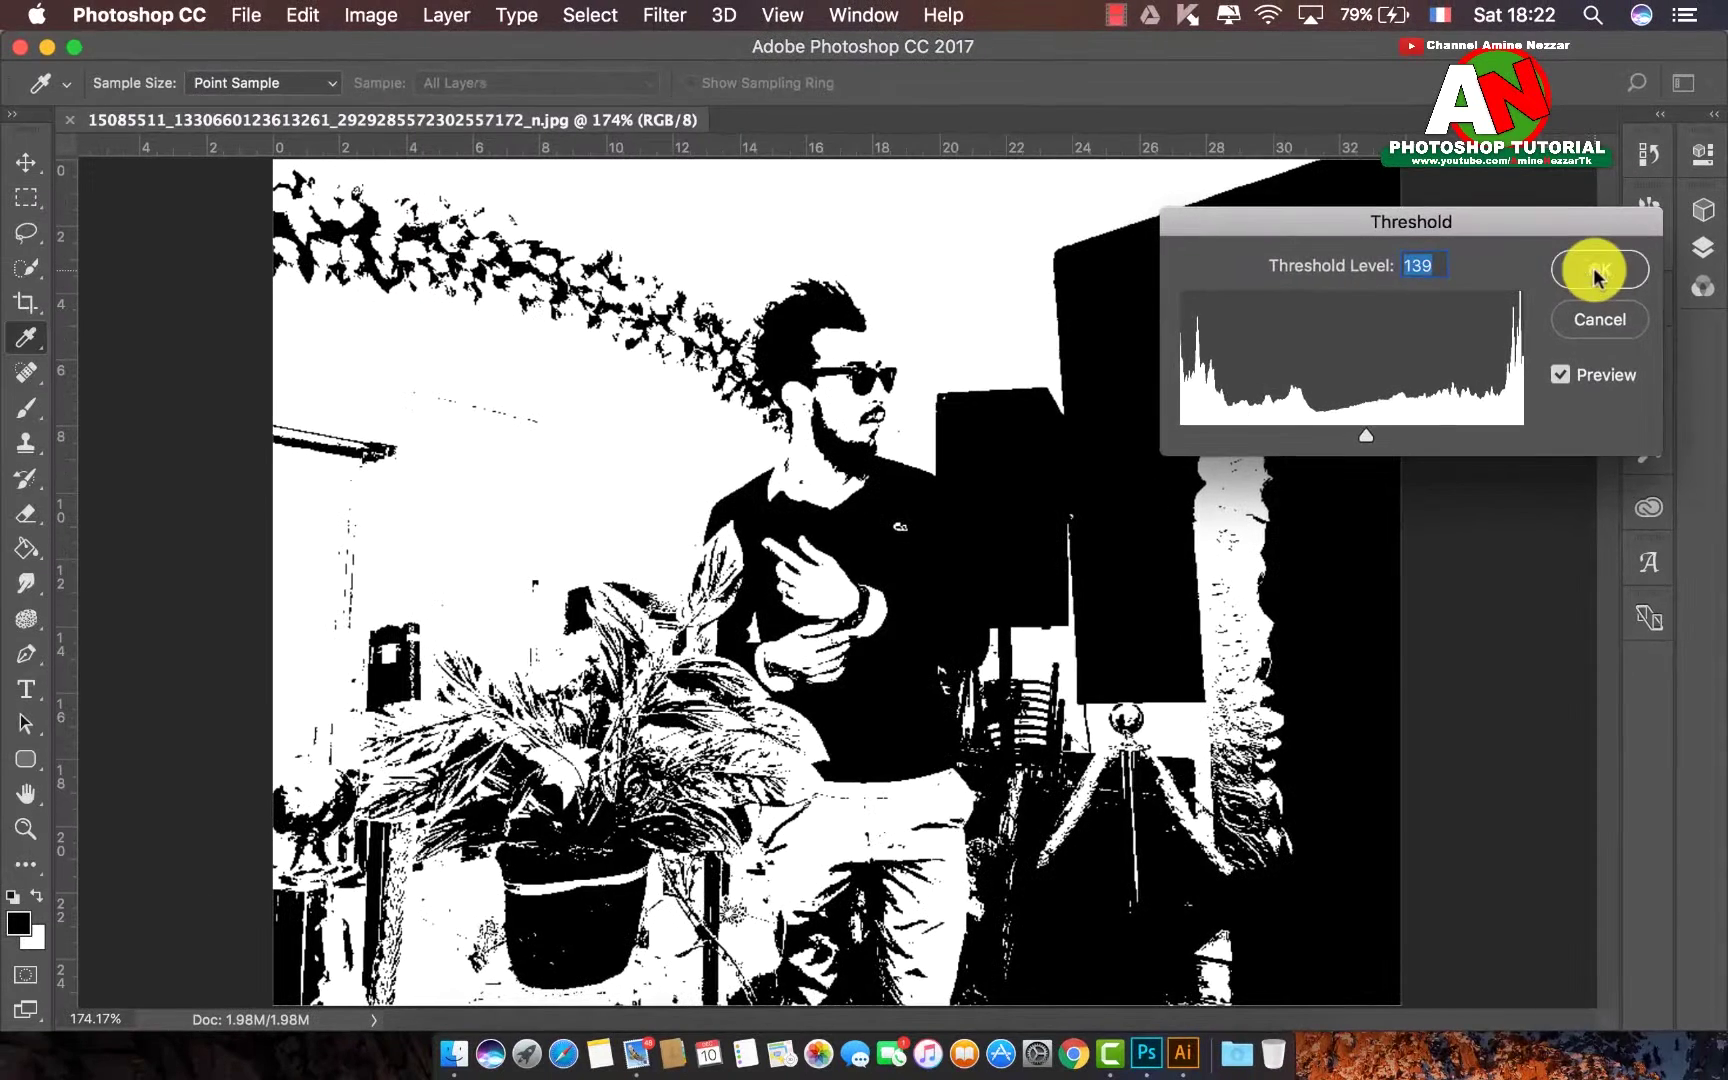
{"action": "left_click", "coordinate": [1595, 272]}
{"action": "key", "text": "z"}
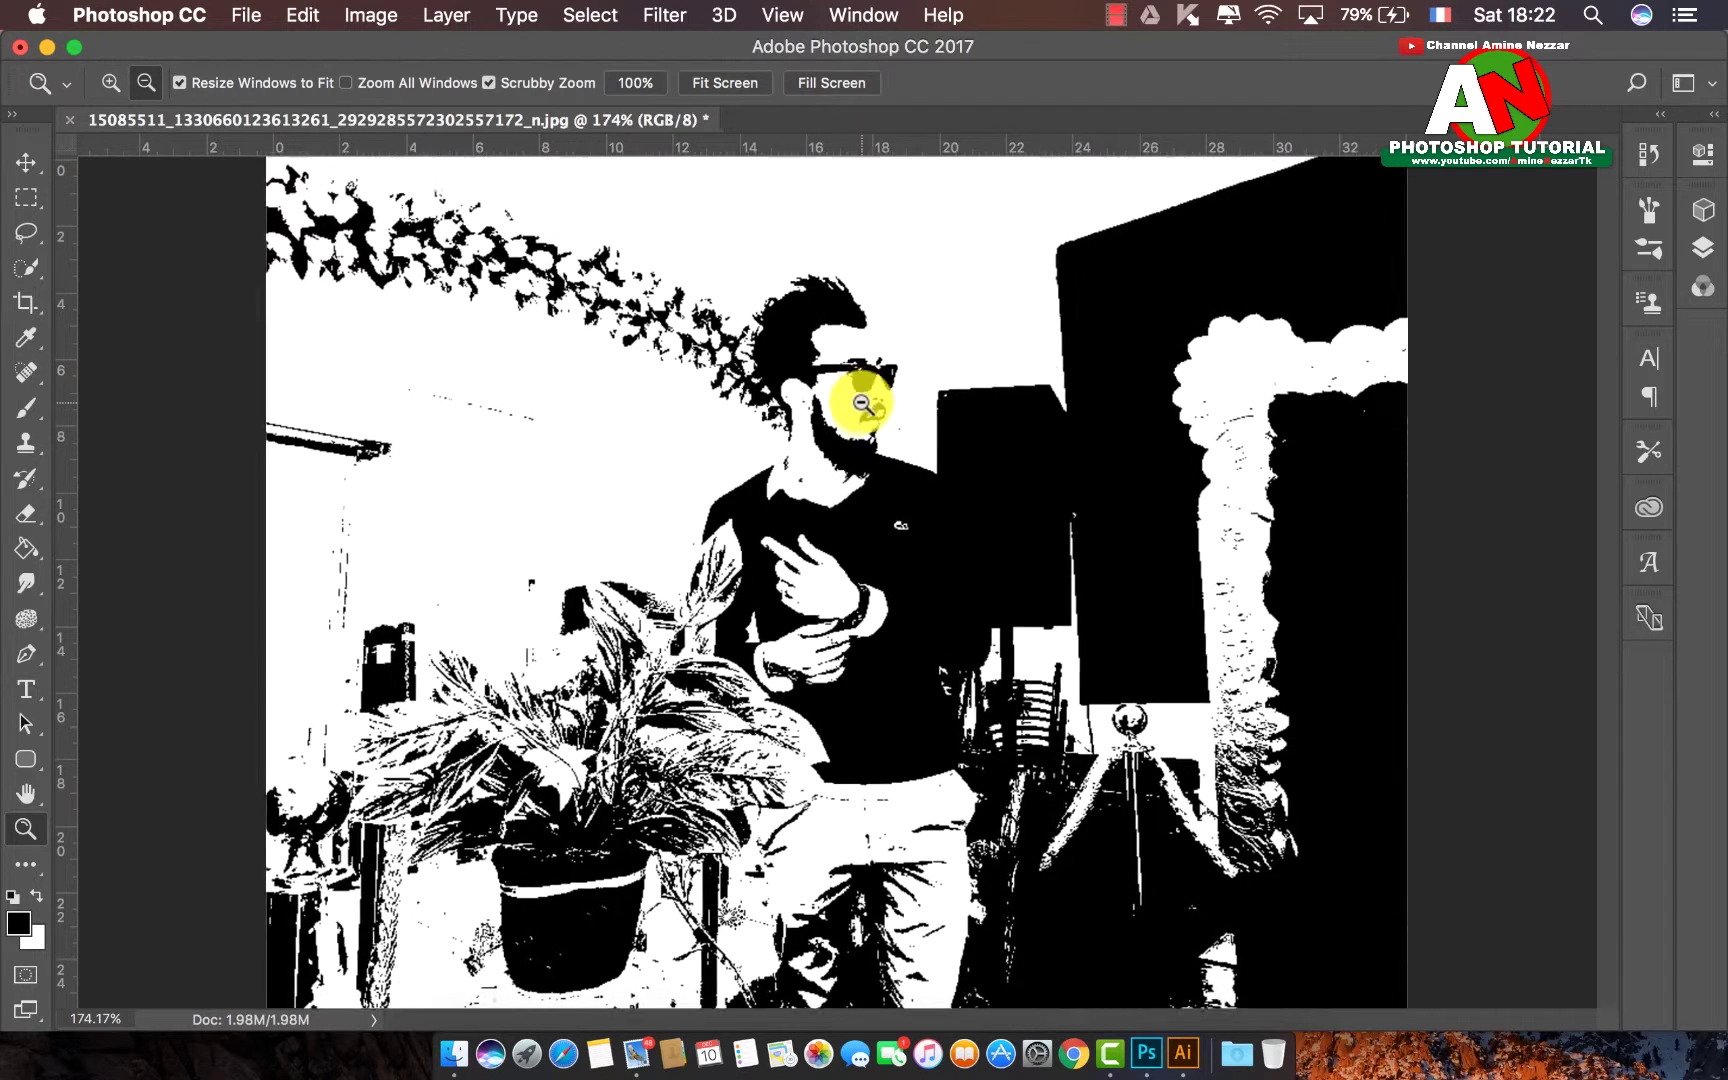
{"action": "scroll", "coordinate": [862, 403], "scroll_direction": "up", "scroll_amount": 5}
{"action": "scroll", "coordinate": [862, 403], "scroll_direction": "up", "scroll_amount": 3}
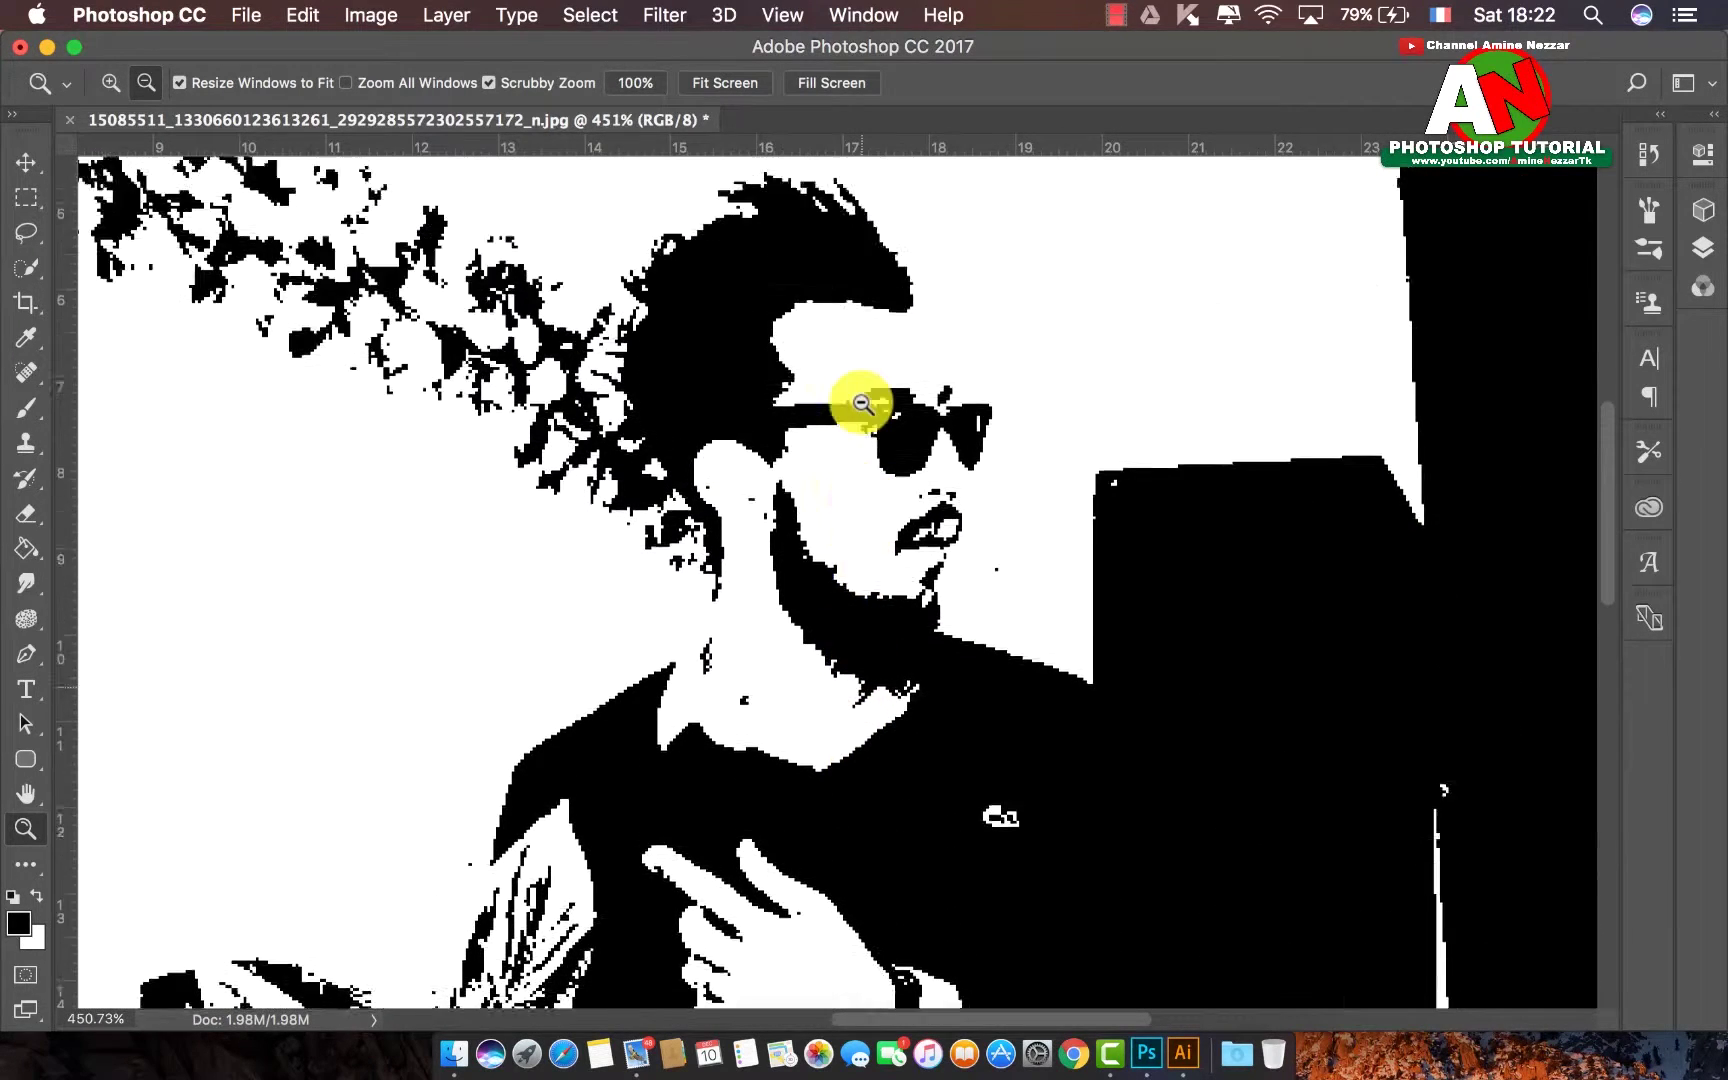
{"action": "scroll", "coordinate": [862, 403], "scroll_direction": "up", "scroll_amount": 2}
{"action": "scroll", "coordinate": [862, 403], "scroll_direction": "up", "scroll_amount": 2}
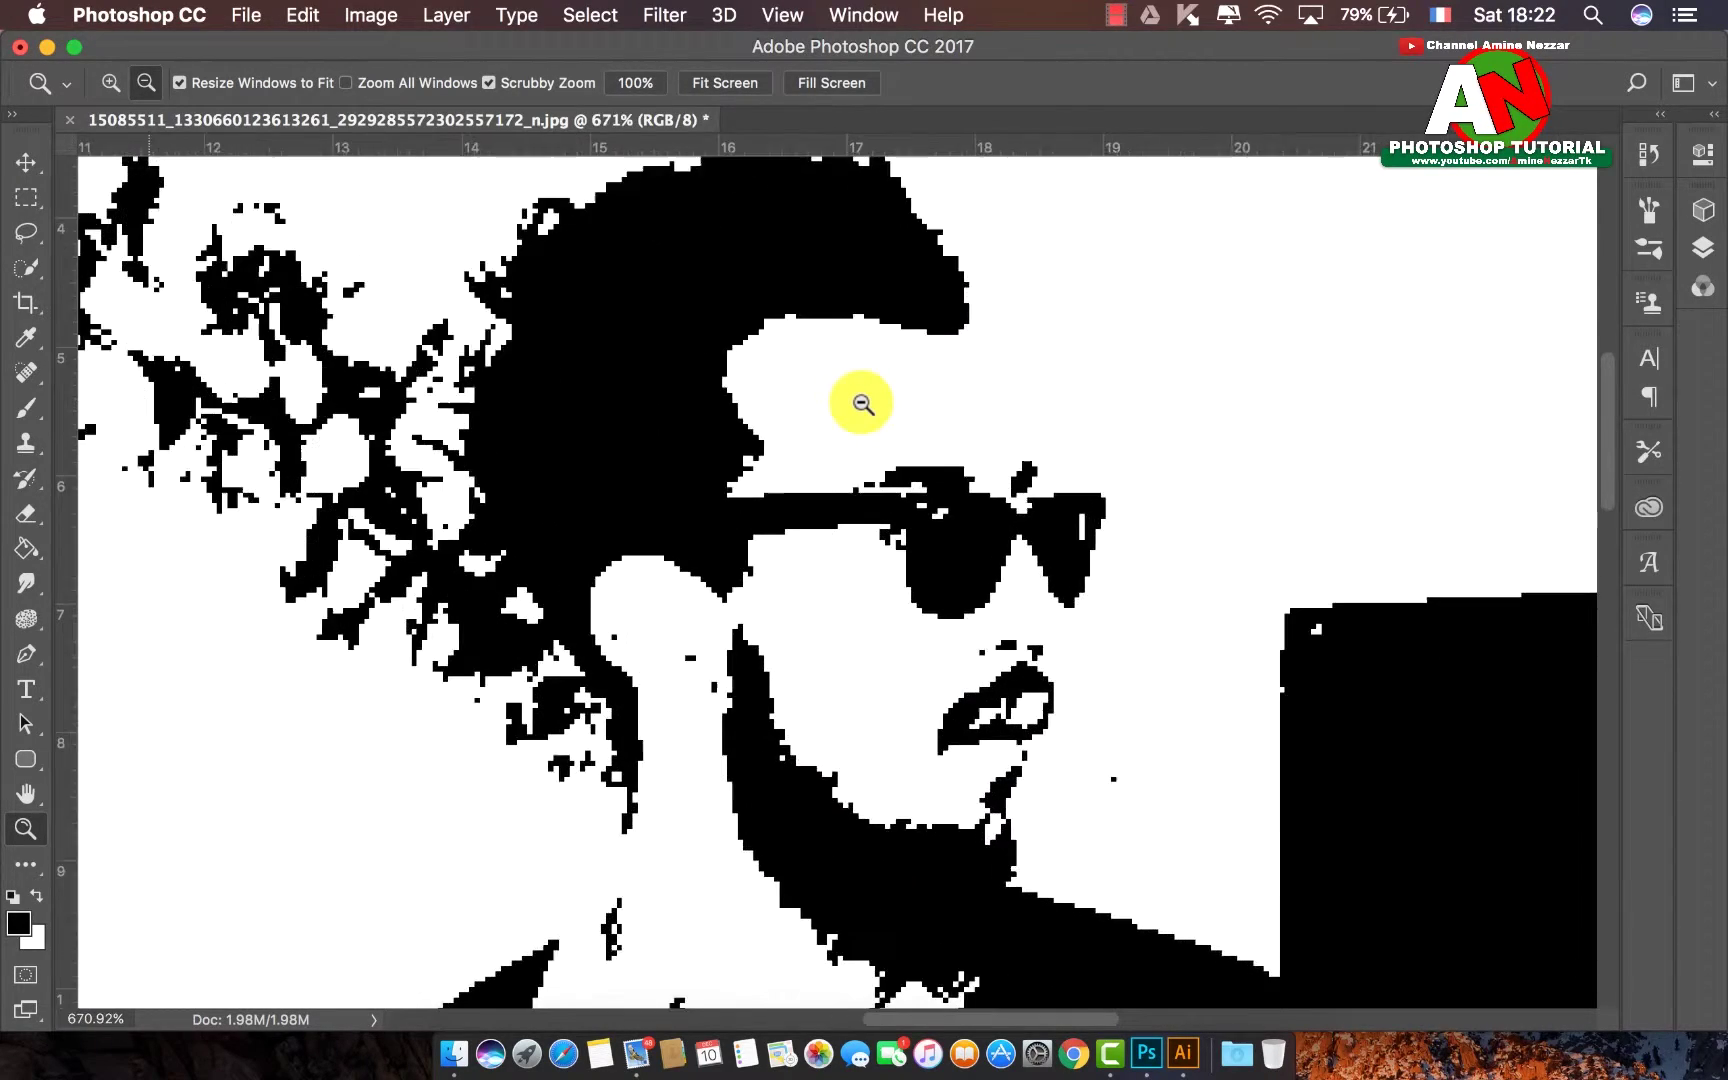
{"action": "scroll", "coordinate": [862, 403], "scroll_direction": "up", "scroll_amount": 3}
{"action": "scroll", "coordinate": [862, 403], "scroll_direction": "up", "scroll_amount": 2}
{"action": "scroll", "coordinate": [862, 403], "scroll_direction": "down", "scroll_amount": 3}
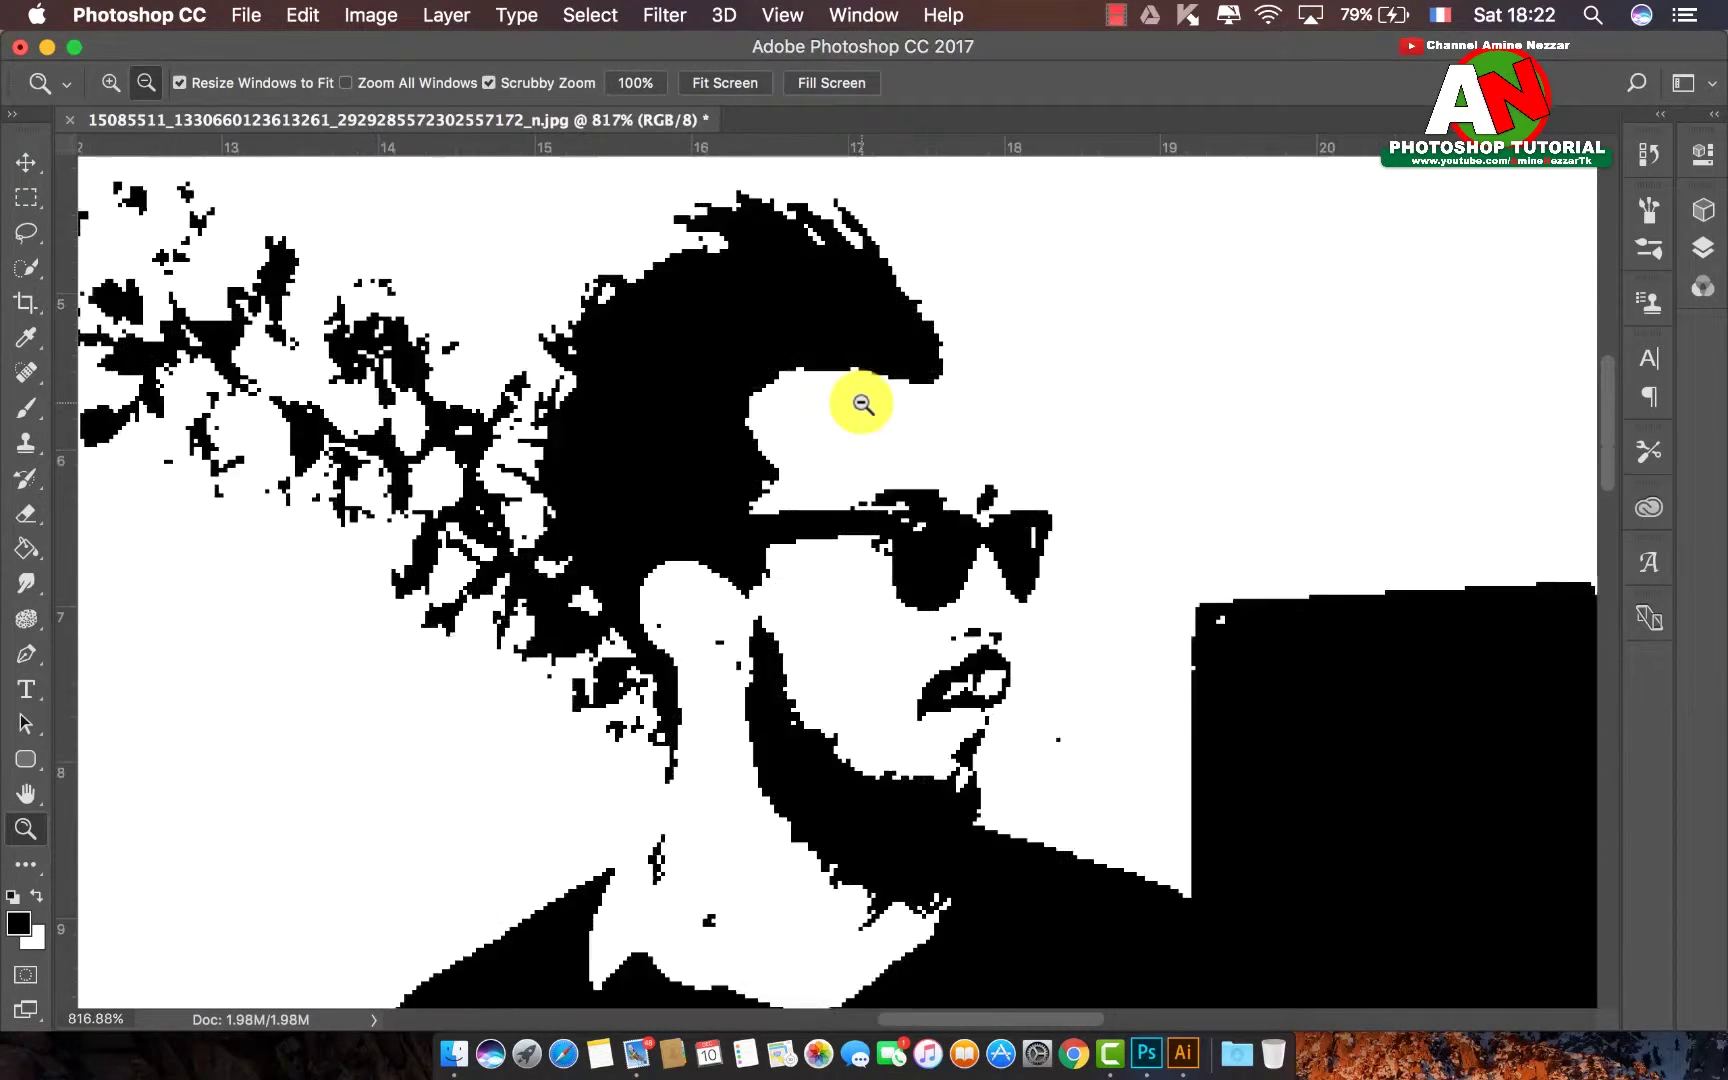
{"action": "scroll", "coordinate": [862, 403], "scroll_direction": "down", "scroll_amount": 2}
{"action": "scroll", "coordinate": [862, 403], "scroll_direction": "down", "scroll_amount": 1}
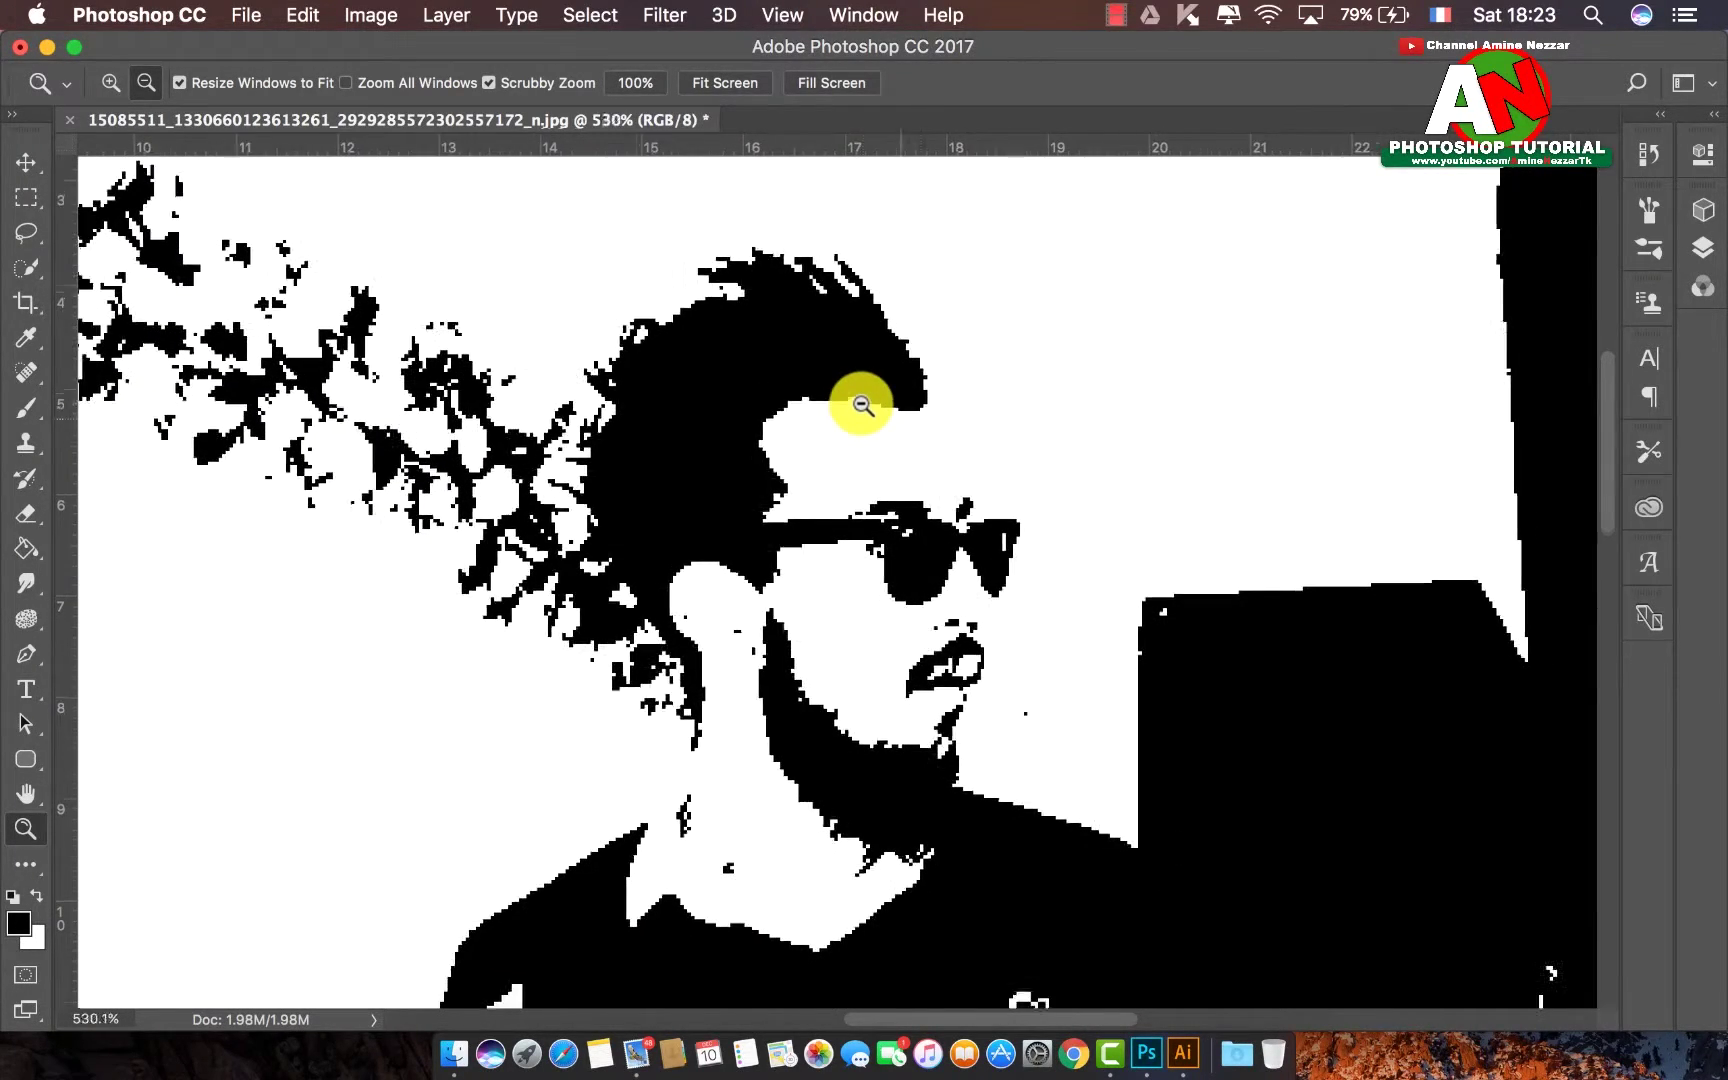
{"action": "scroll", "coordinate": [862, 403], "scroll_direction": "down", "scroll_amount": 2}
{"action": "scroll", "coordinate": [862, 403], "scroll_direction": "down", "scroll_amount": 2}
{"action": "scroll", "coordinate": [862, 403], "scroll_direction": "down", "scroll_amount": 1}
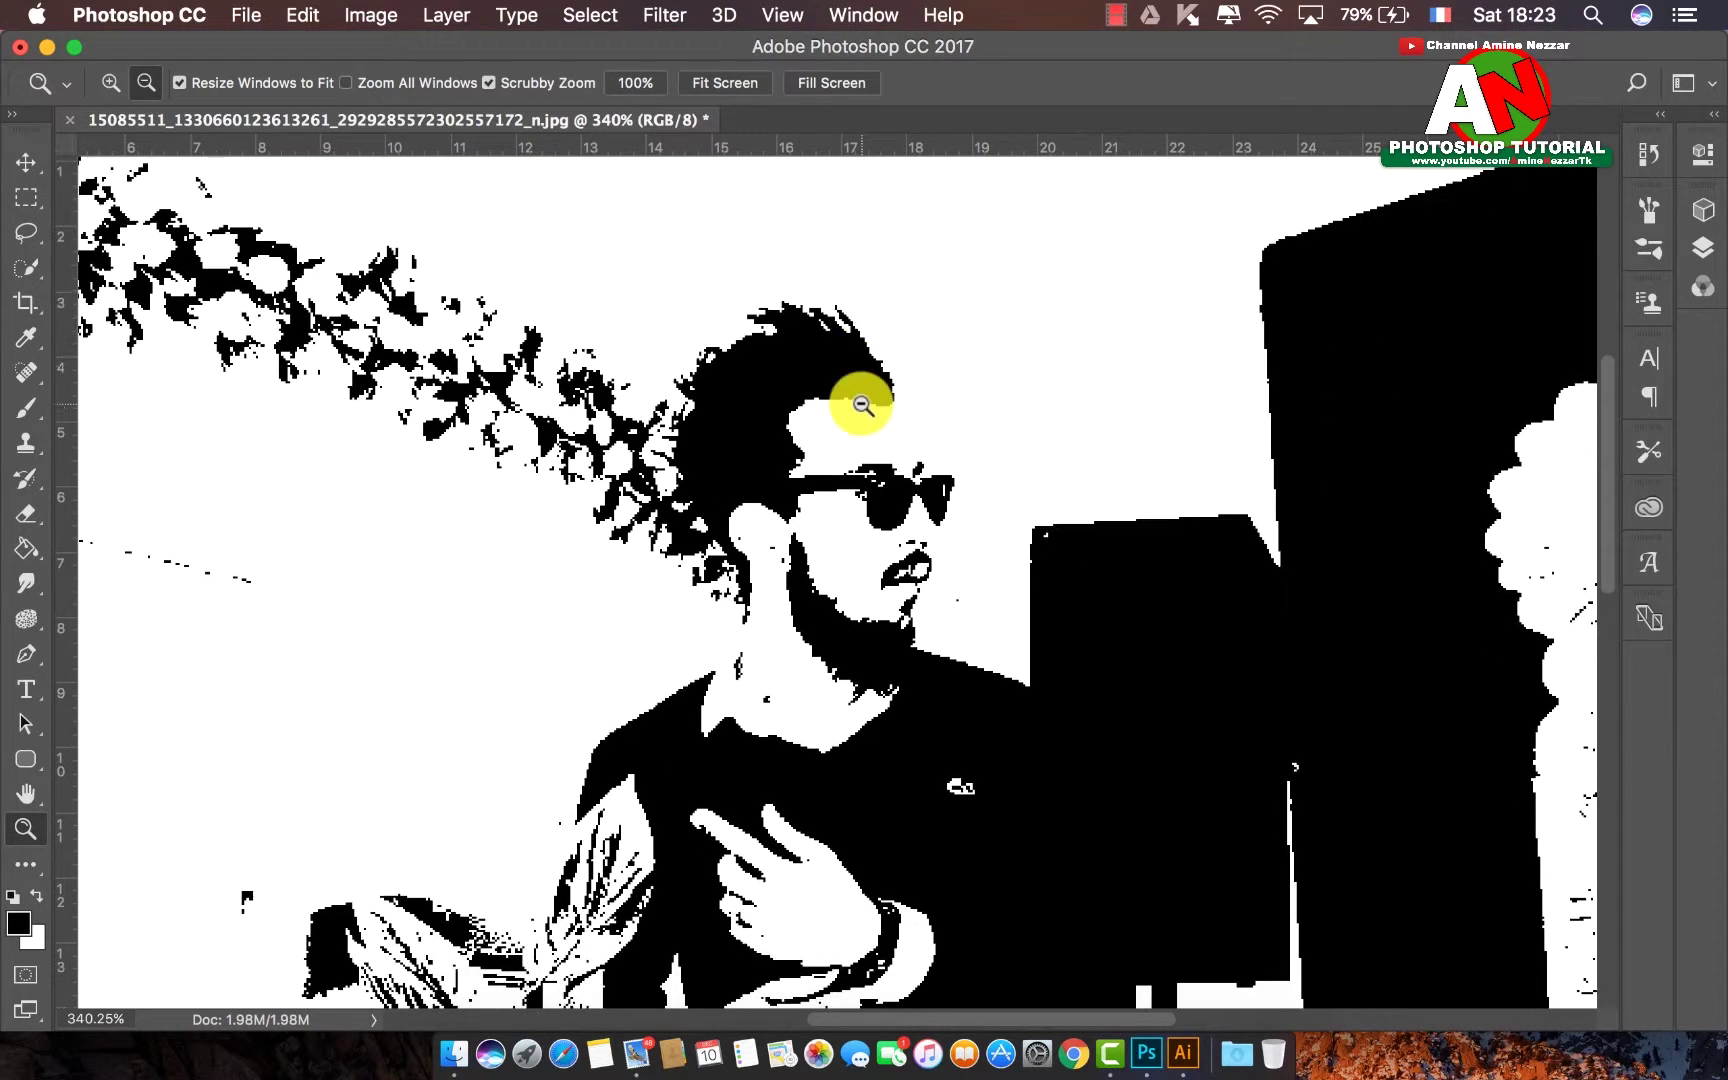
{"action": "scroll", "coordinate": [862, 403], "scroll_direction": "down", "scroll_amount": 1}
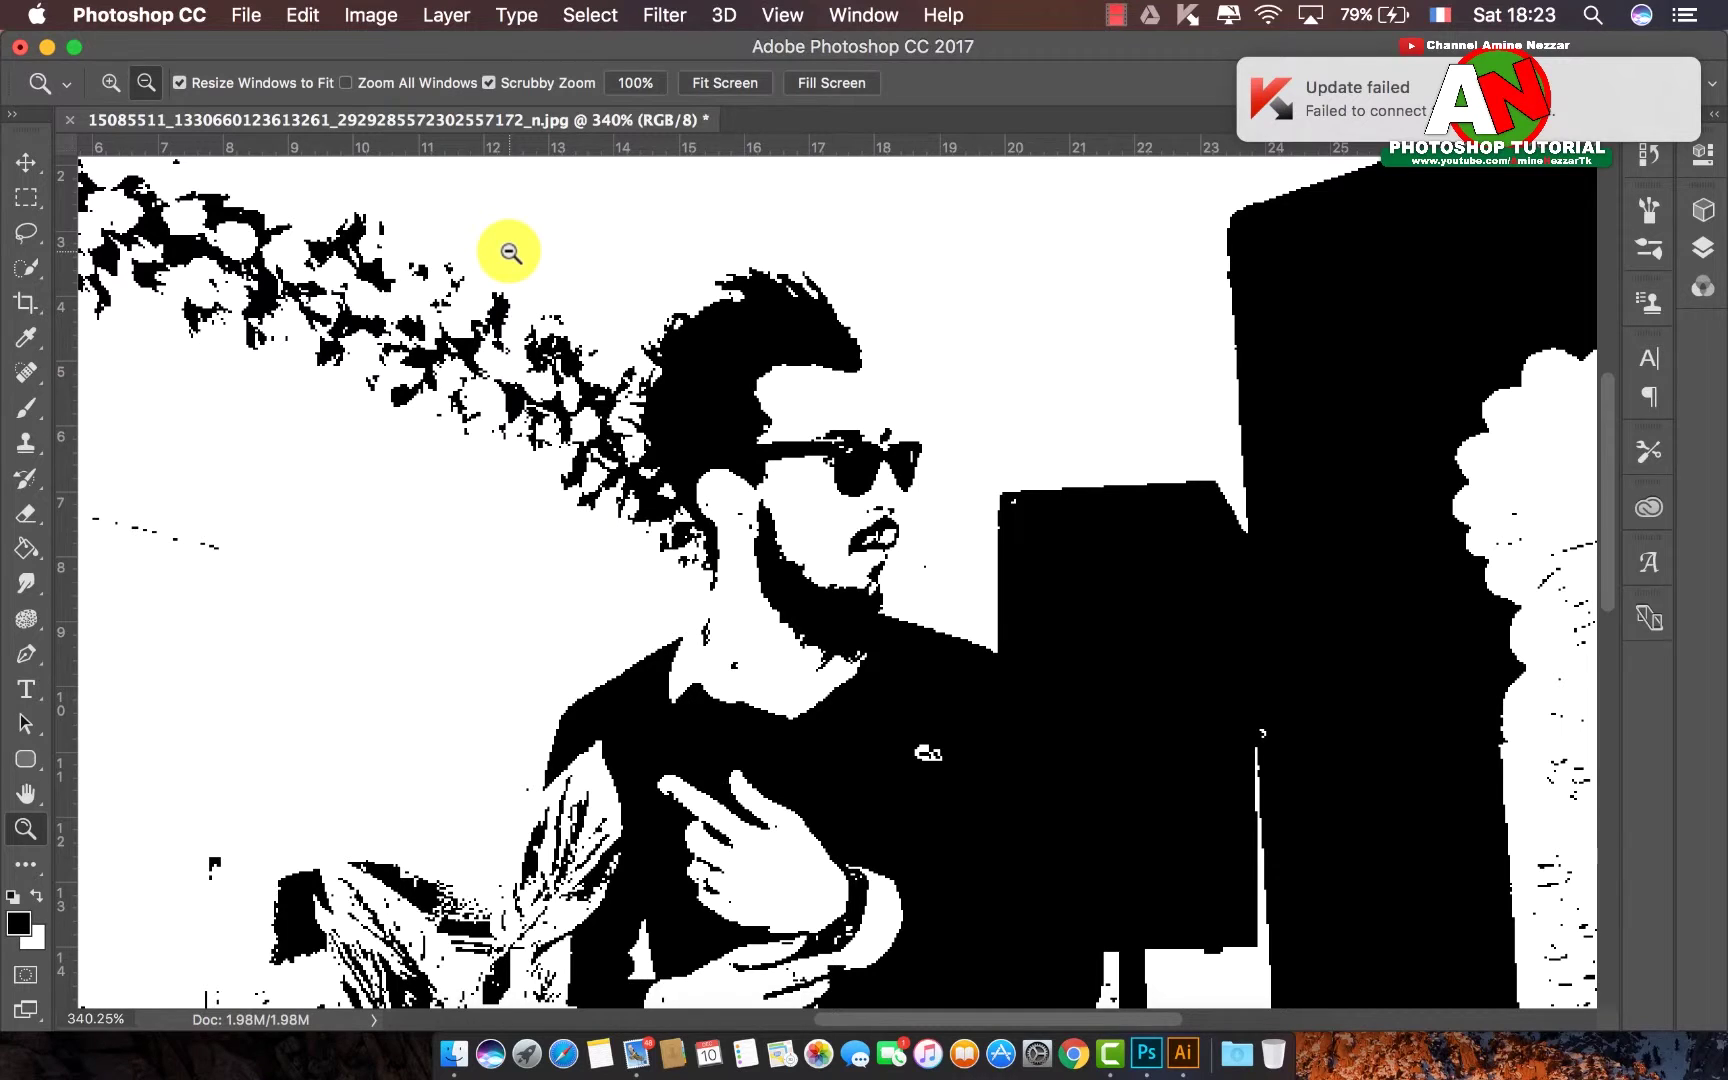
{"action": "left_click", "coordinate": [1182, 1066]}
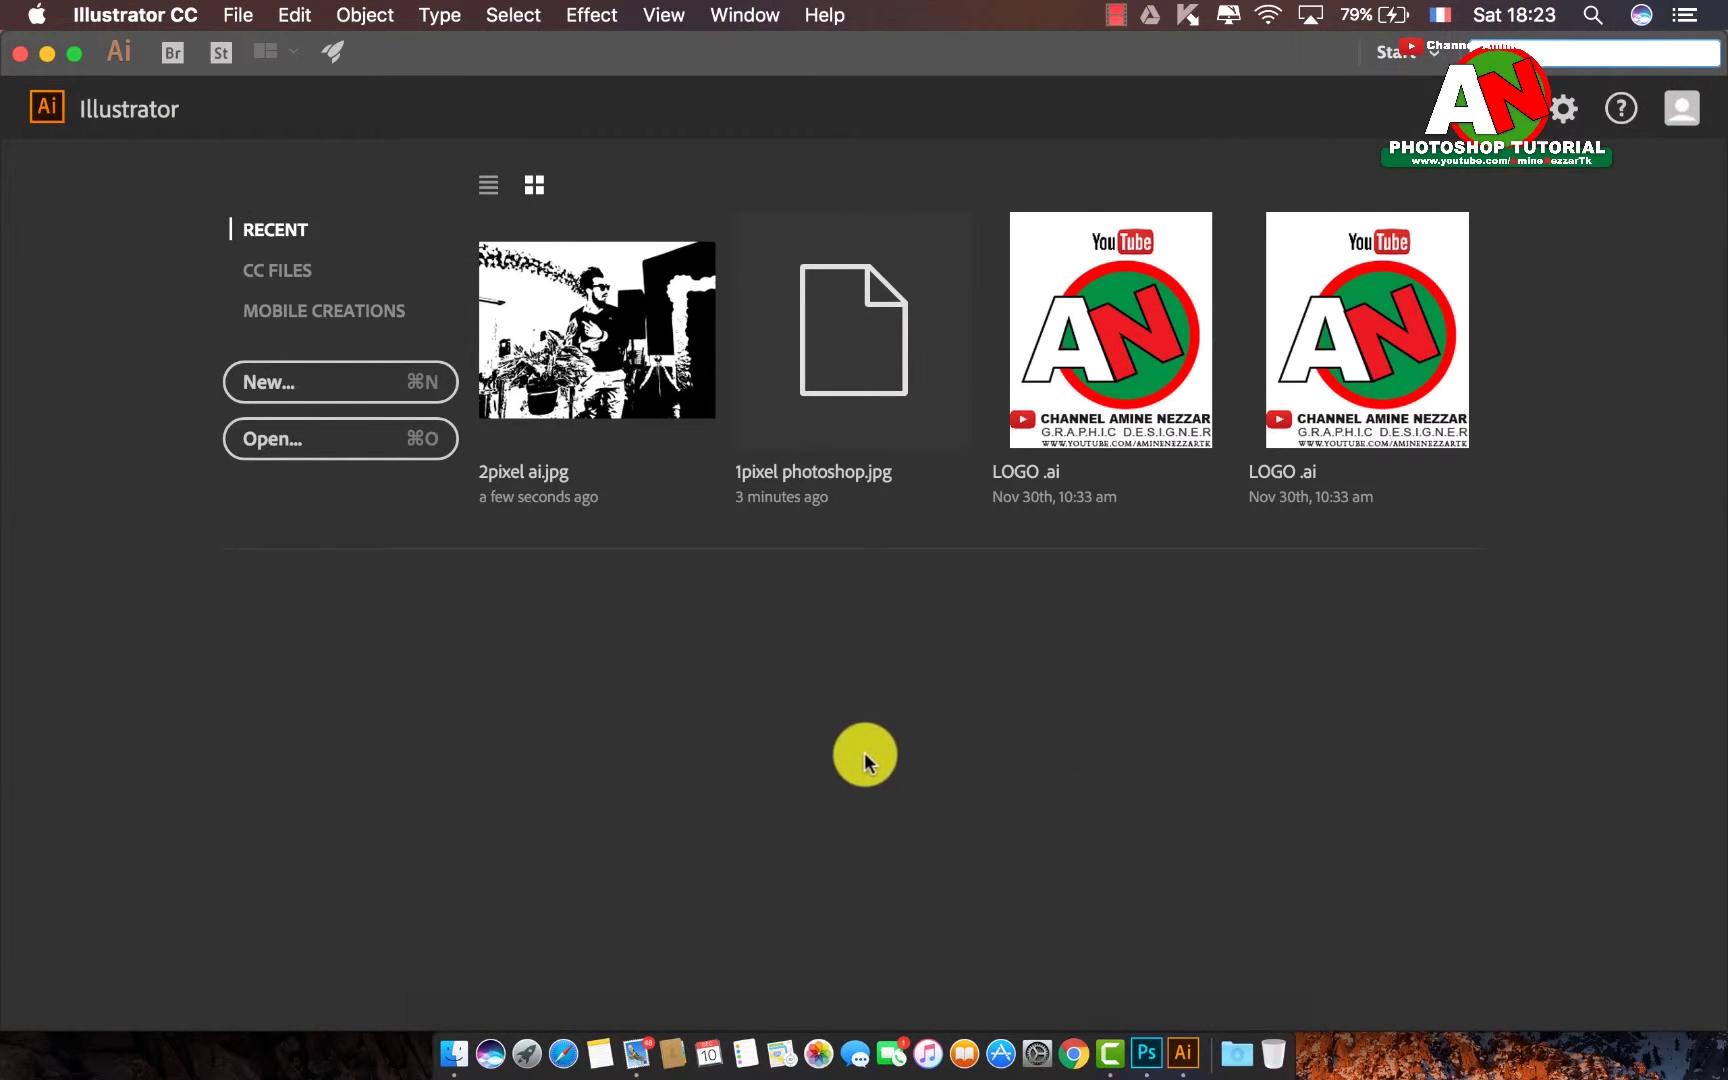
{"action": "left_click", "coordinate": [1135, 1020]}
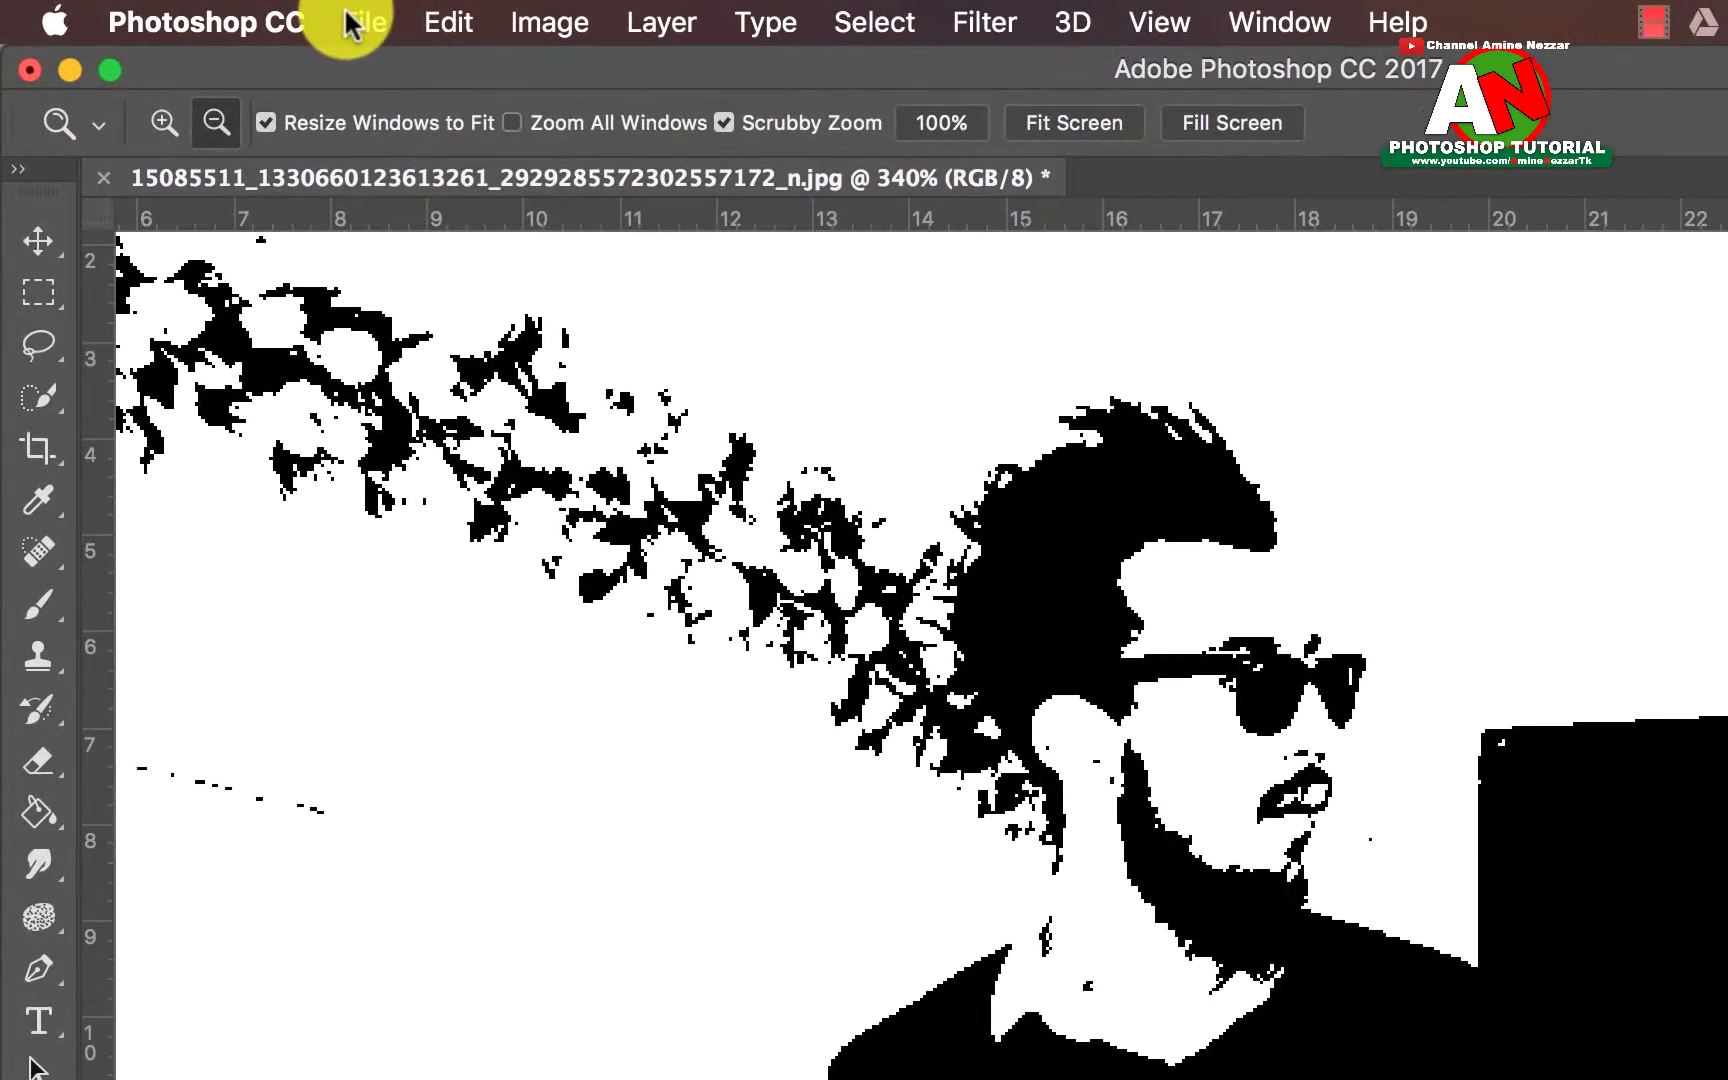
- Save the image as a JPEG named '1 pixel.jpg' in the logo chems folder
{"action": "left_click", "coordinate": [352, 24]}
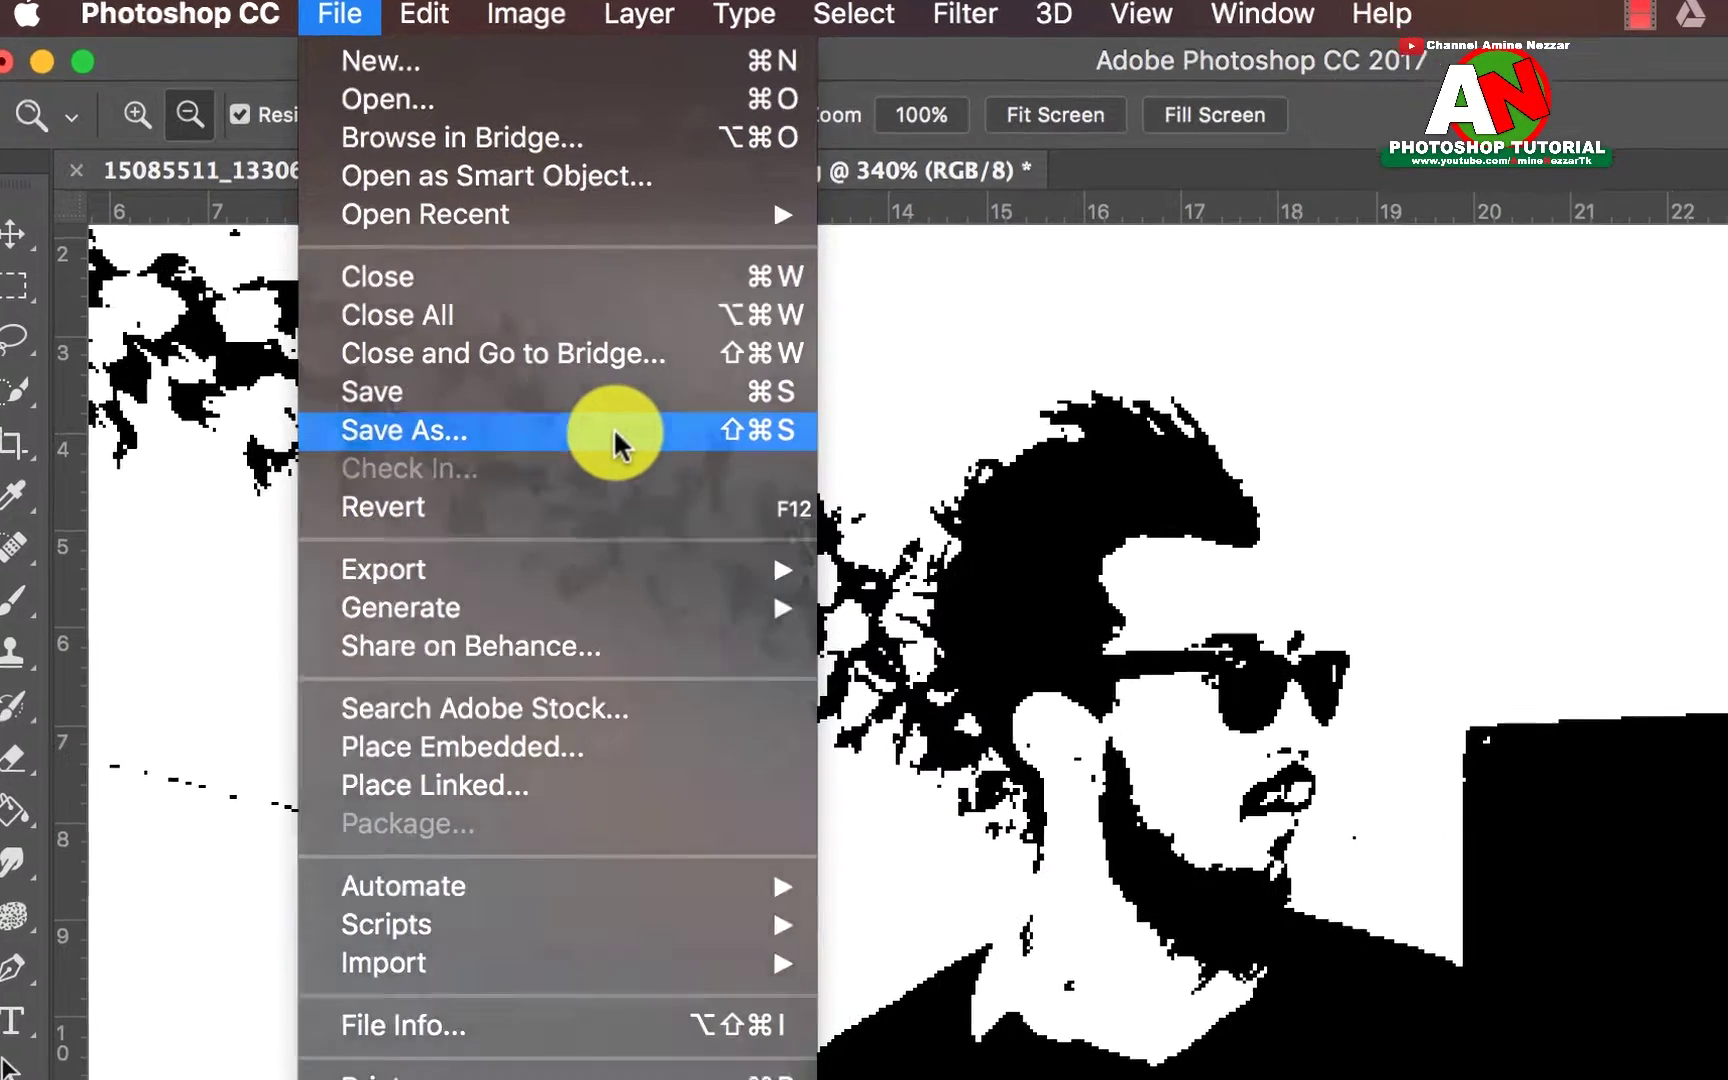
{"action": "left_click", "coordinate": [615, 432]}
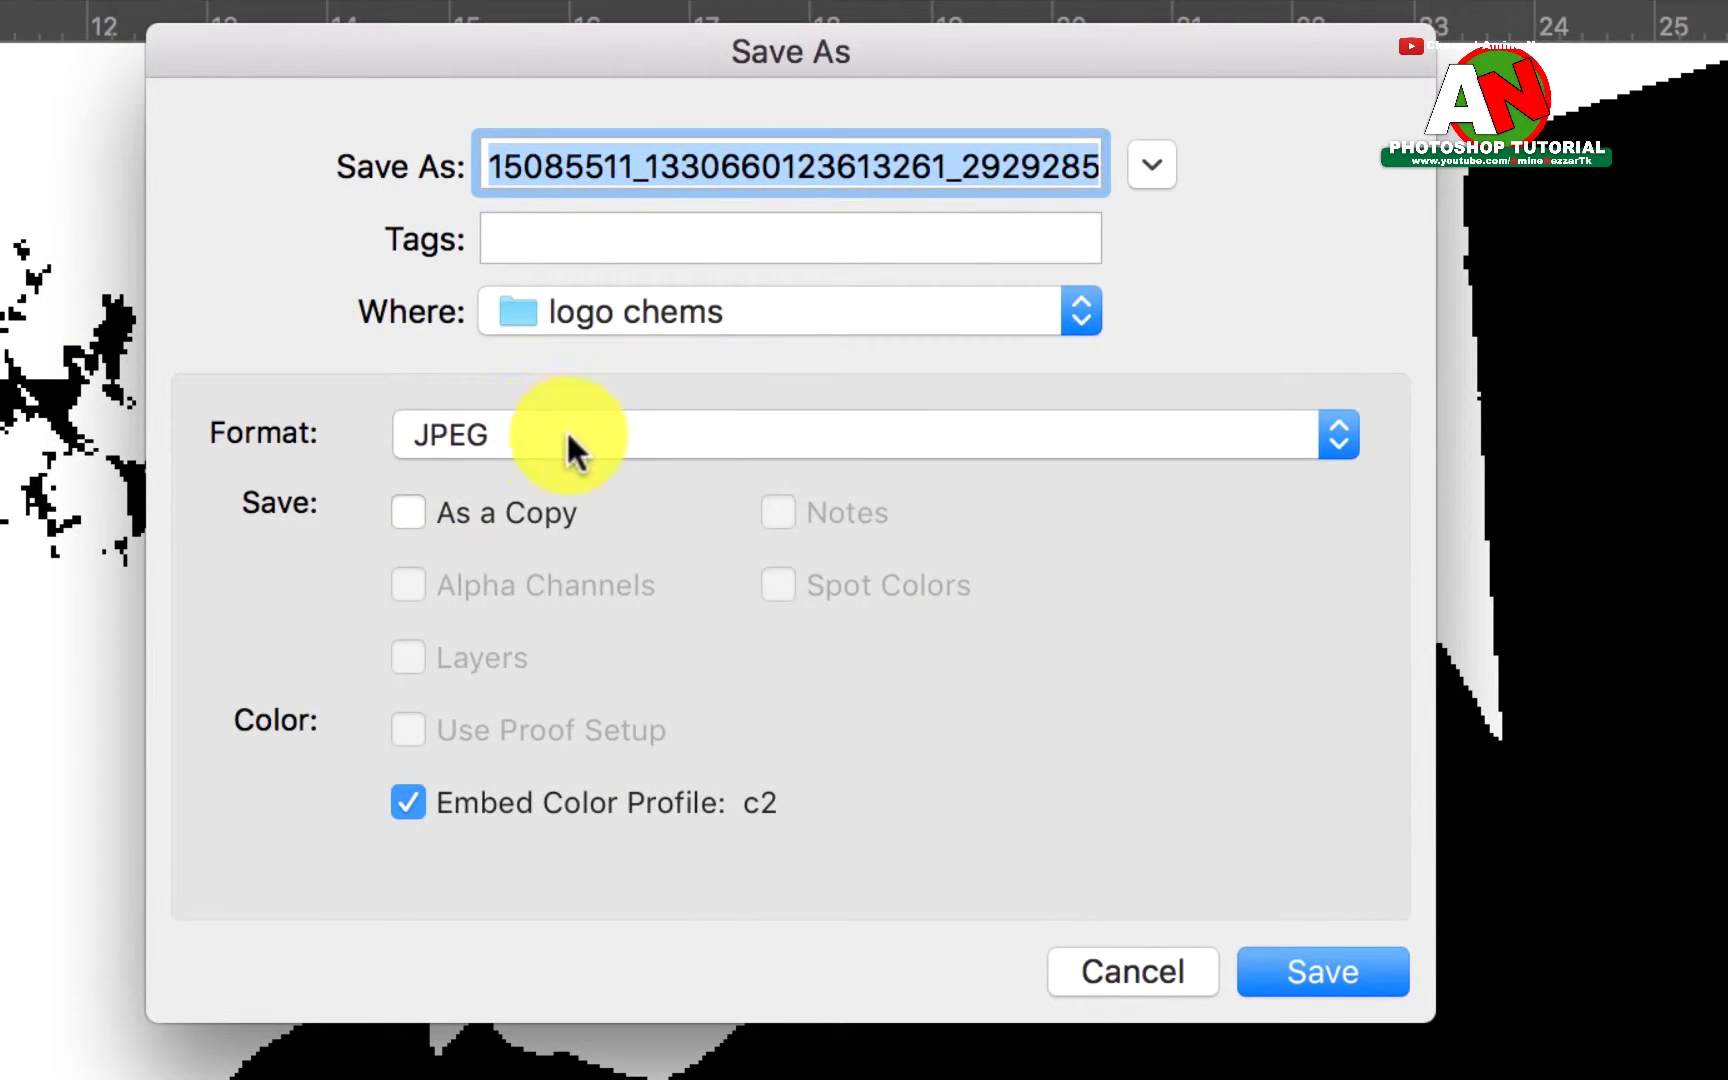
{"action": "left_click", "coordinate": [566, 448]}
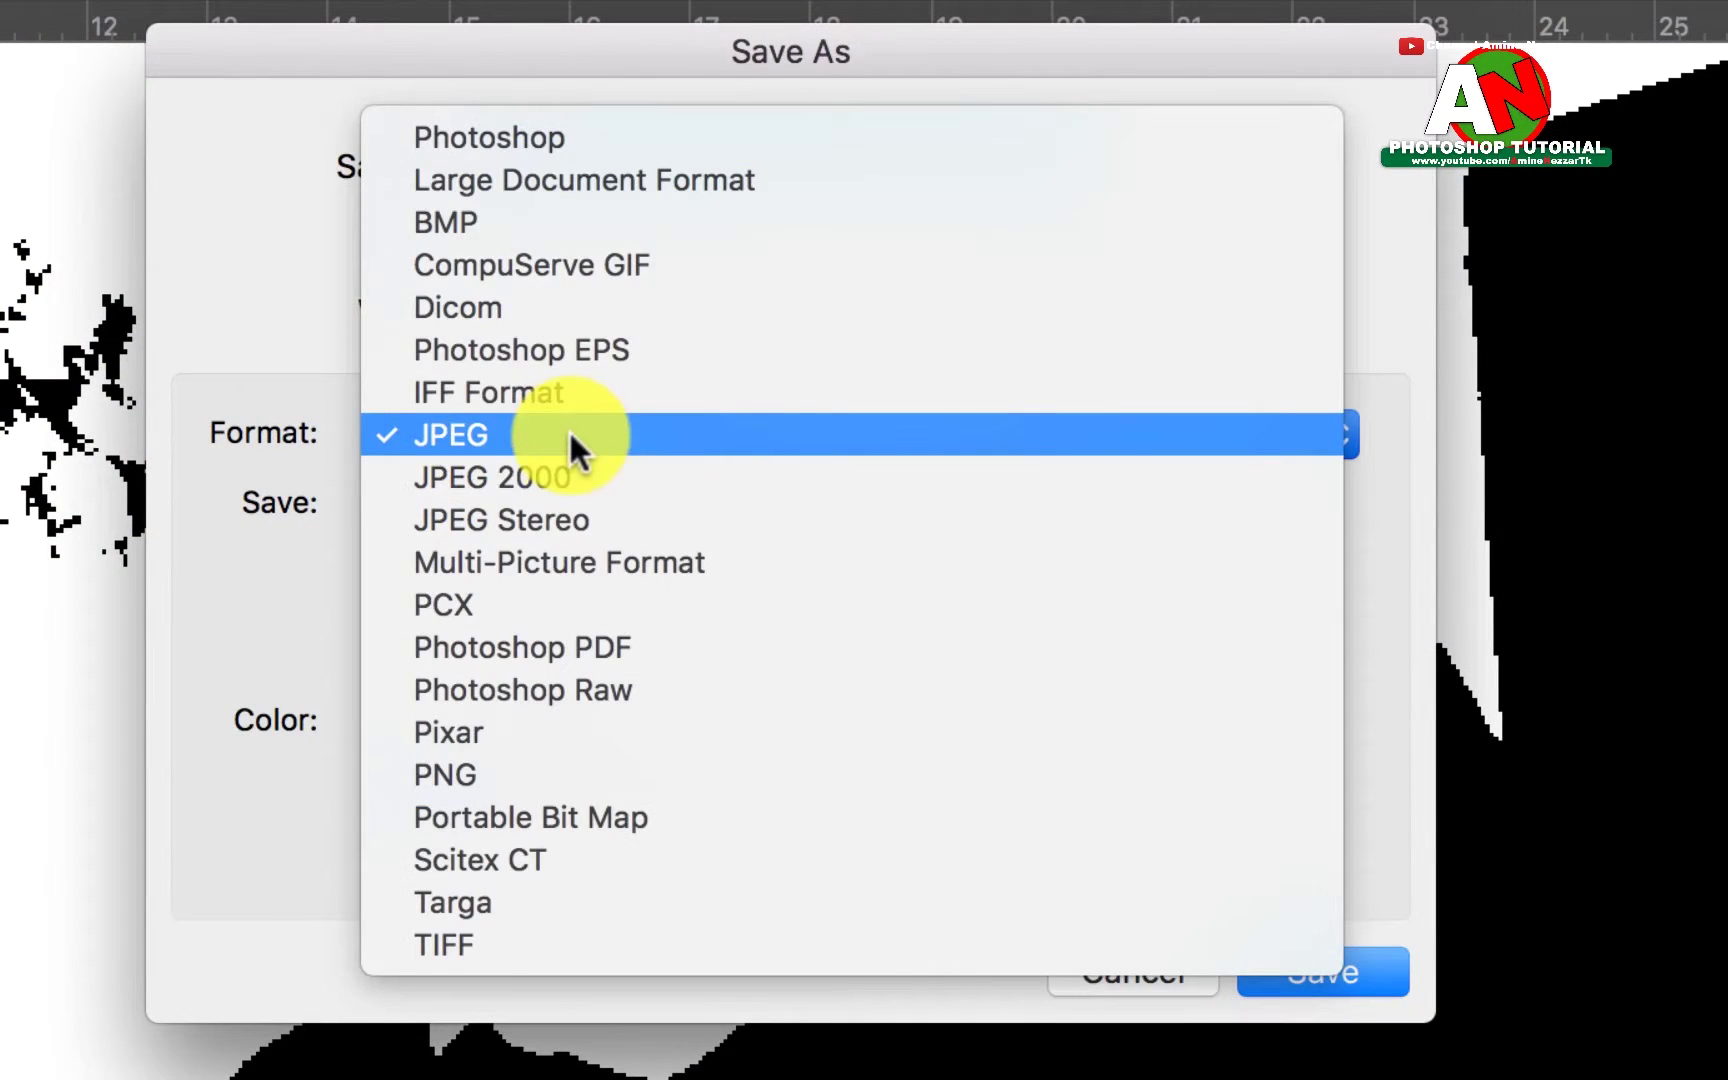
{"action": "left_click", "coordinate": [846, 440]}
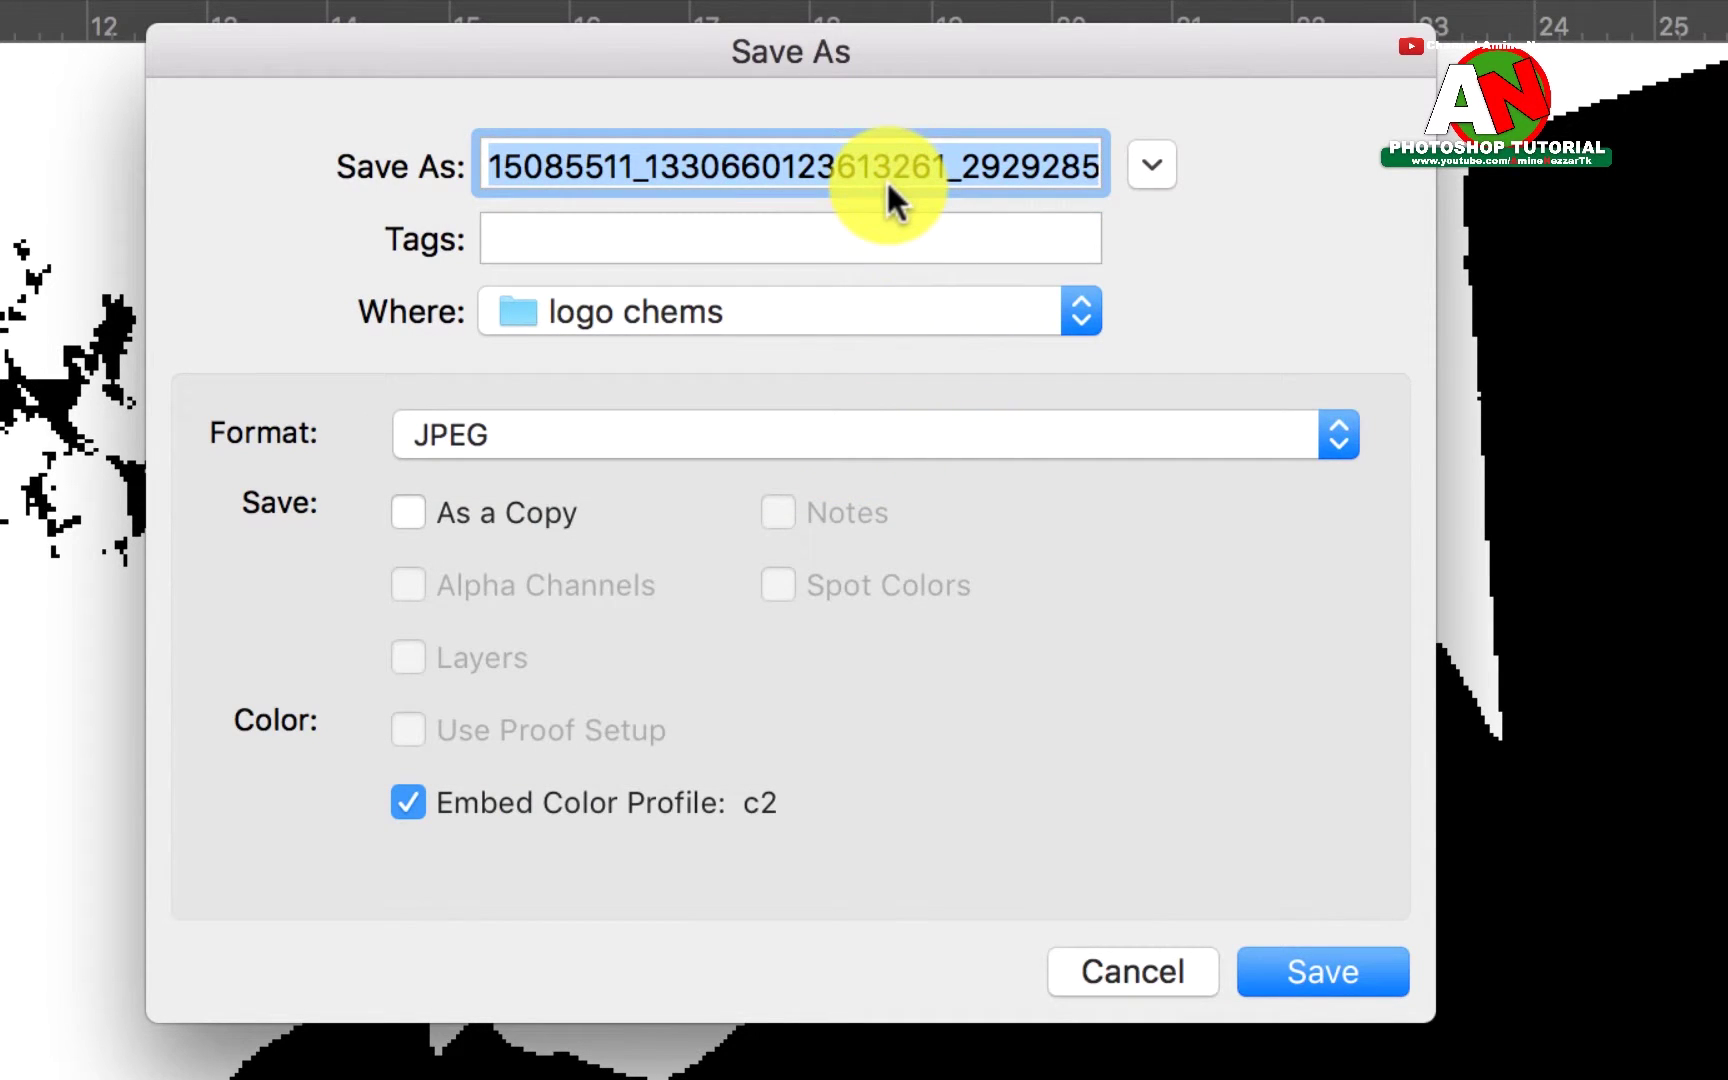
{"action": "type", "text": "1"}
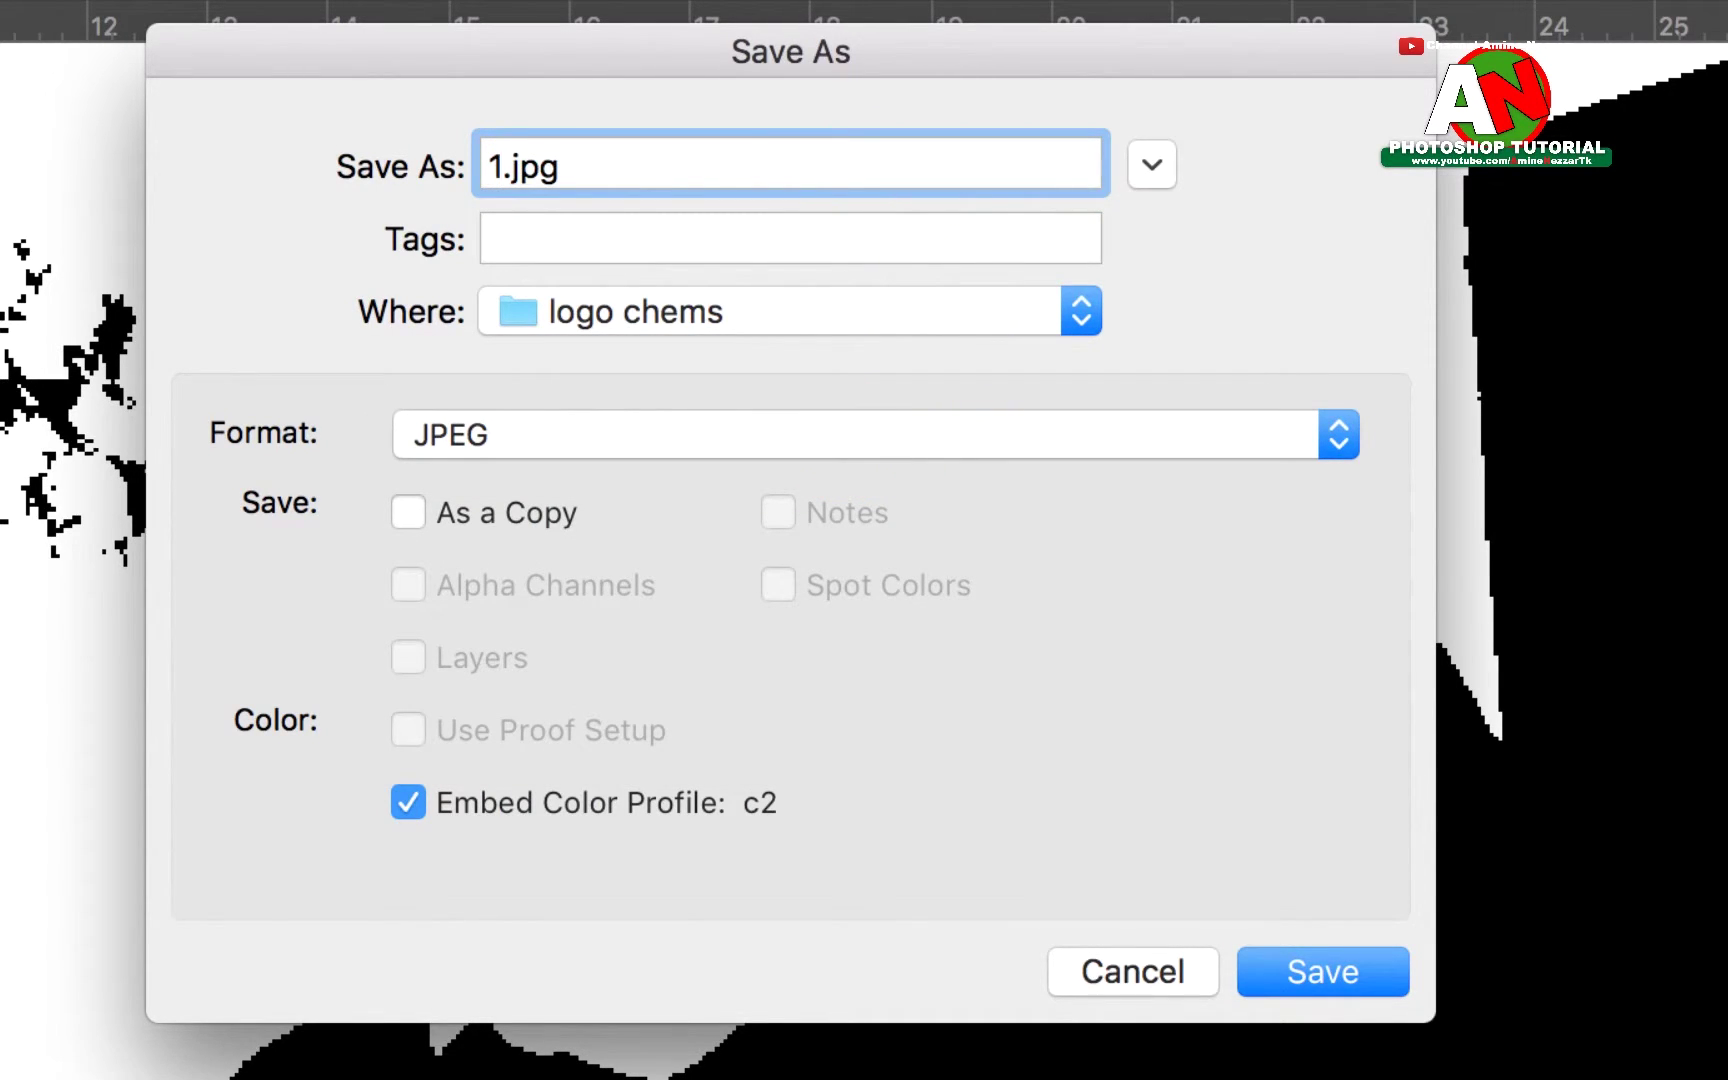
{"action": "type", "text": " pix"}
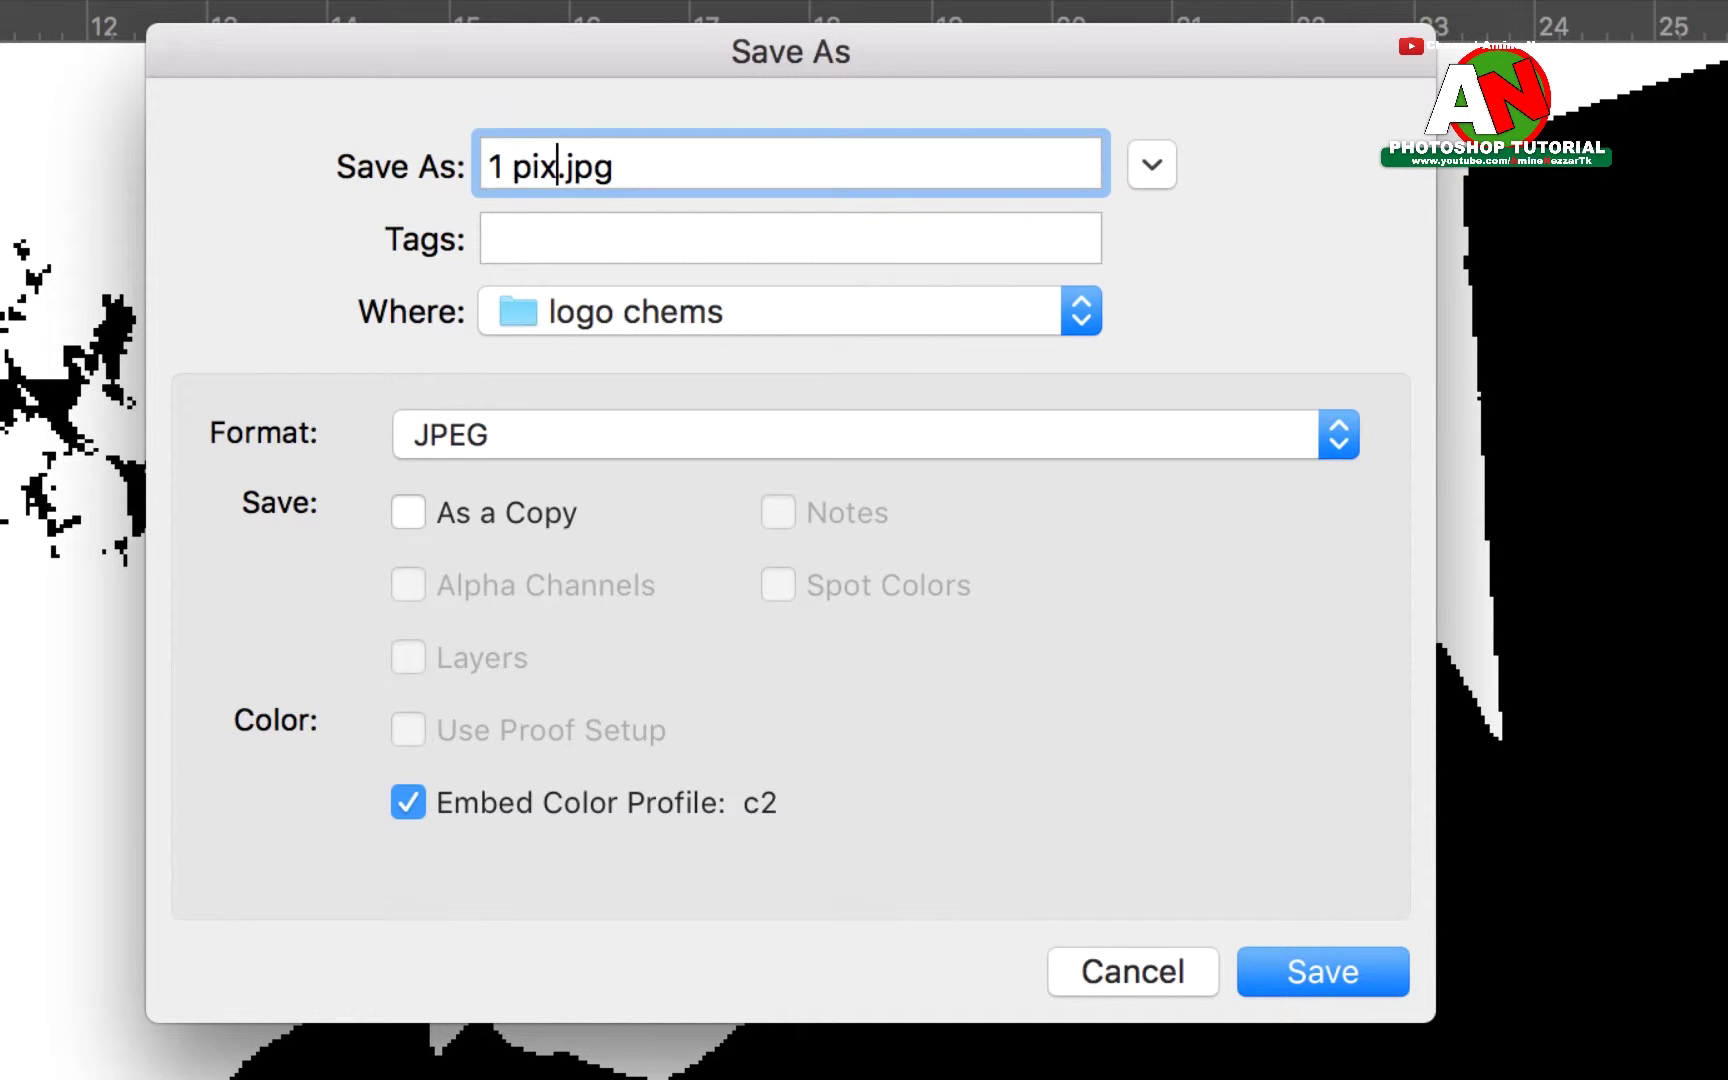
{"action": "type", "text": "el"}
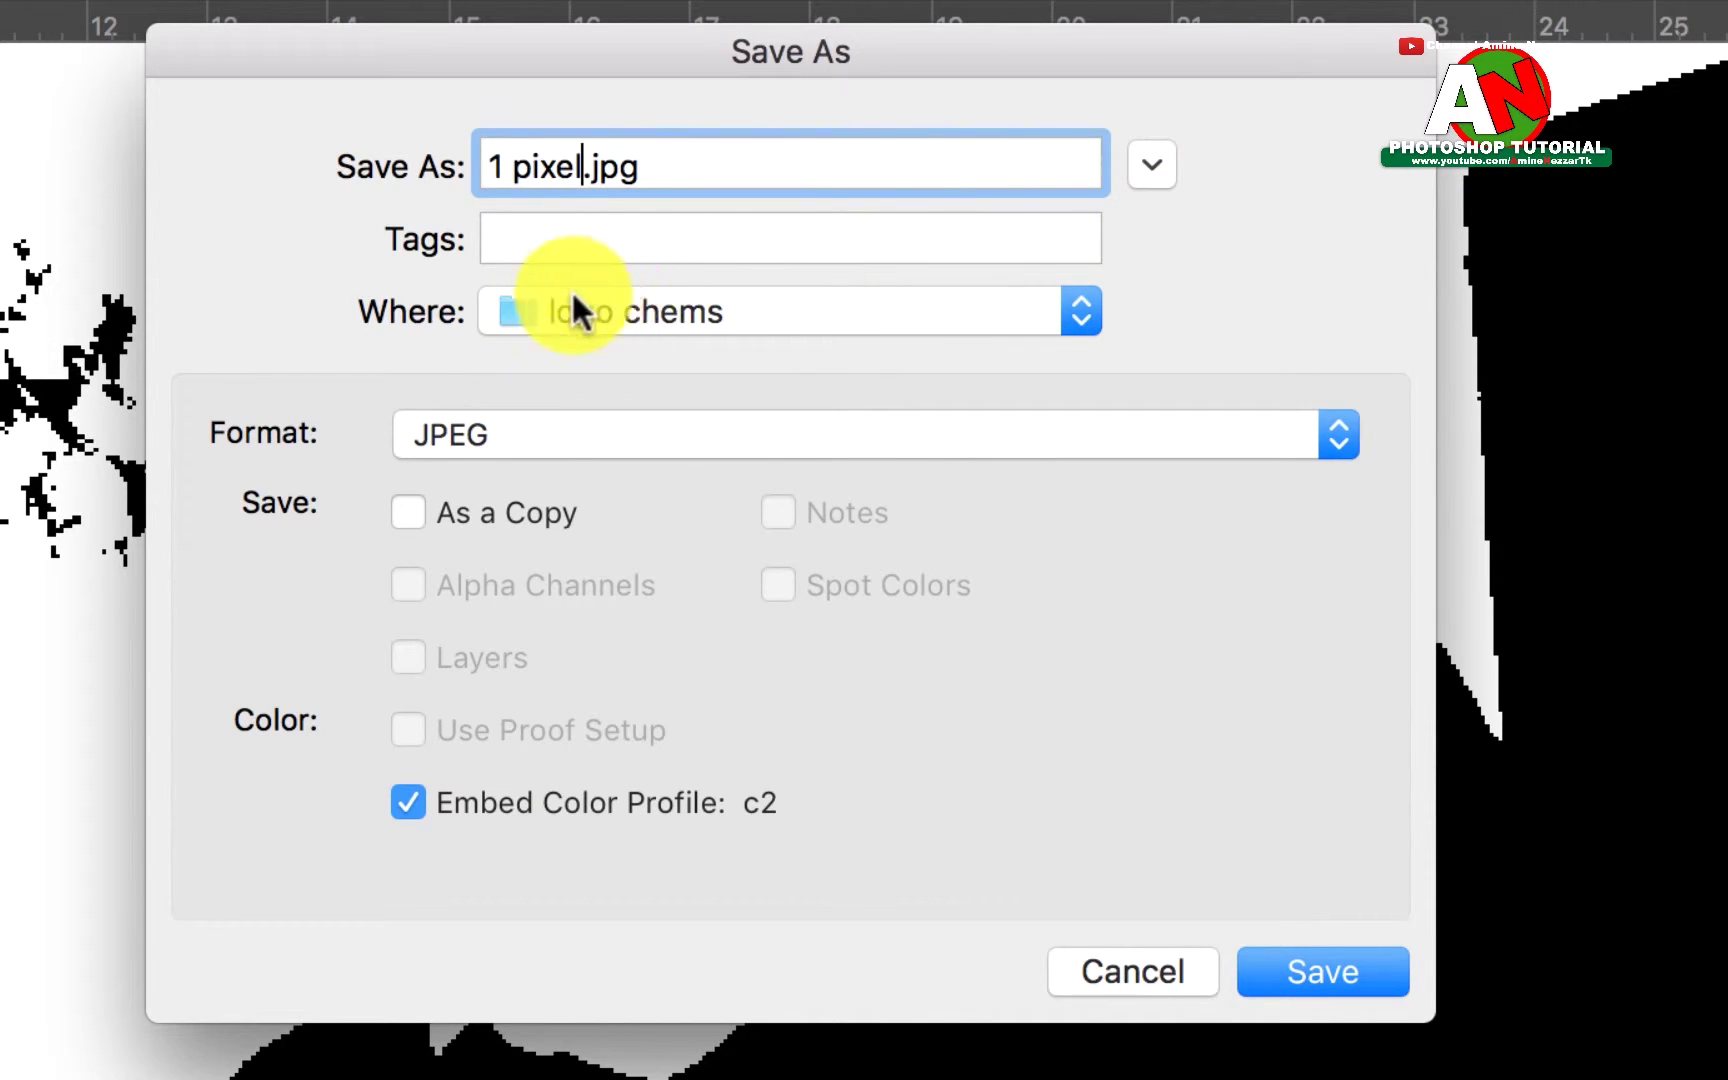
{"action": "left_click", "coordinate": [1304, 969]}
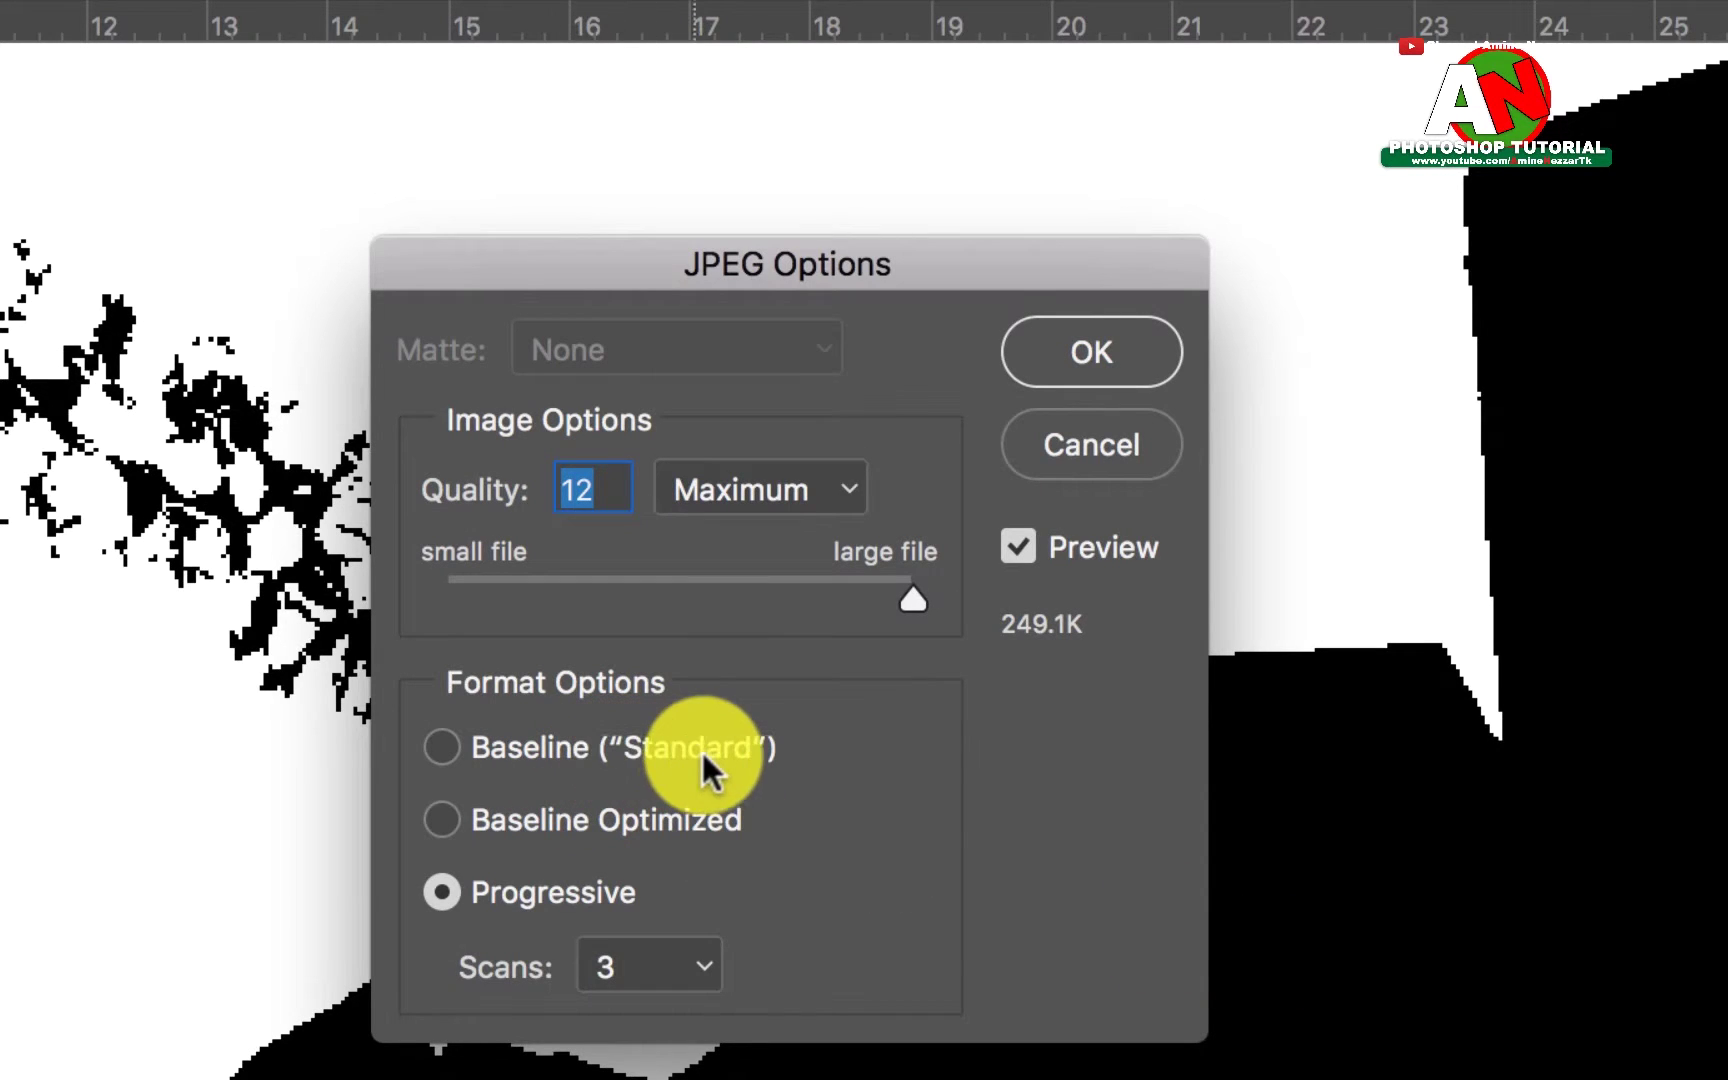
- Set the JPEG options to Baseline (Standard) at maximum quality 12
{"action": "left_click", "coordinate": [700, 755]}
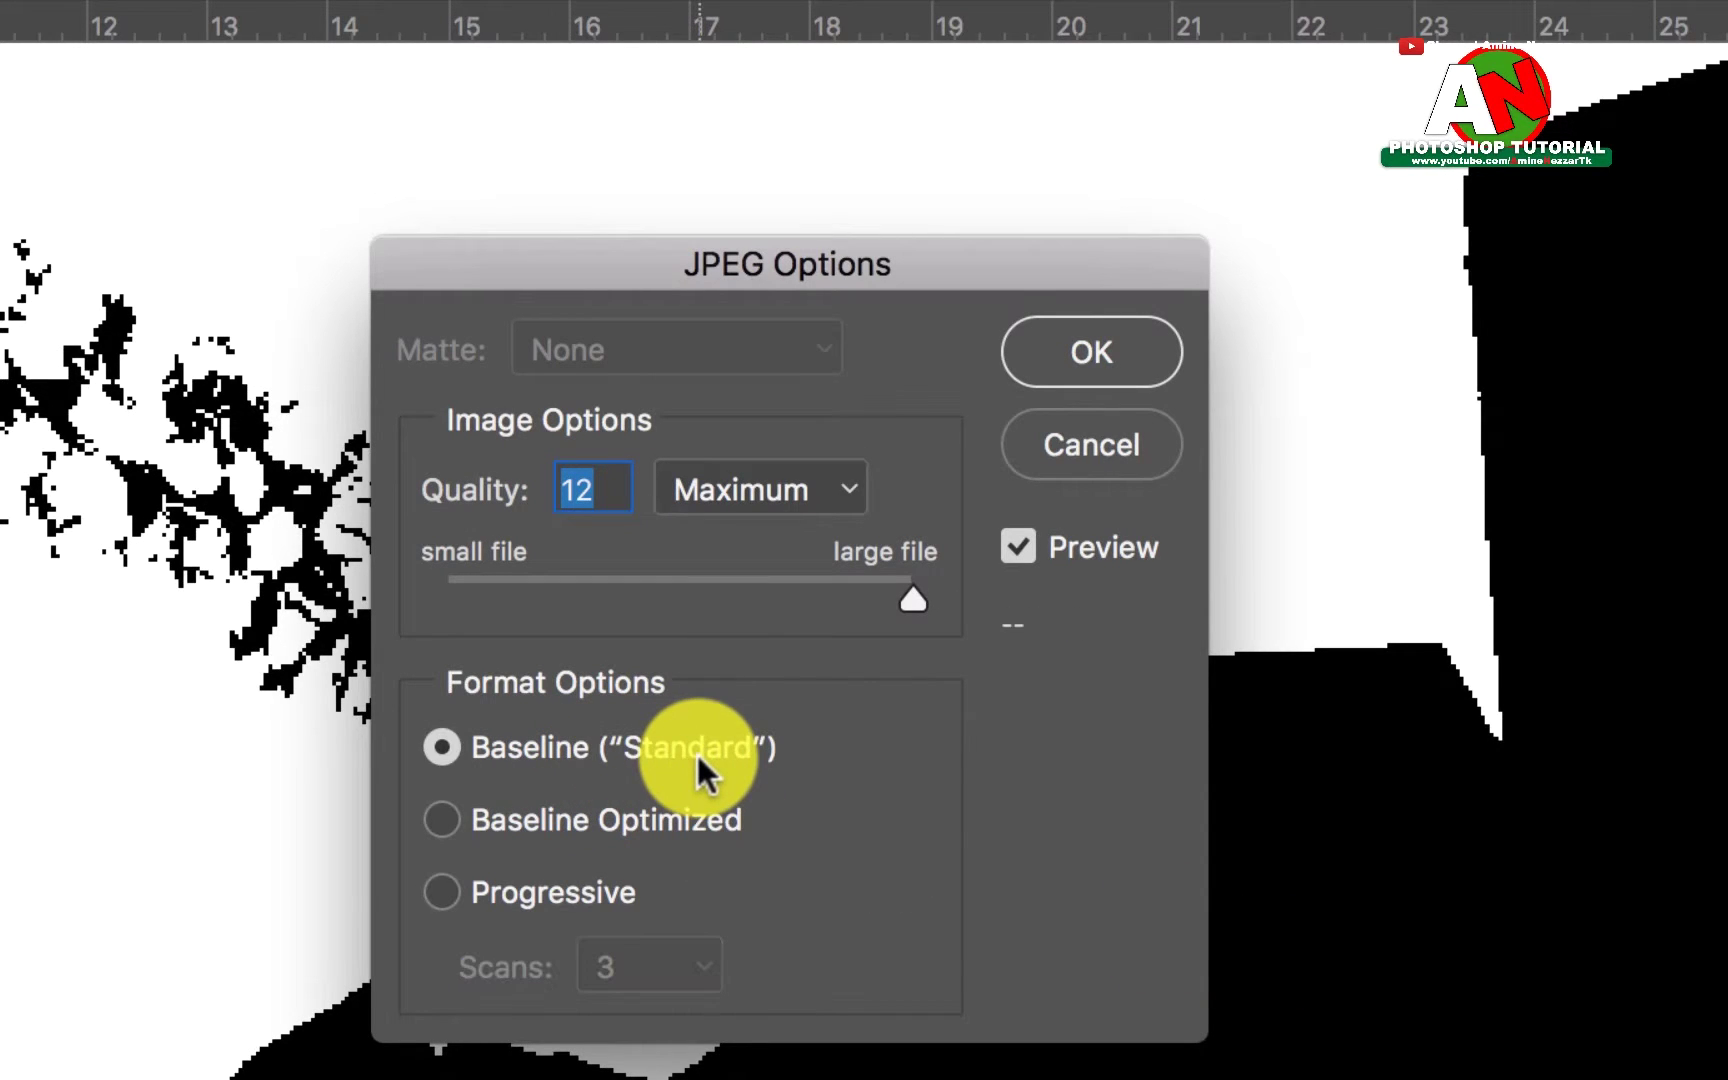
{"action": "left_click_drag", "start_coordinate": [921, 589], "coordinate": [940, 587]}
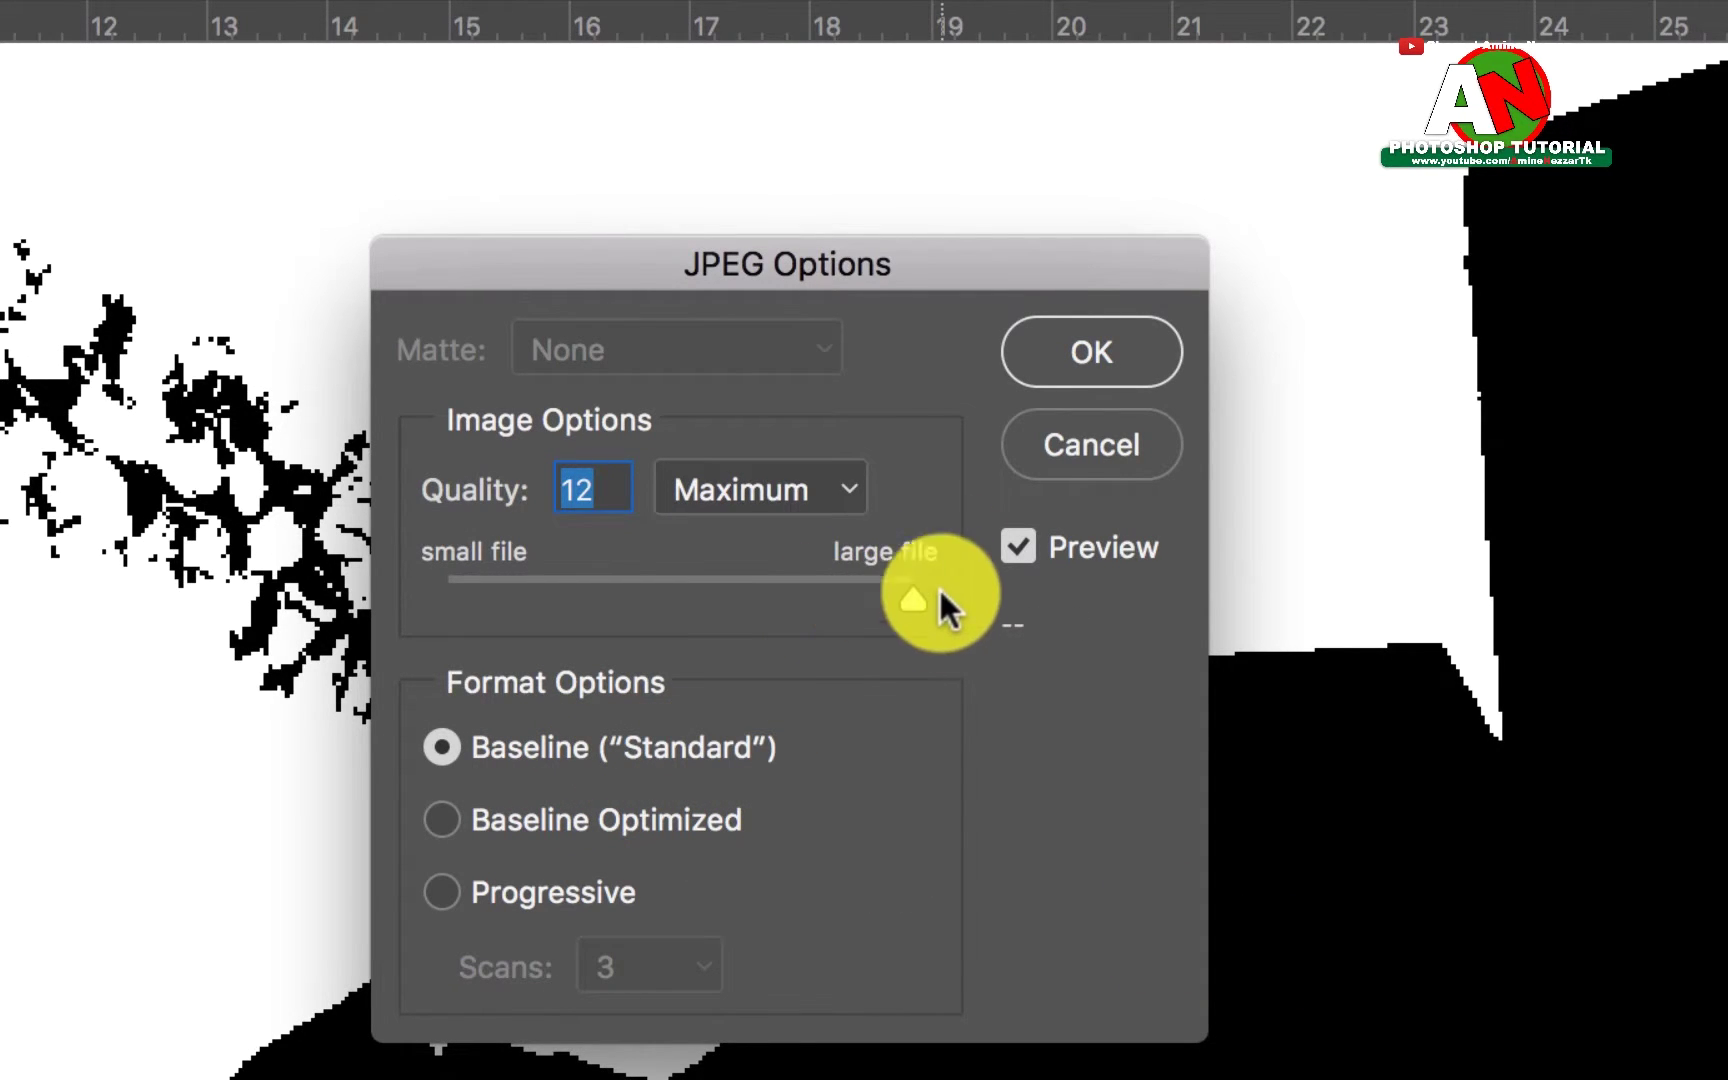
{"action": "left_click", "coordinate": [1079, 351]}
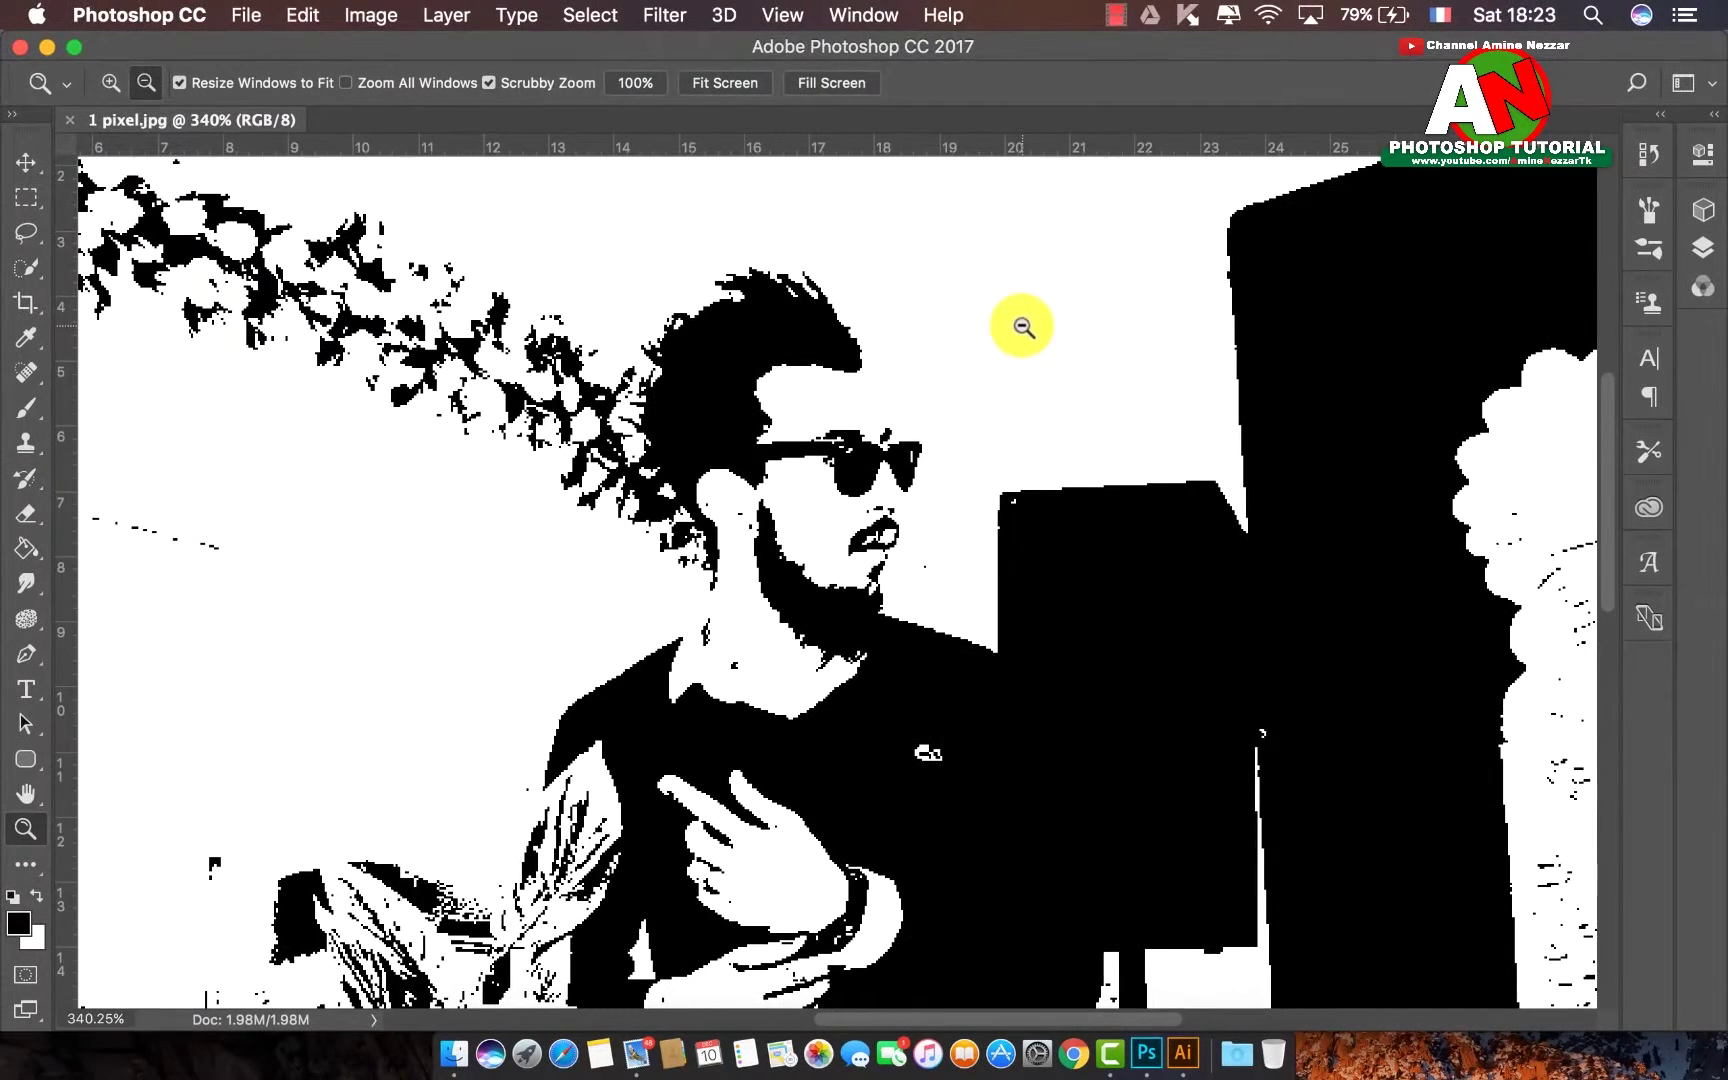
- Switch to Illustrator and select 1 pixel.jpg in the Open dialog
{"action": "left_click", "coordinate": [1180, 1030]}
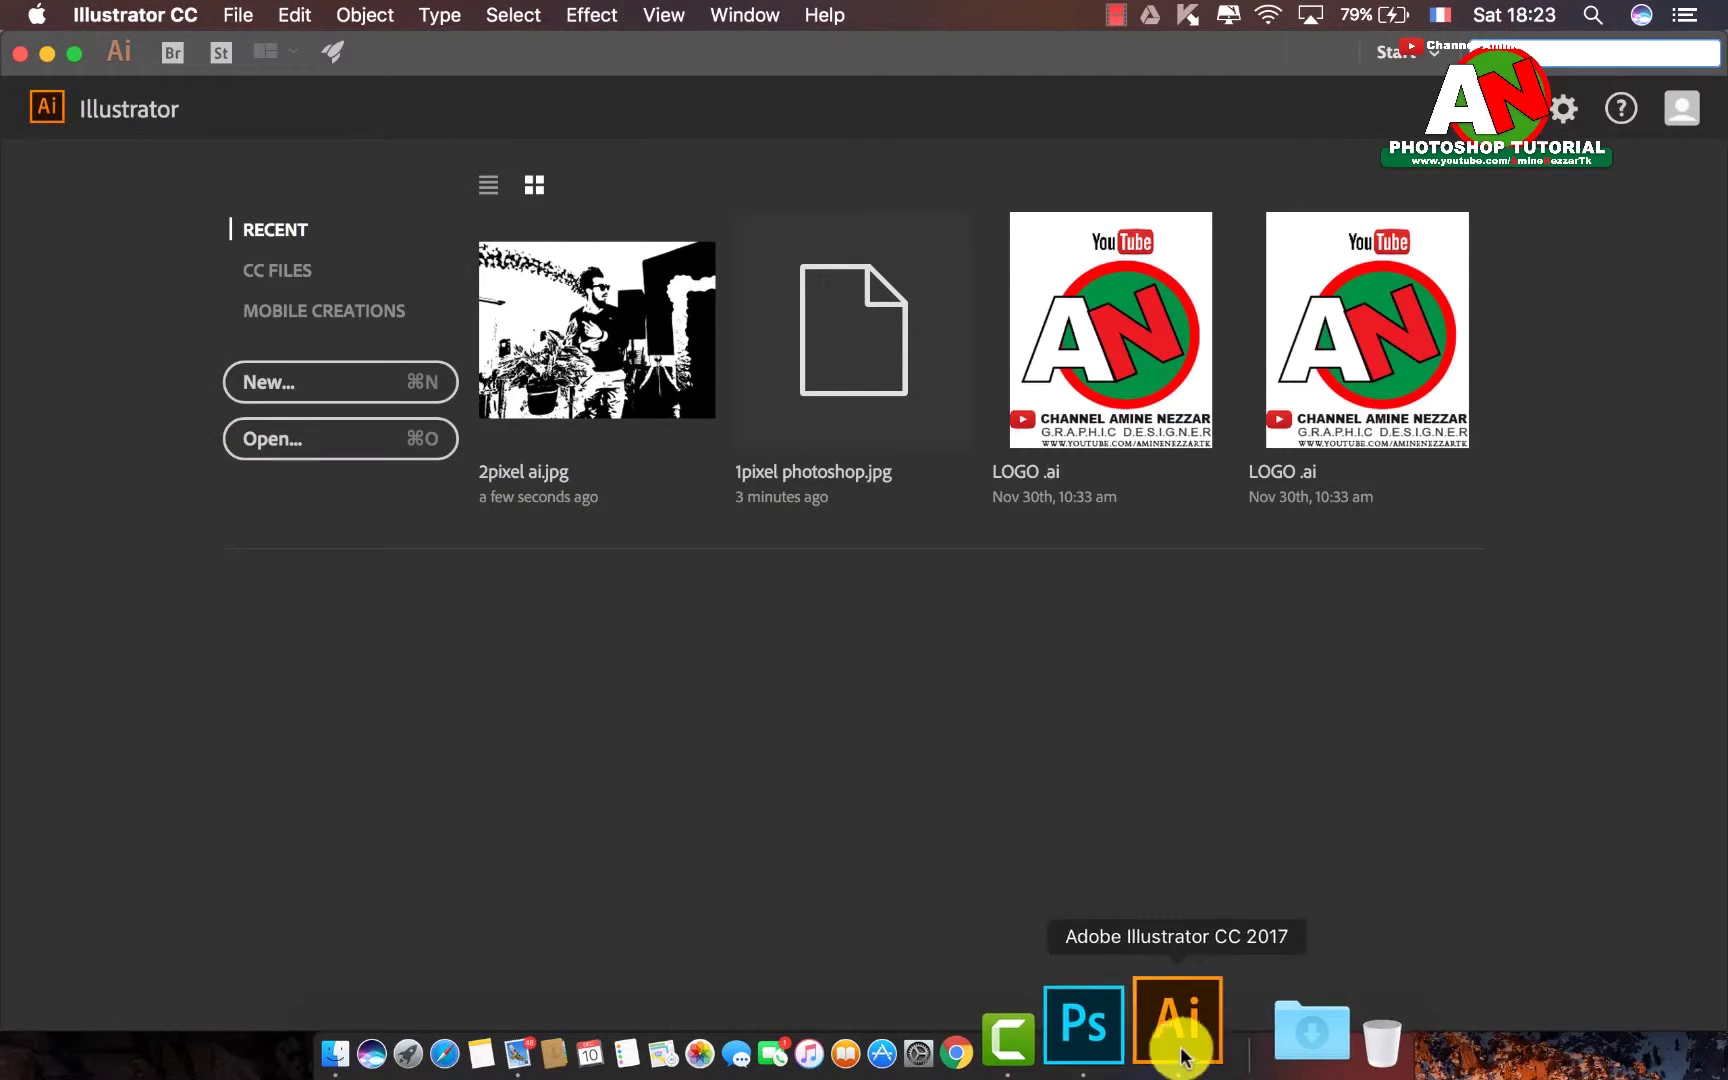
{"action": "left_click", "coordinate": [325, 455]}
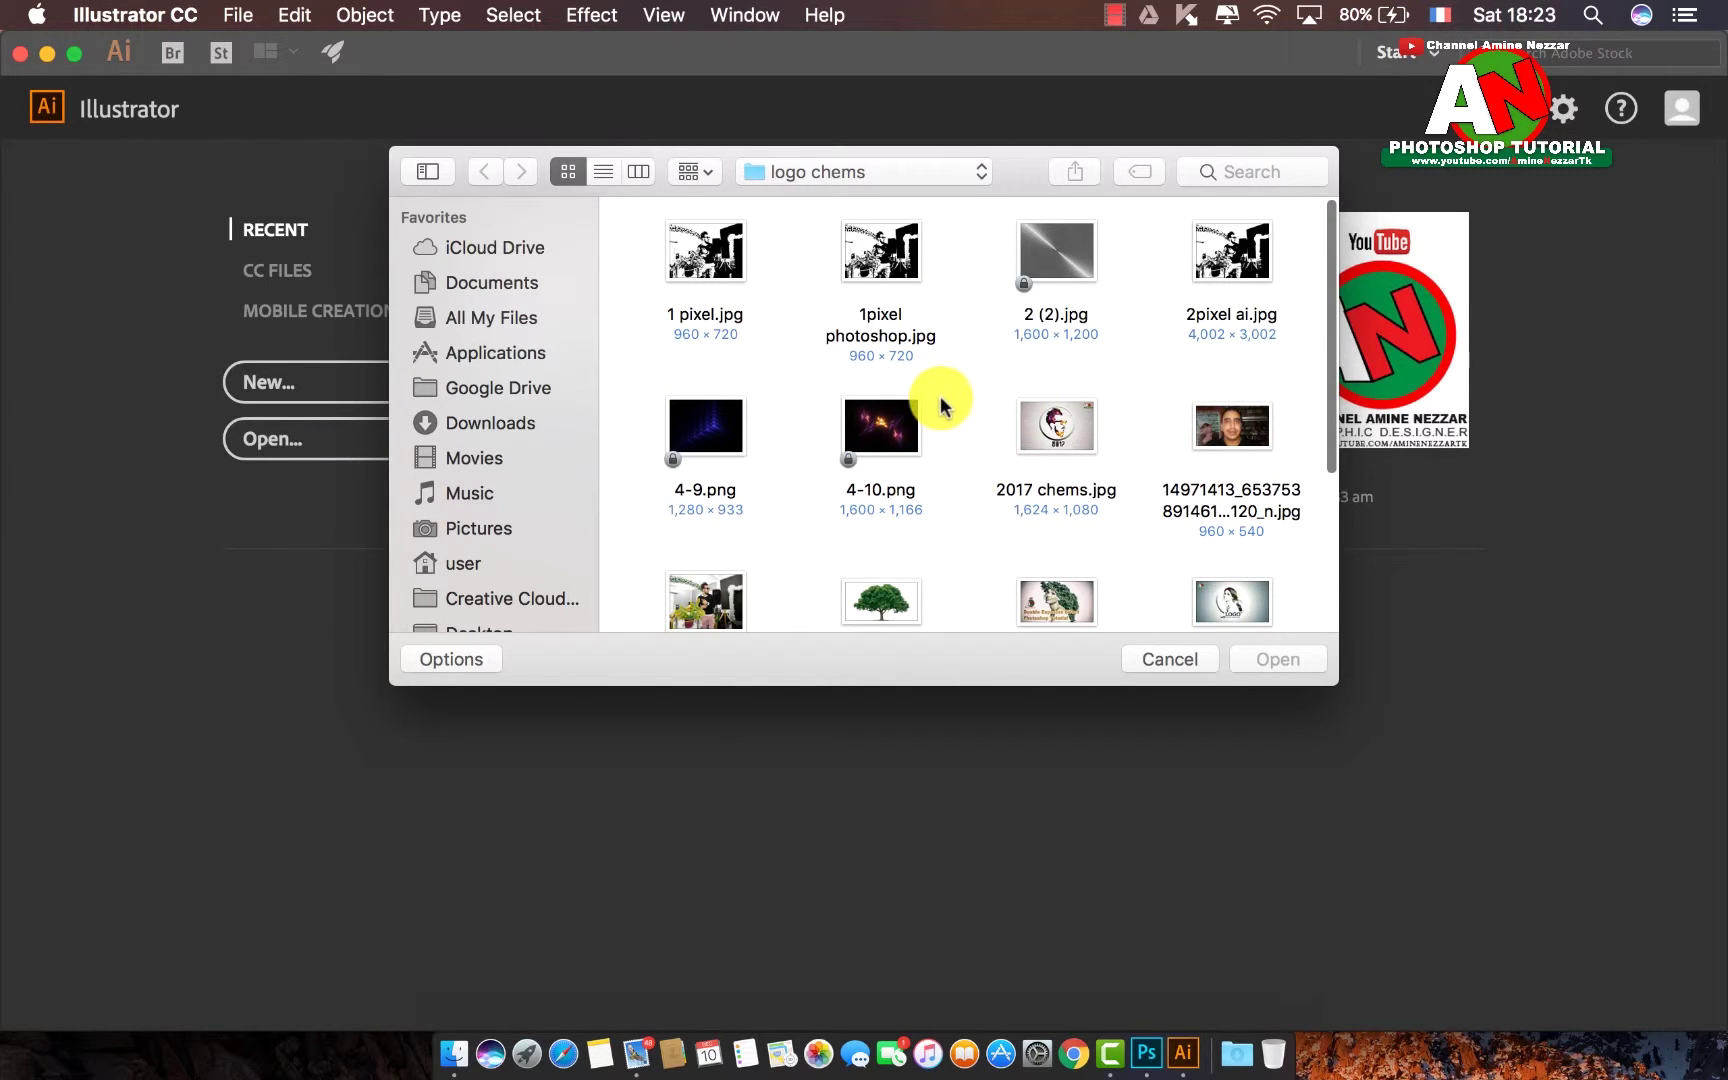
{"action": "left_click", "coordinate": [734, 263]}
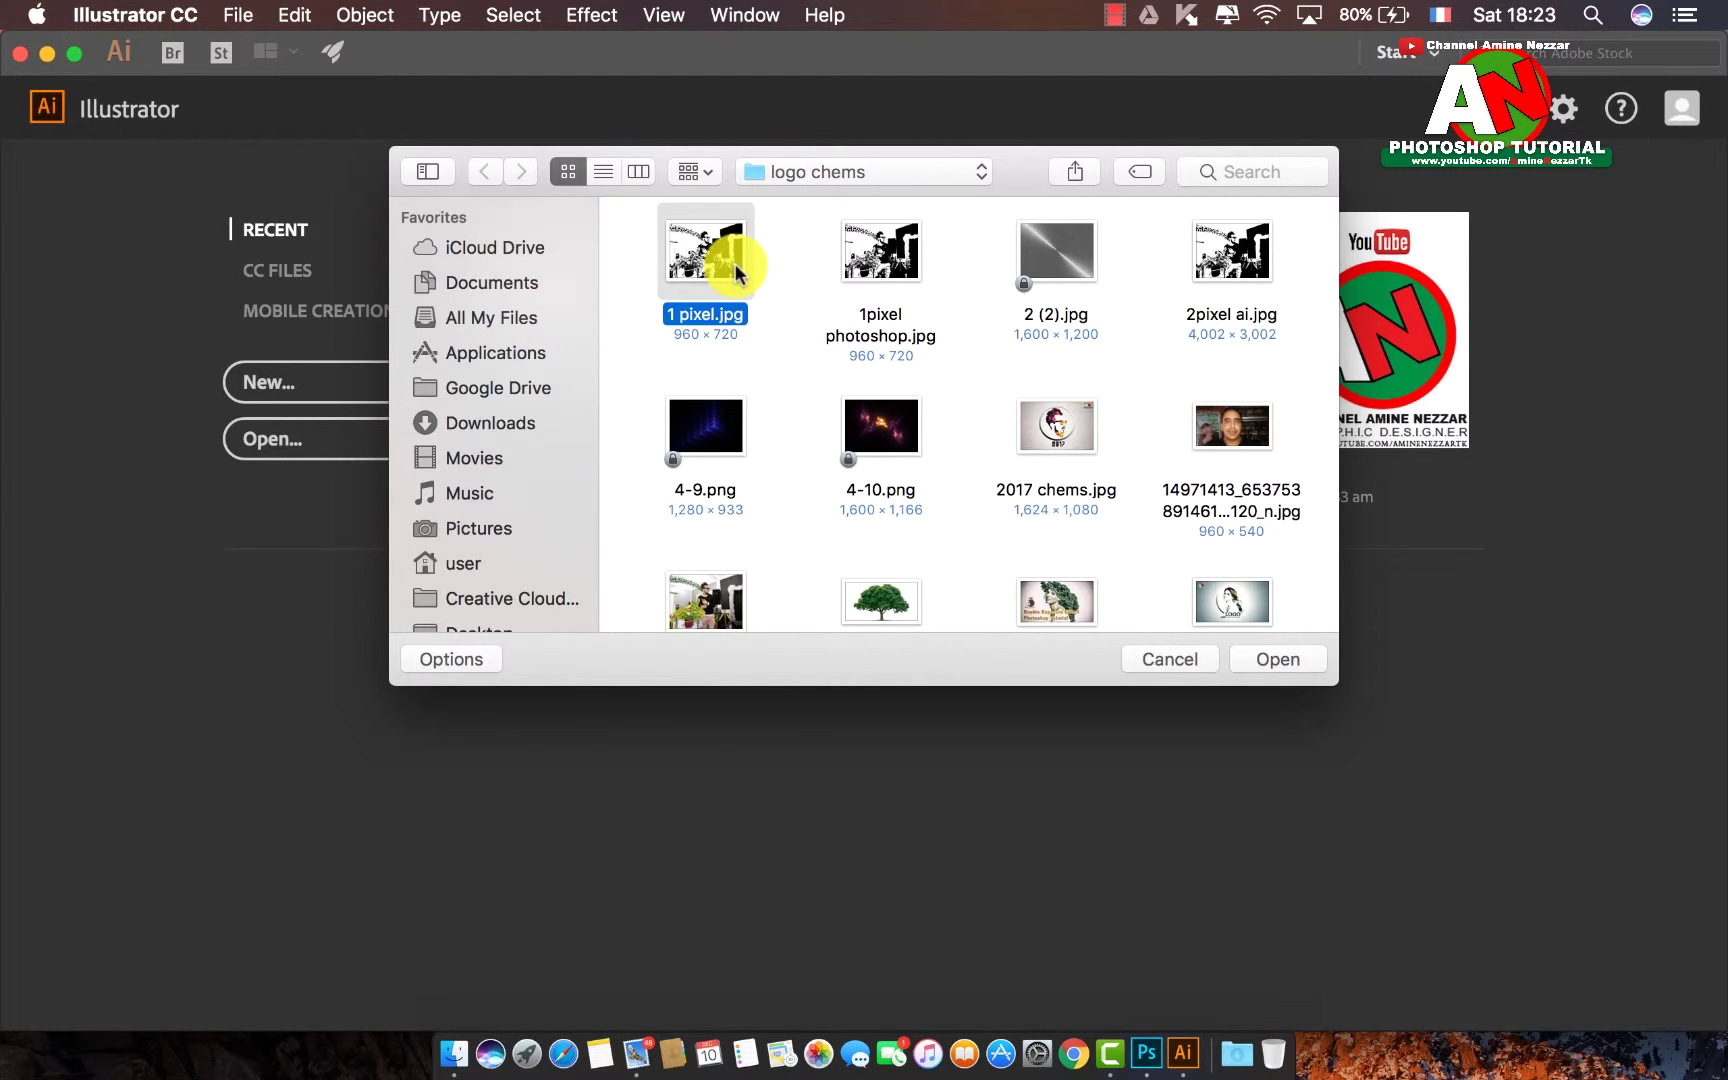
- Quick Look 1 pixel.jpg and zoom around its pixels, then close the preview
{"action": "key", "text": "space"}
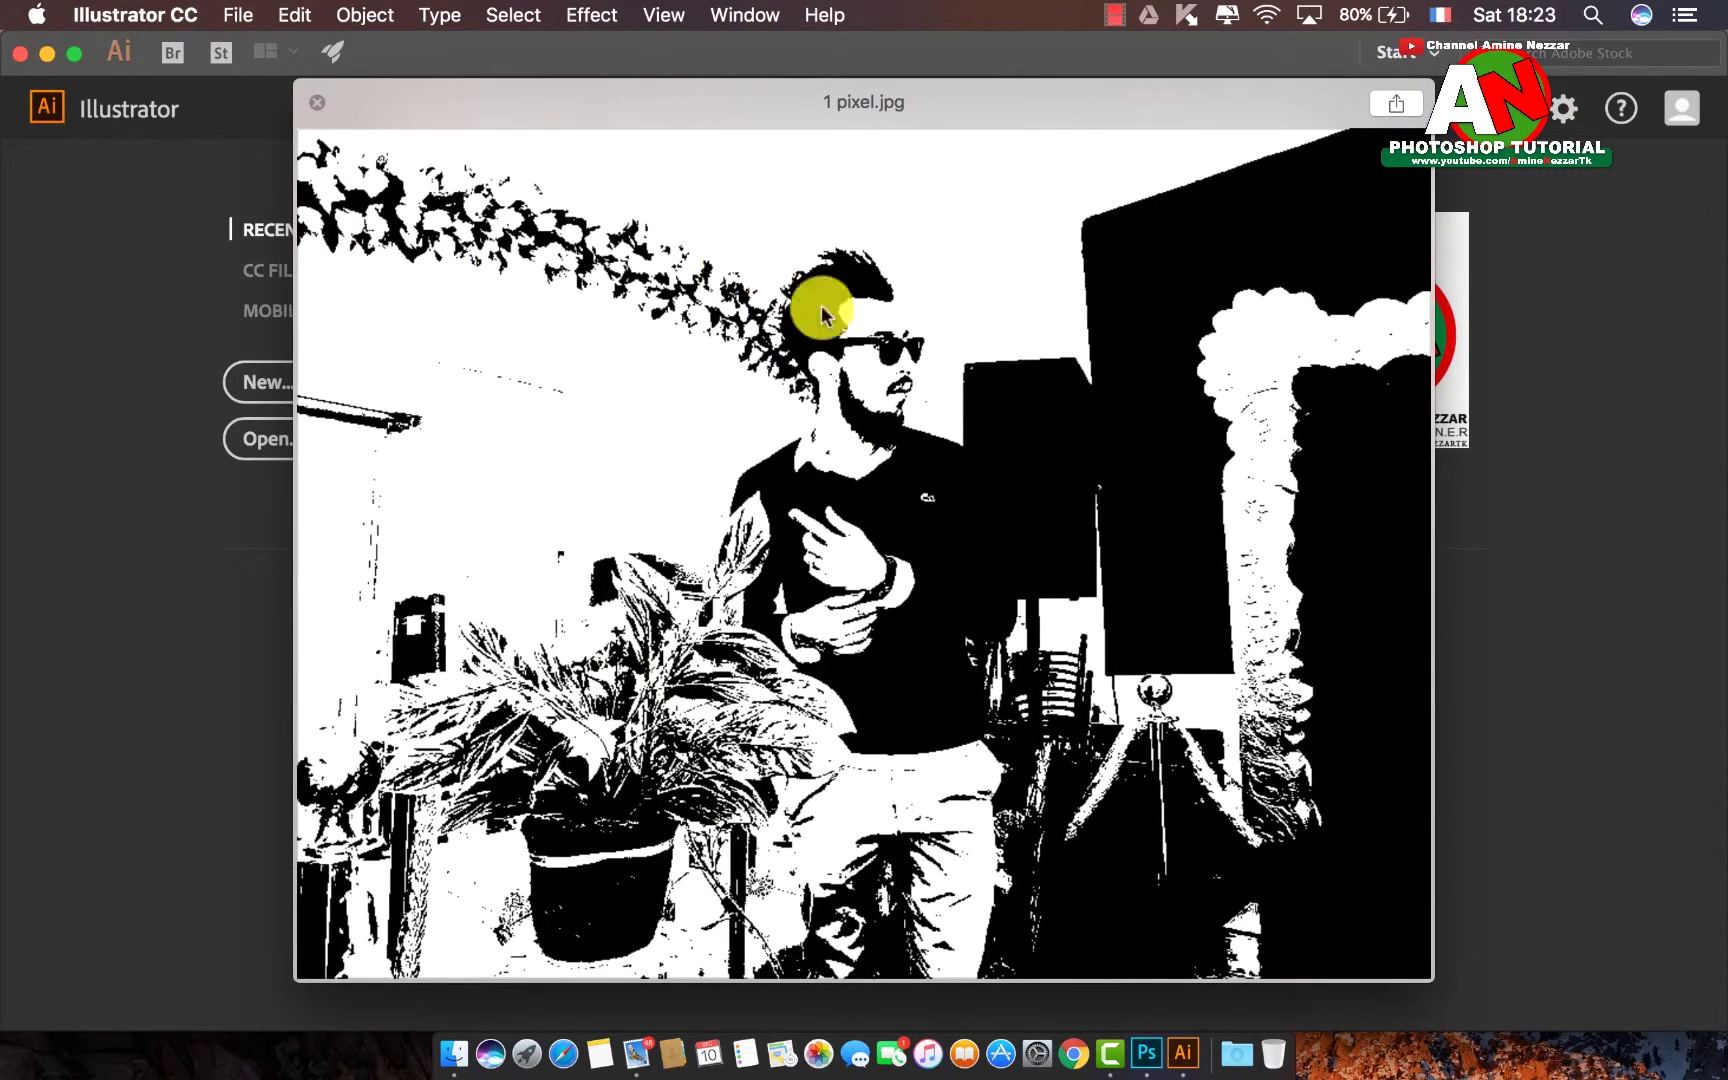
{"action": "scroll", "coordinate": [845, 330], "scroll_direction": "up", "scroll_amount": 3}
{"action": "scroll", "coordinate": [845, 330], "scroll_direction": "up", "scroll_amount": 3}
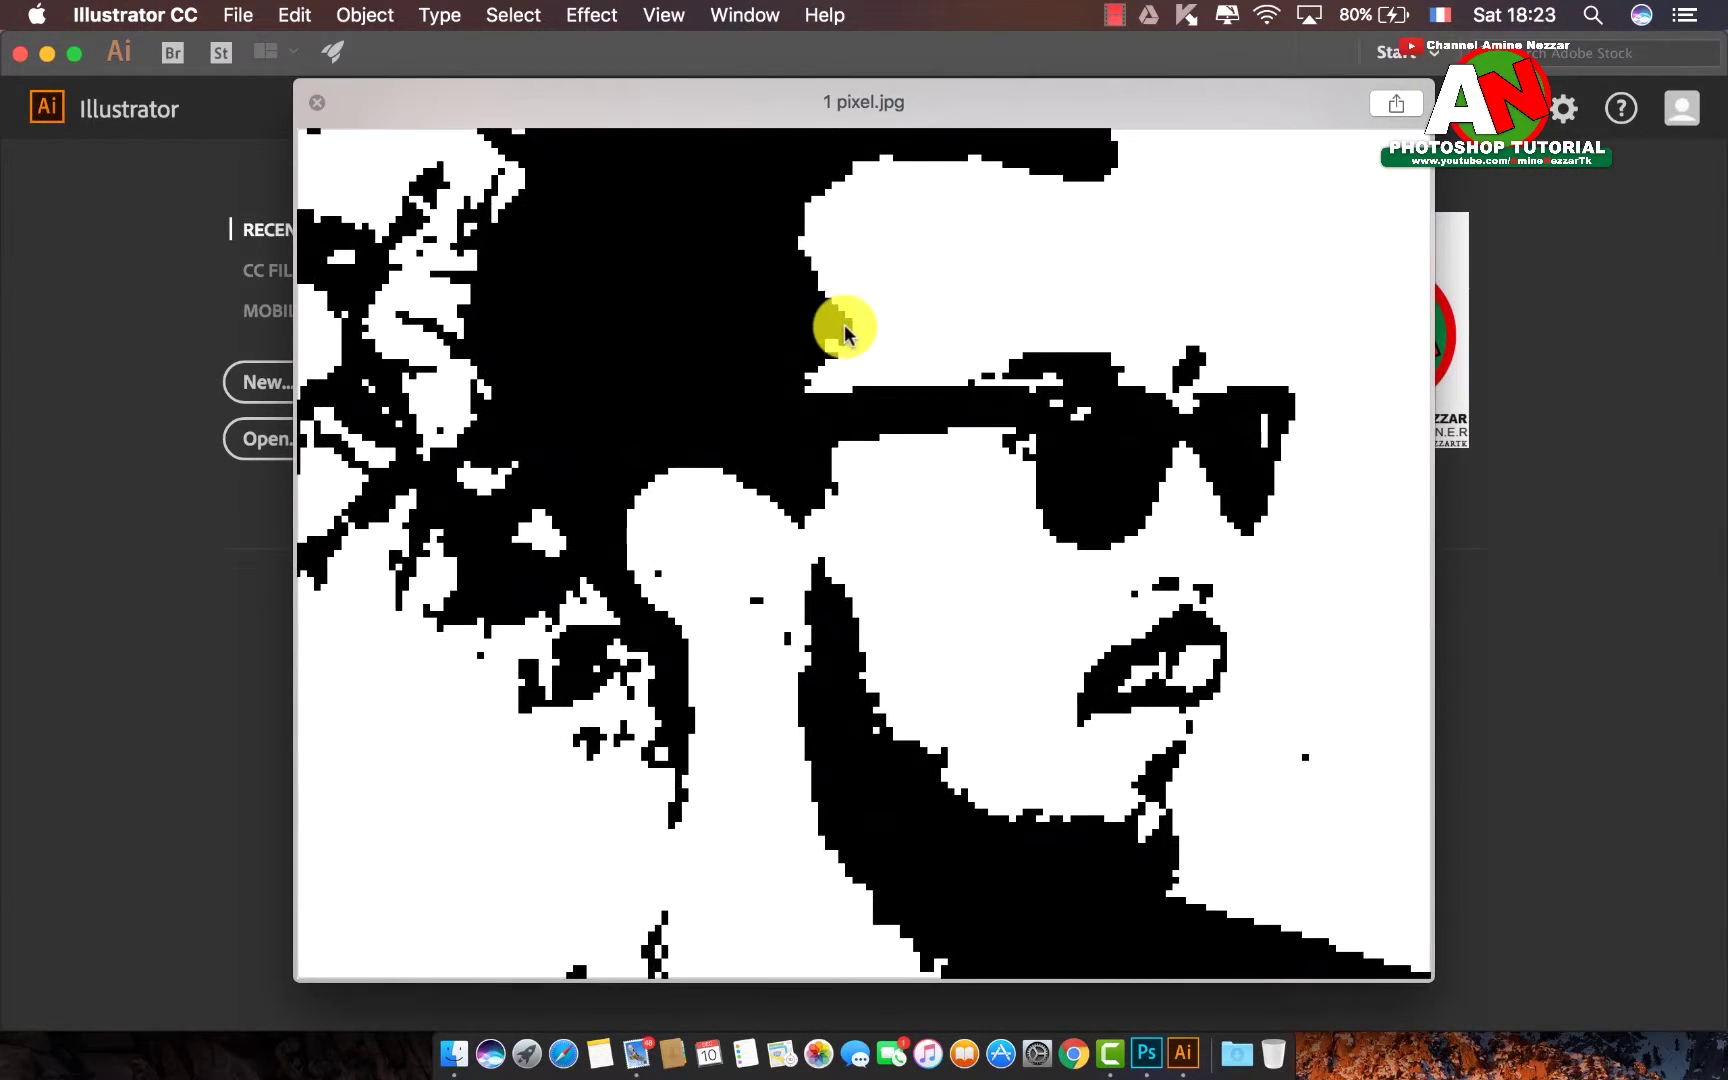
{"action": "scroll", "coordinate": [845, 330], "scroll_direction": "down", "scroll_amount": 3}
{"action": "scroll", "coordinate": [845, 330], "scroll_direction": "down", "scroll_amount": 2}
{"action": "scroll", "coordinate": [845, 330], "scroll_direction": "up", "scroll_amount": 5}
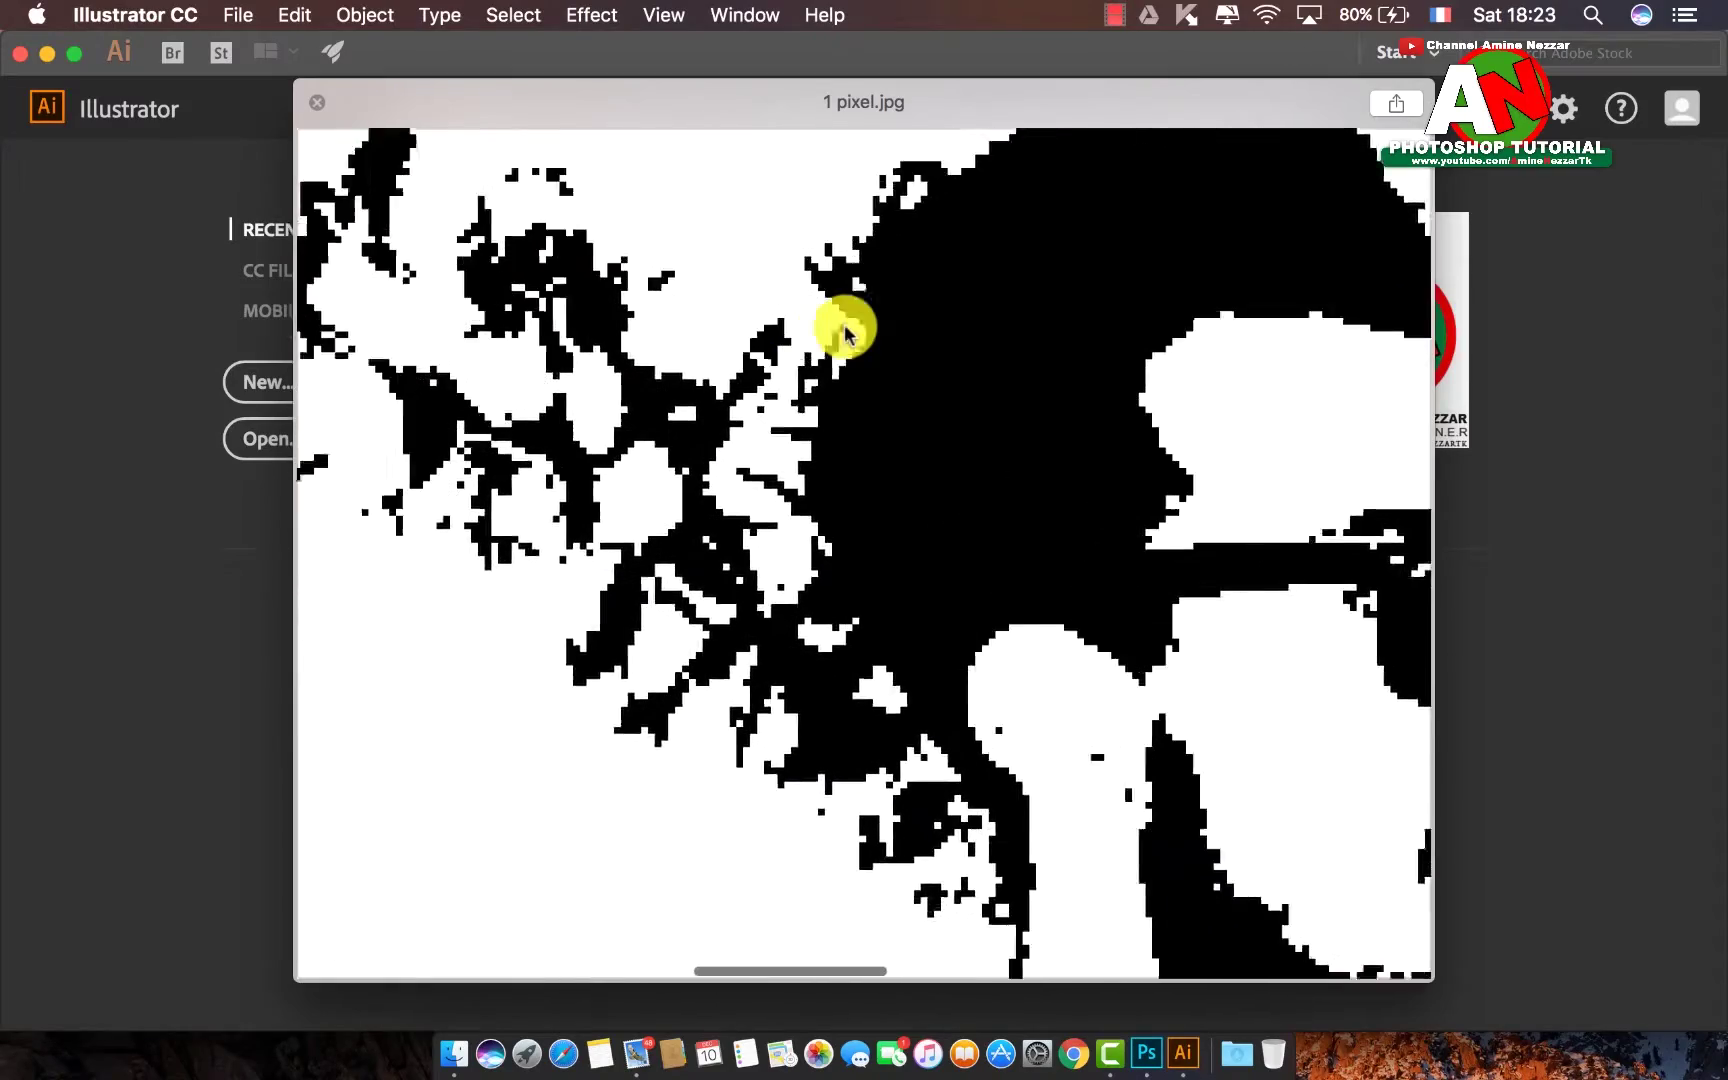
{"action": "scroll", "coordinate": [845, 330], "scroll_direction": "up", "scroll_amount": 3}
{"action": "scroll", "coordinate": [845, 330], "scroll_direction": "down", "scroll_amount": 5}
{"action": "scroll", "coordinate": [845, 330], "scroll_direction": "down", "scroll_amount": 1}
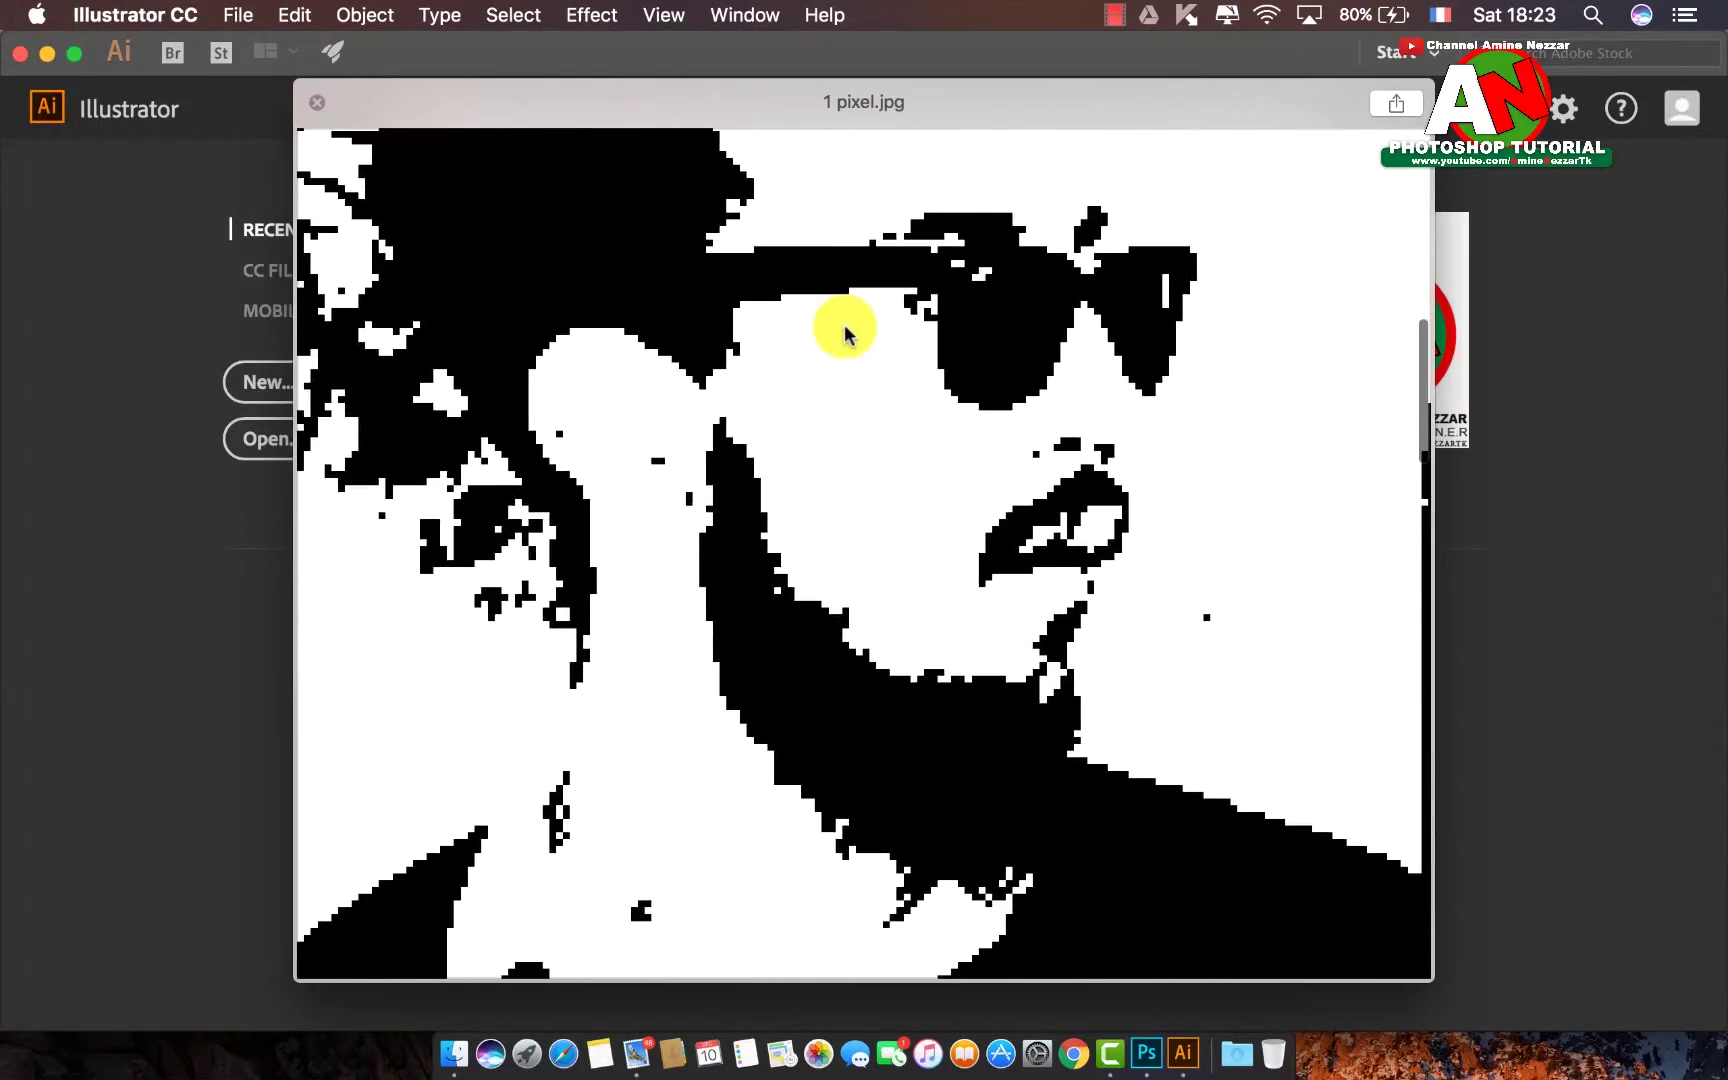
{"action": "scroll", "coordinate": [845, 330], "scroll_direction": "down", "scroll_amount": 5}
{"action": "scroll", "coordinate": [845, 330], "scroll_direction": "down", "scroll_amount": 5}
{"action": "scroll", "coordinate": [845, 330], "scroll_direction": "down", "scroll_amount": 5}
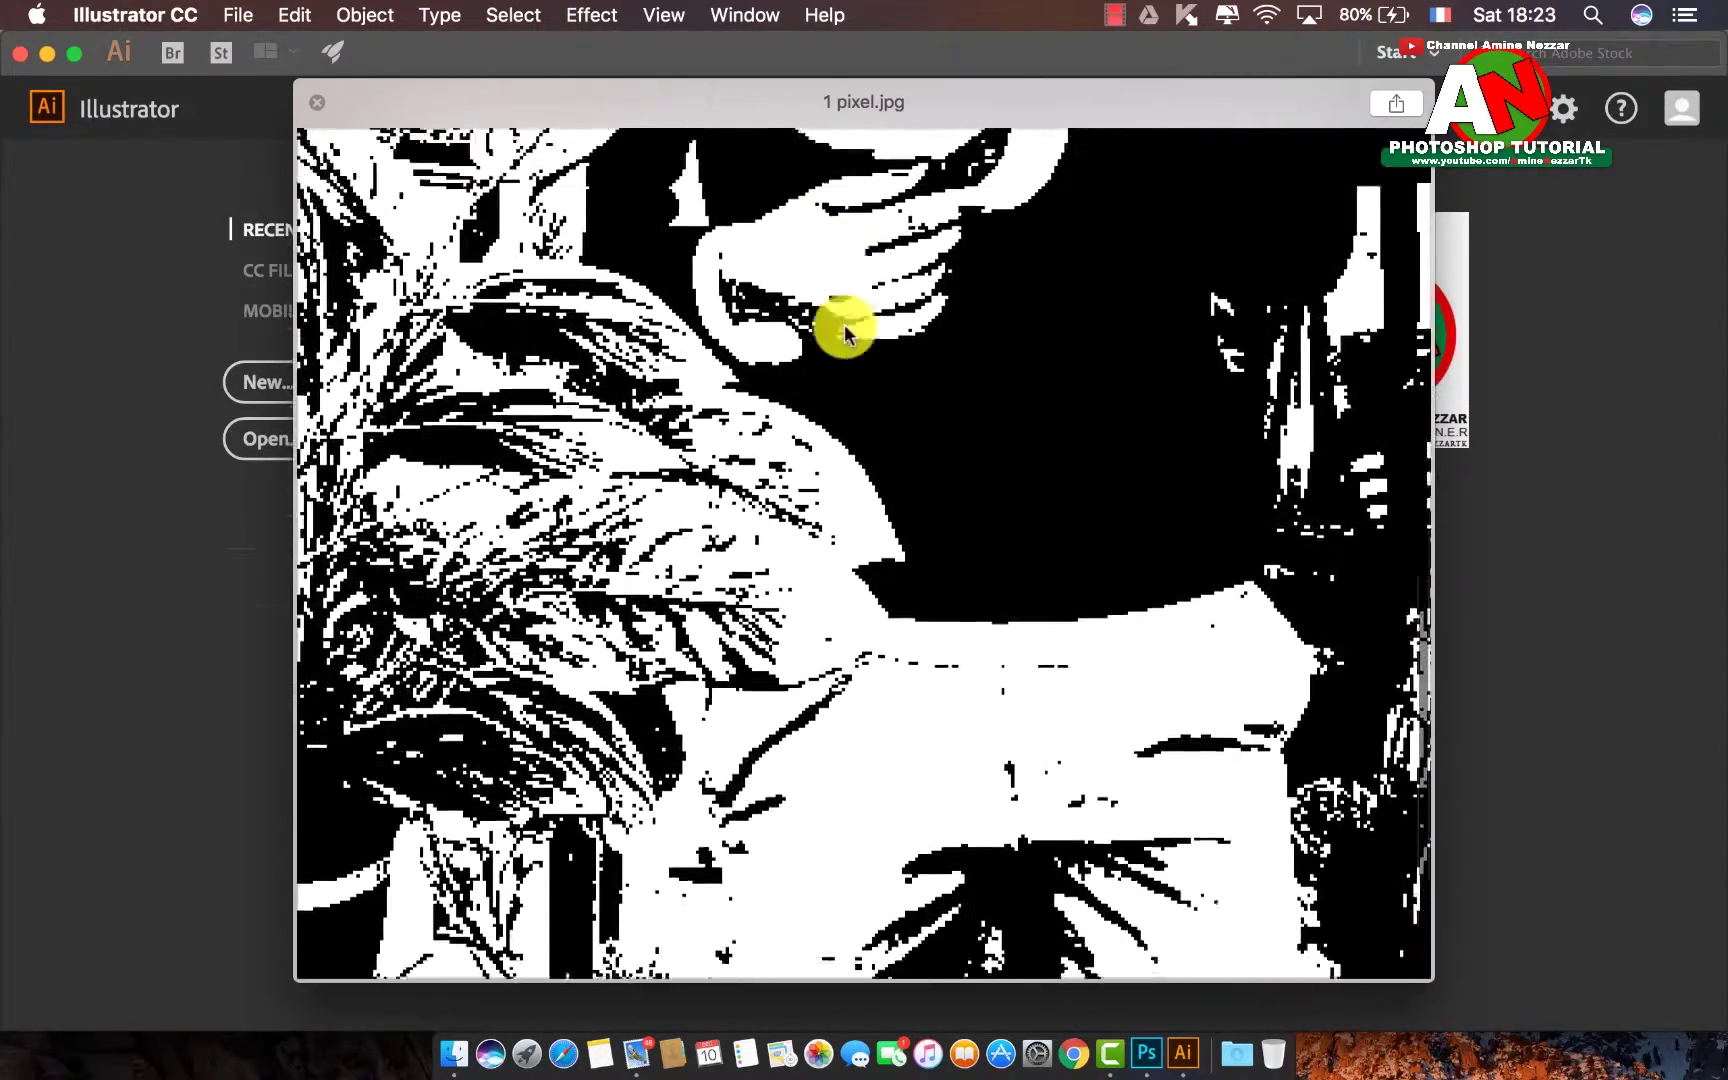
{"action": "scroll", "coordinate": [845, 330], "scroll_direction": "up", "scroll_amount": 5}
{"action": "scroll", "coordinate": [845, 330], "scroll_direction": "down", "scroll_amount": 5}
{"action": "scroll", "coordinate": [845, 330], "scroll_direction": "up", "scroll_amount": 2}
{"action": "key", "text": "space"}
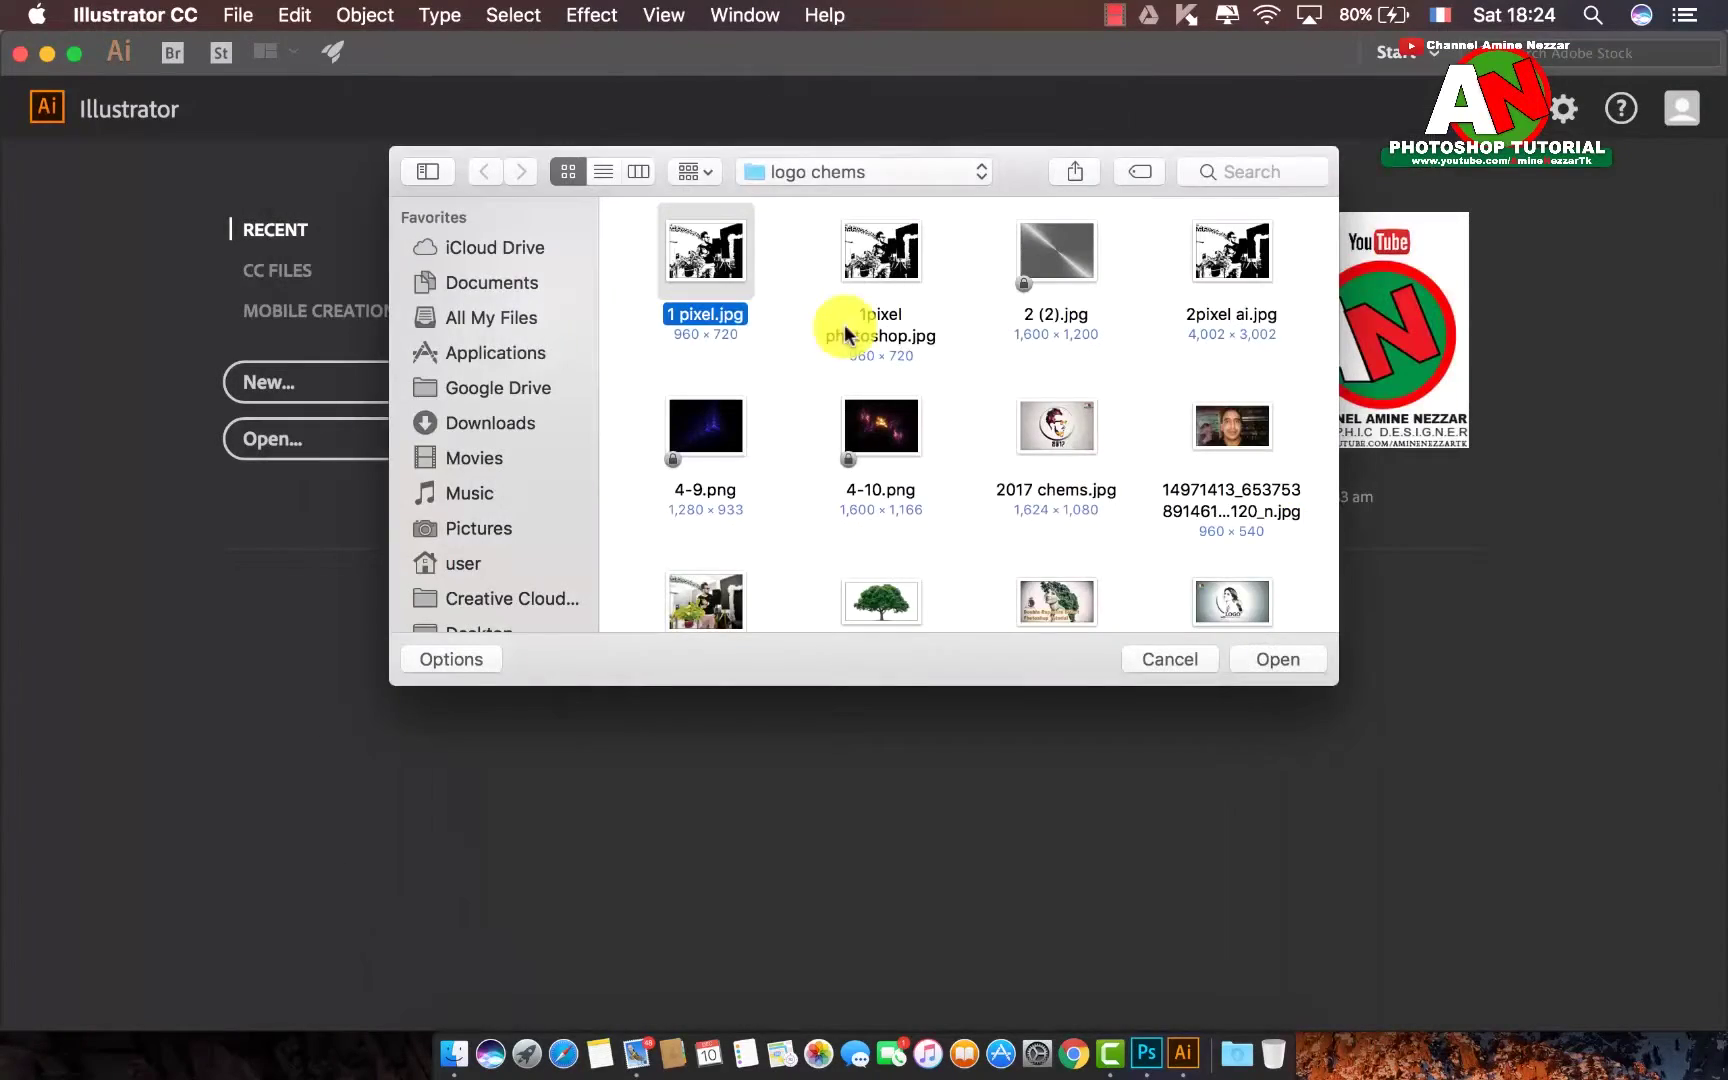
- Open 1 pixel.jpg as a new document and select the placed photo
{"action": "left_click", "coordinate": [1272, 659]}
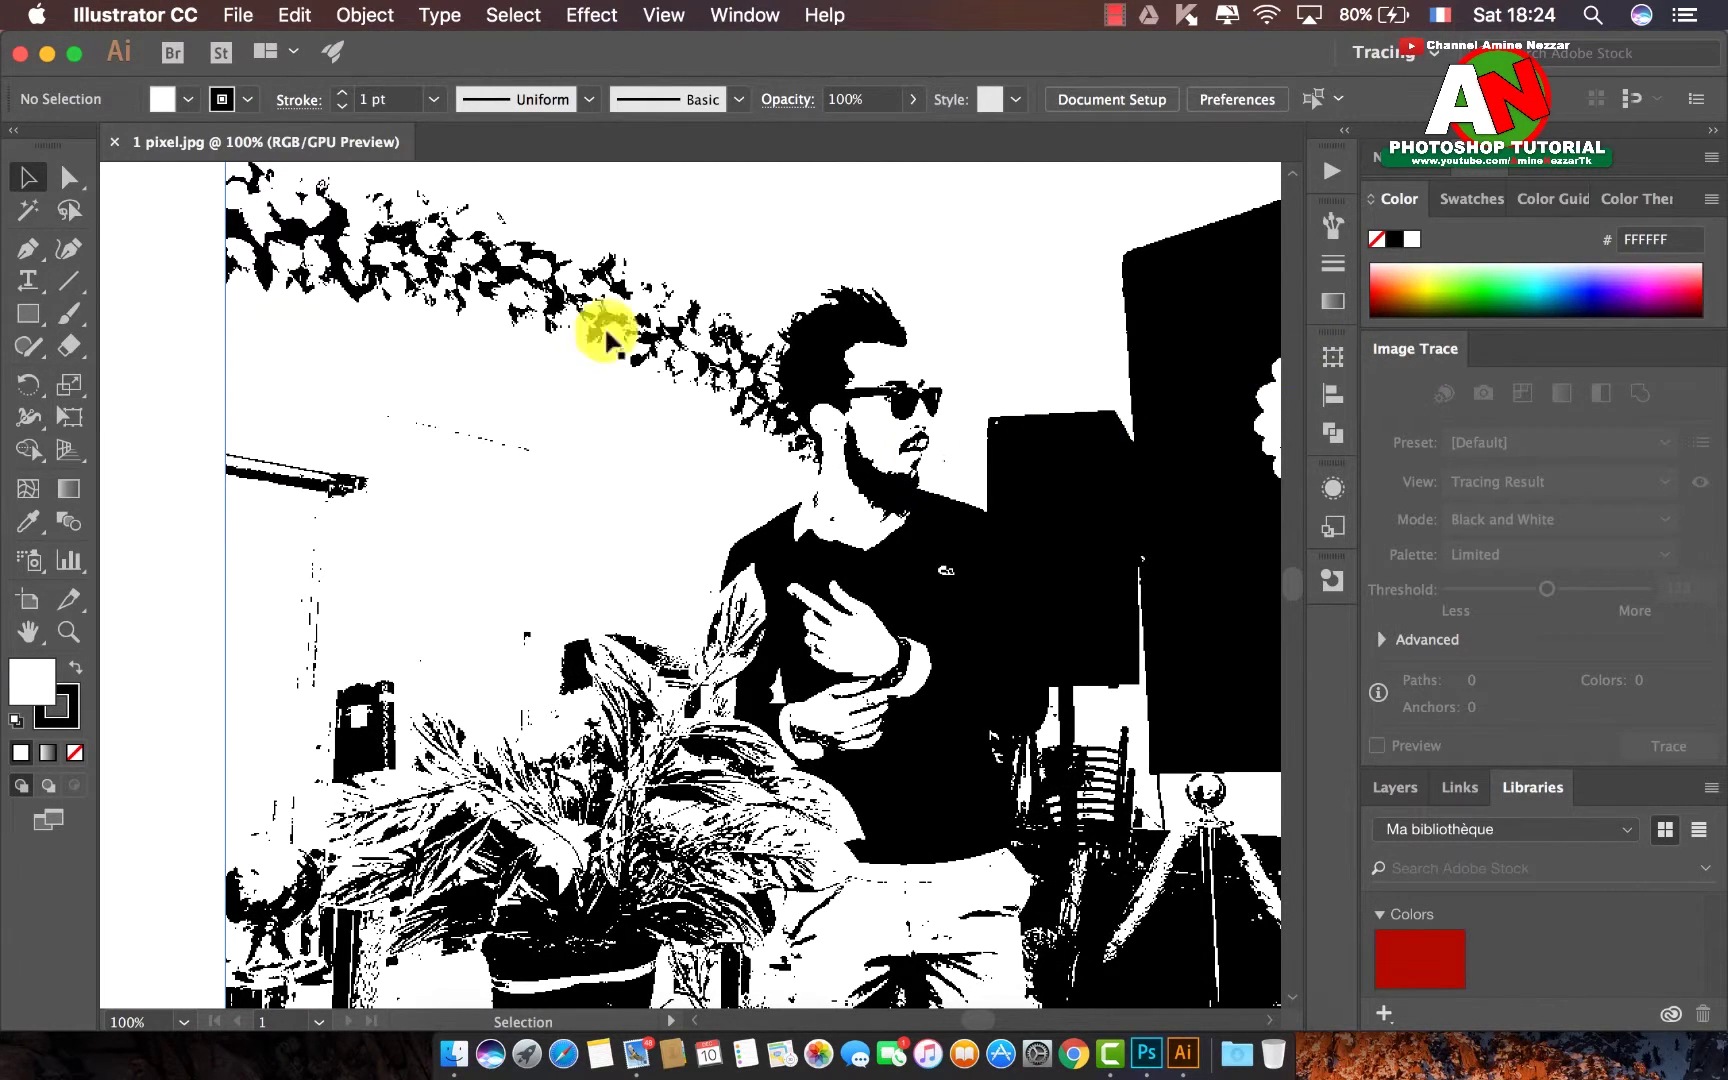
{"action": "left_click", "coordinate": [31, 171]}
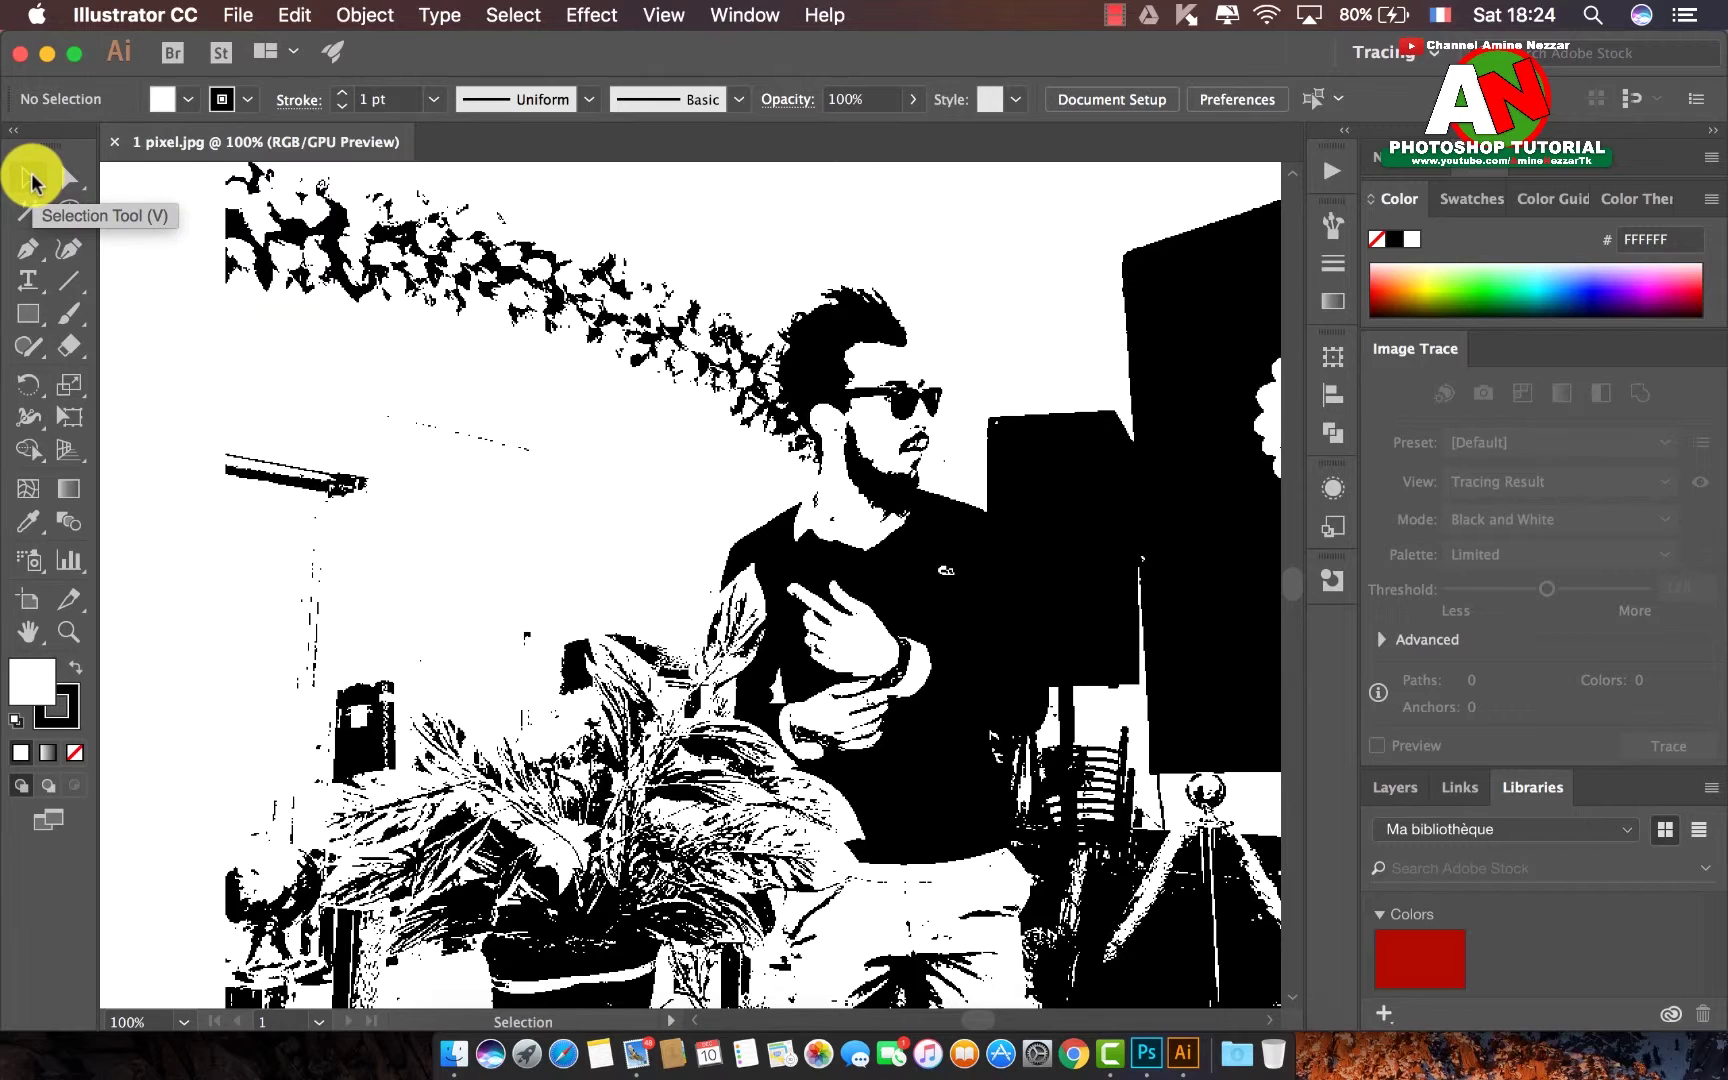
{"action": "left_click", "coordinate": [792, 376]}
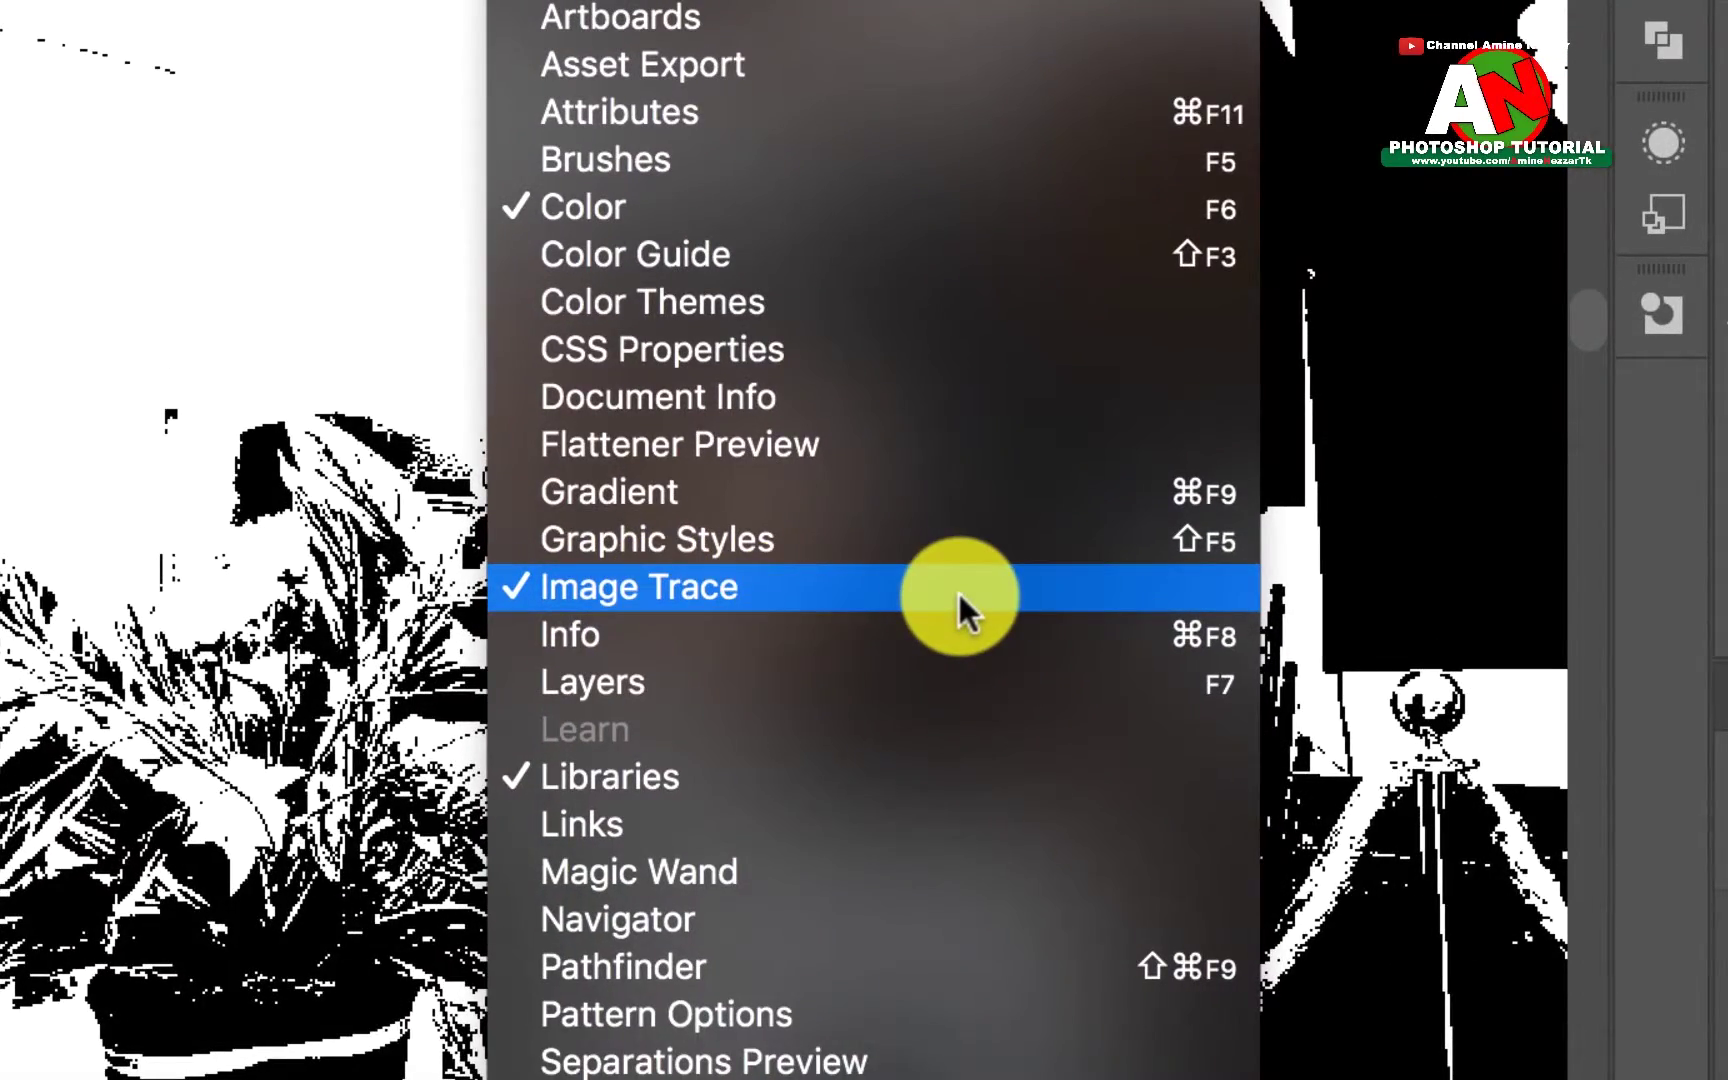
- Show the Image Trace panel from the Window menu, with Default preset and Black and White mode
{"action": "left_click", "coordinate": [959, 590]}
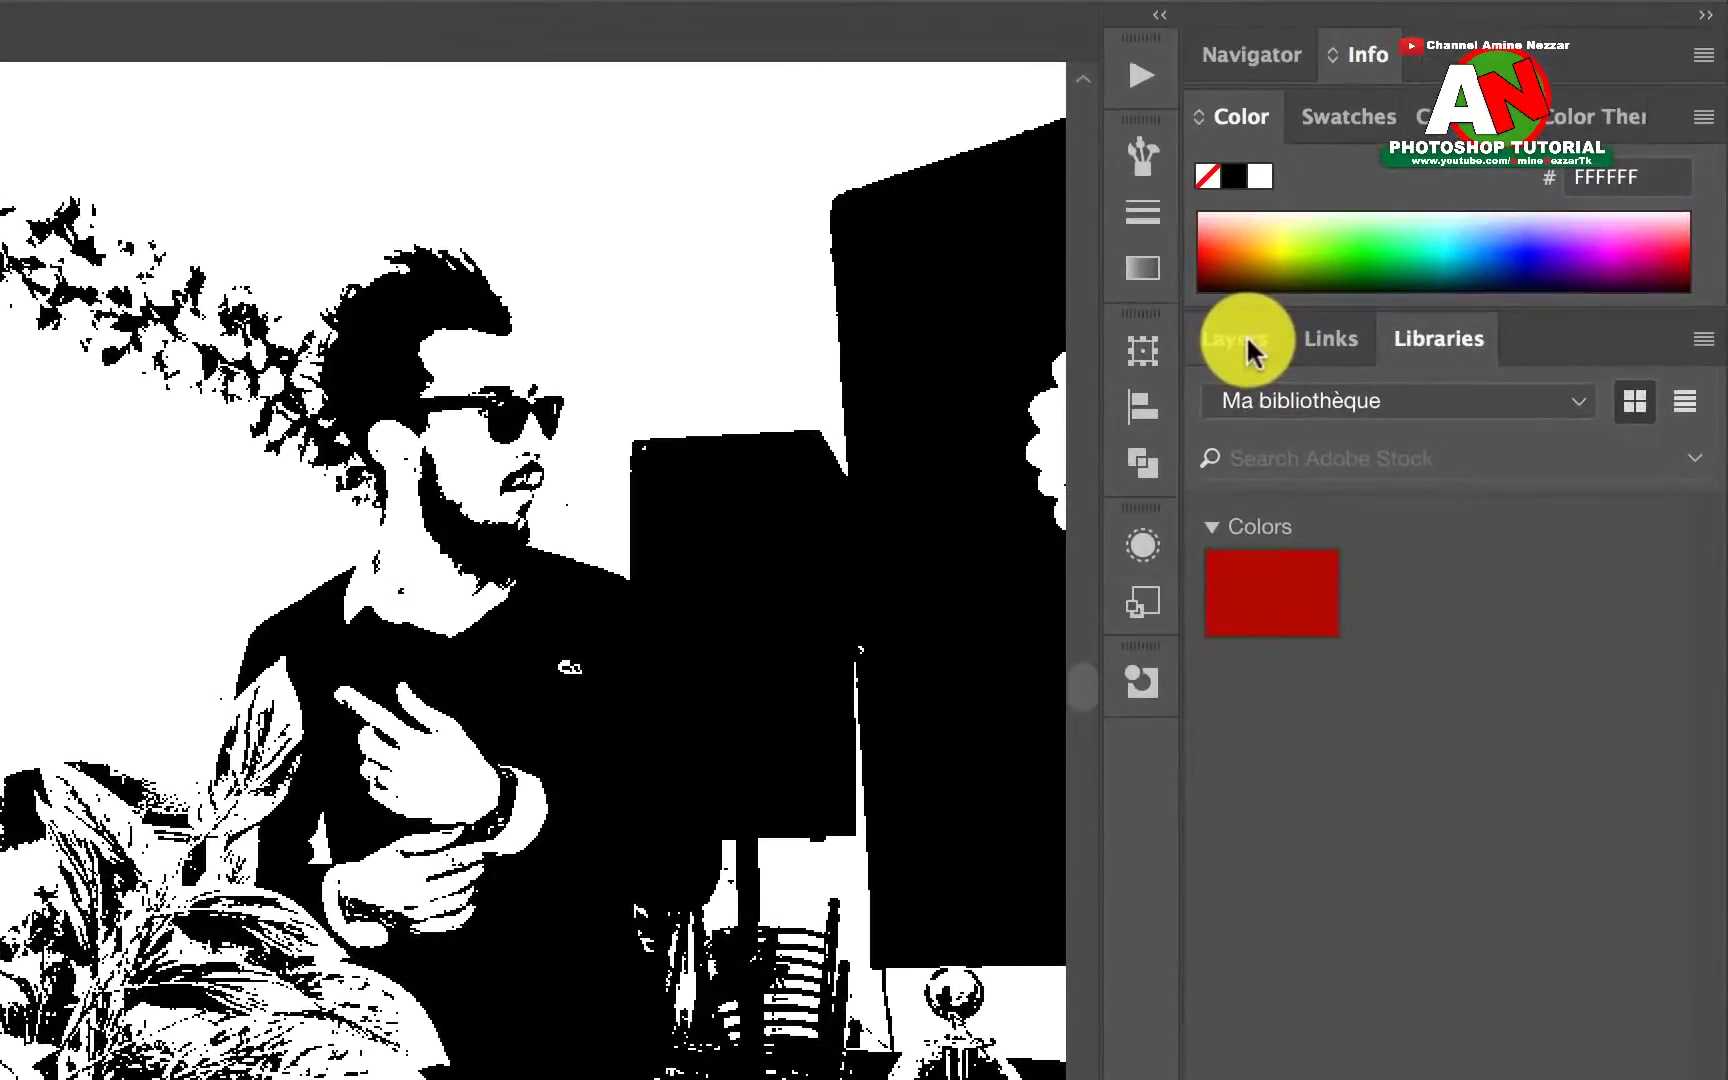
{"action": "left_click", "coordinate": [1247, 345]}
{"action": "left_click", "coordinate": [1415, 345]}
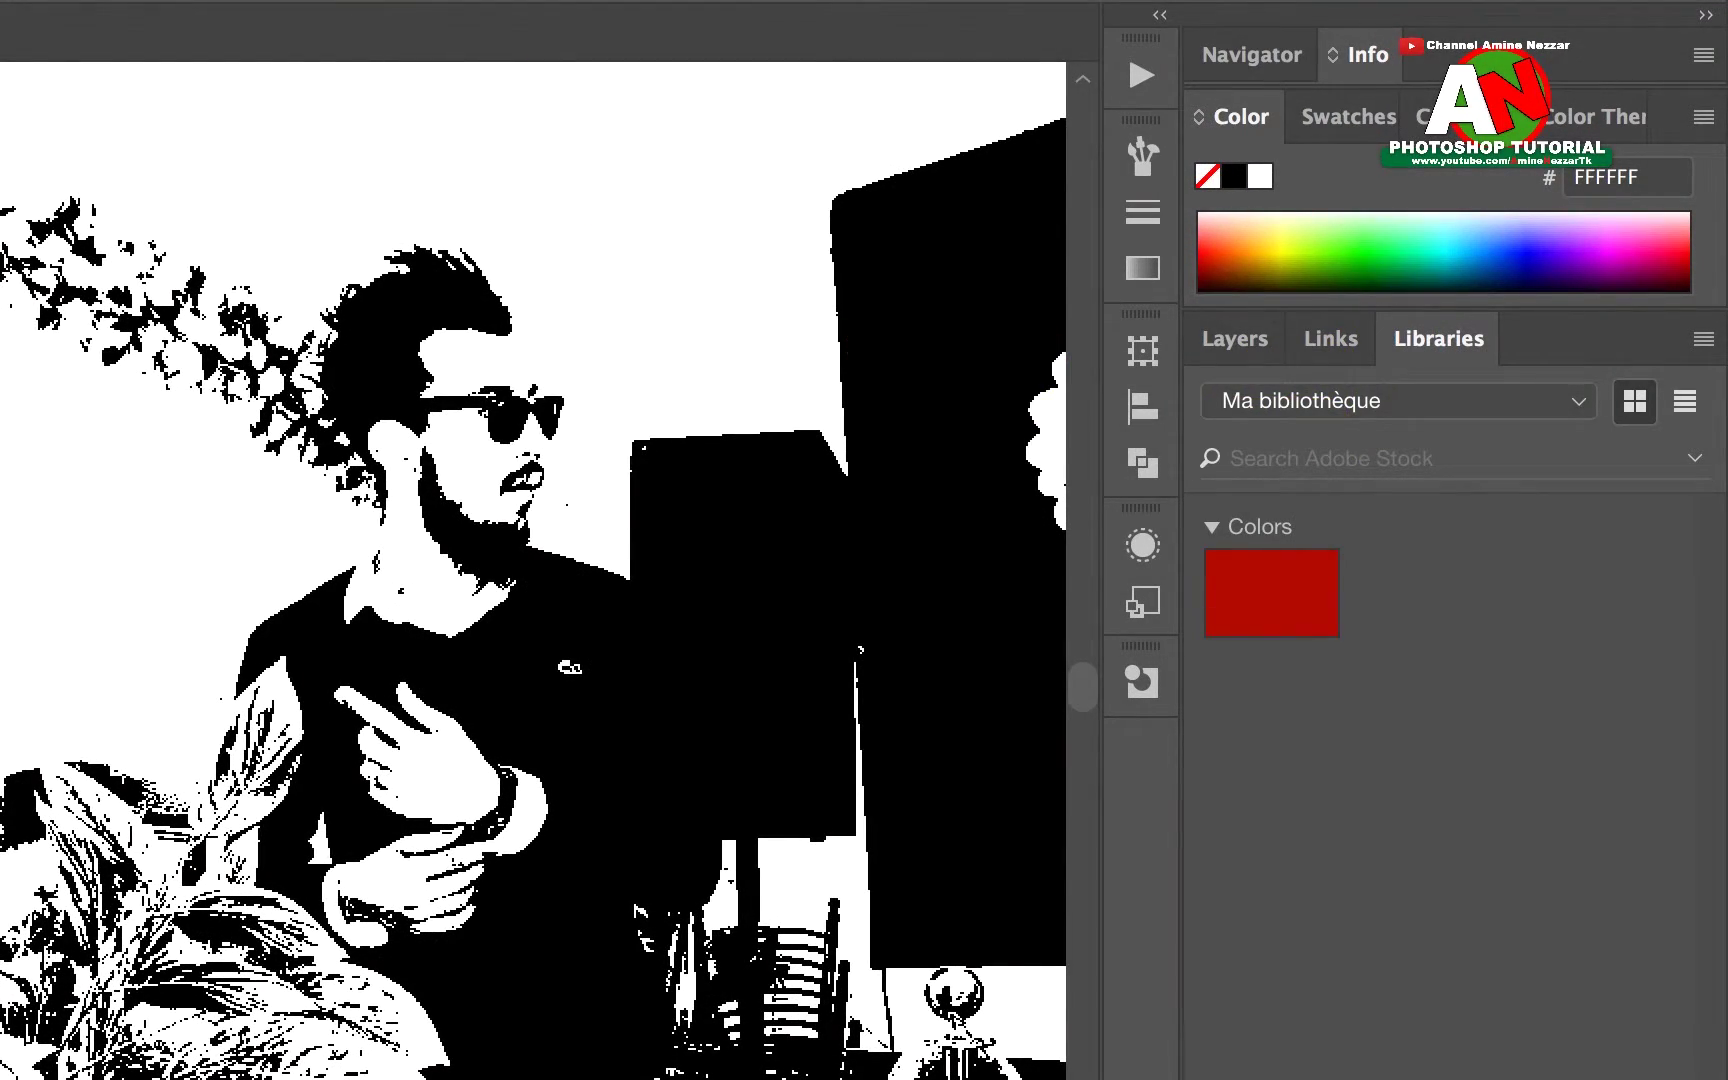
{"action": "left_click", "coordinate": [250, 2]}
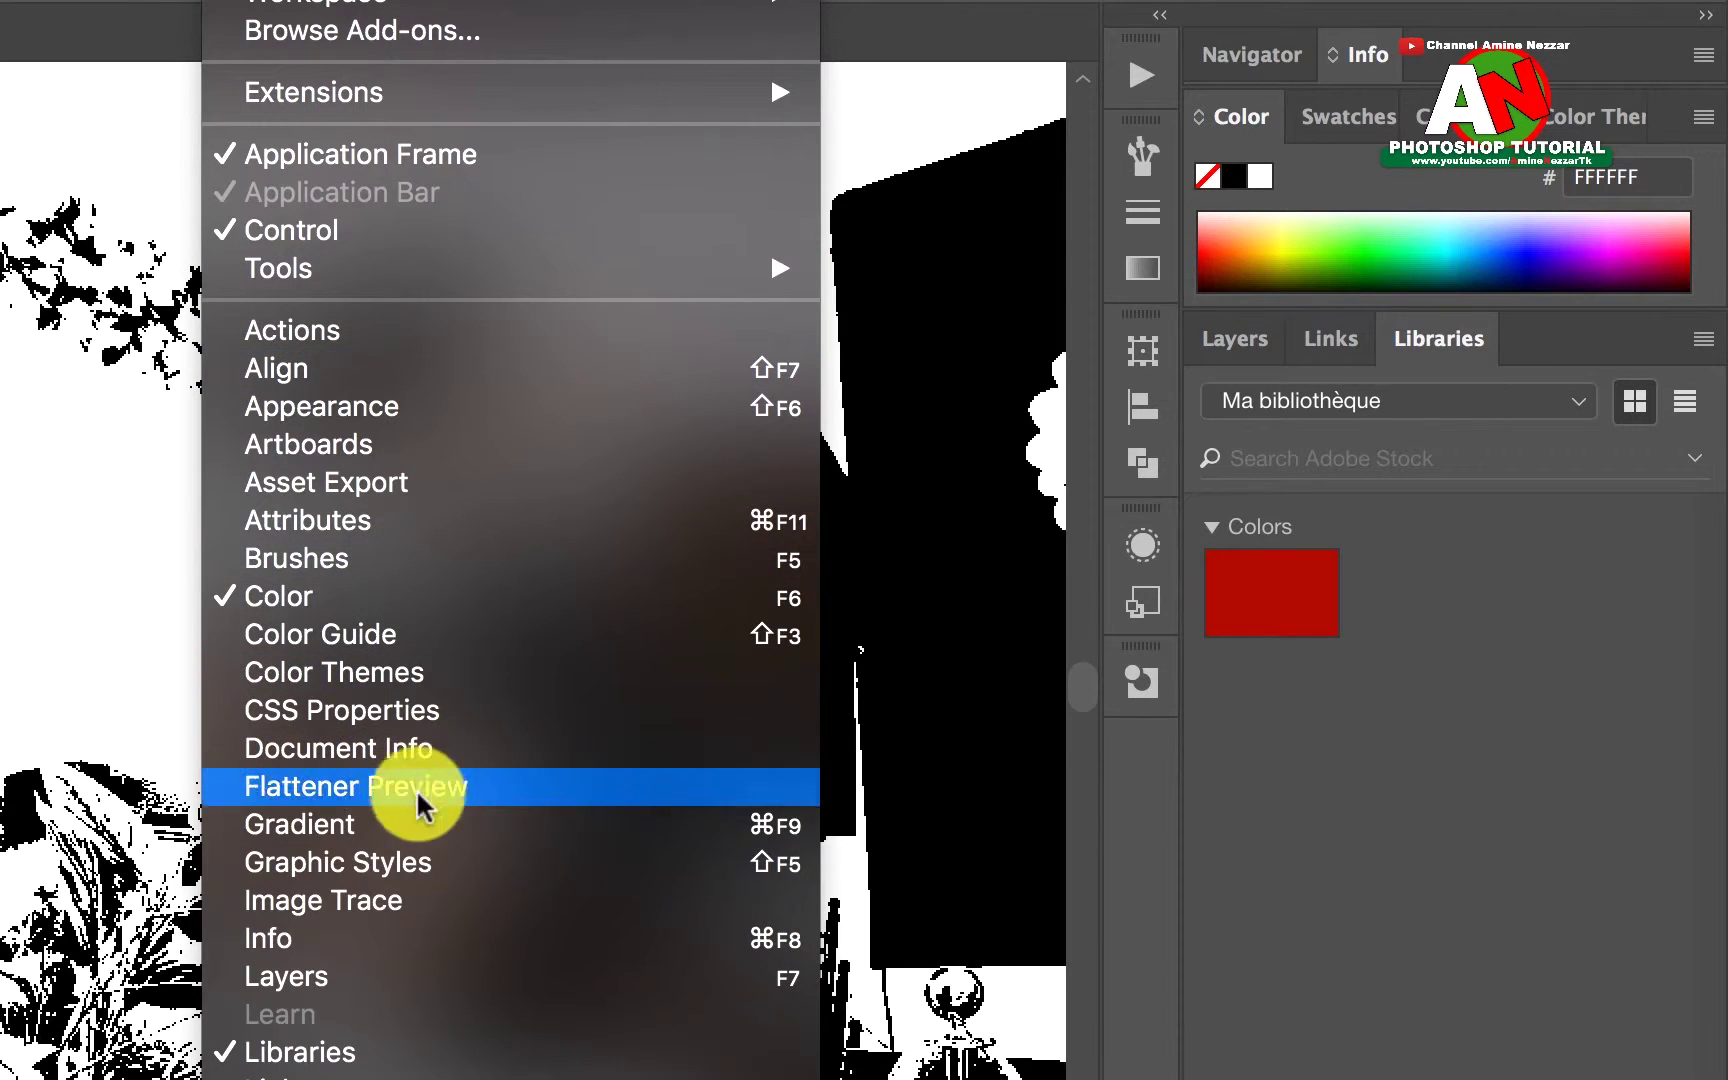
{"action": "left_click", "coordinate": [388, 900]}
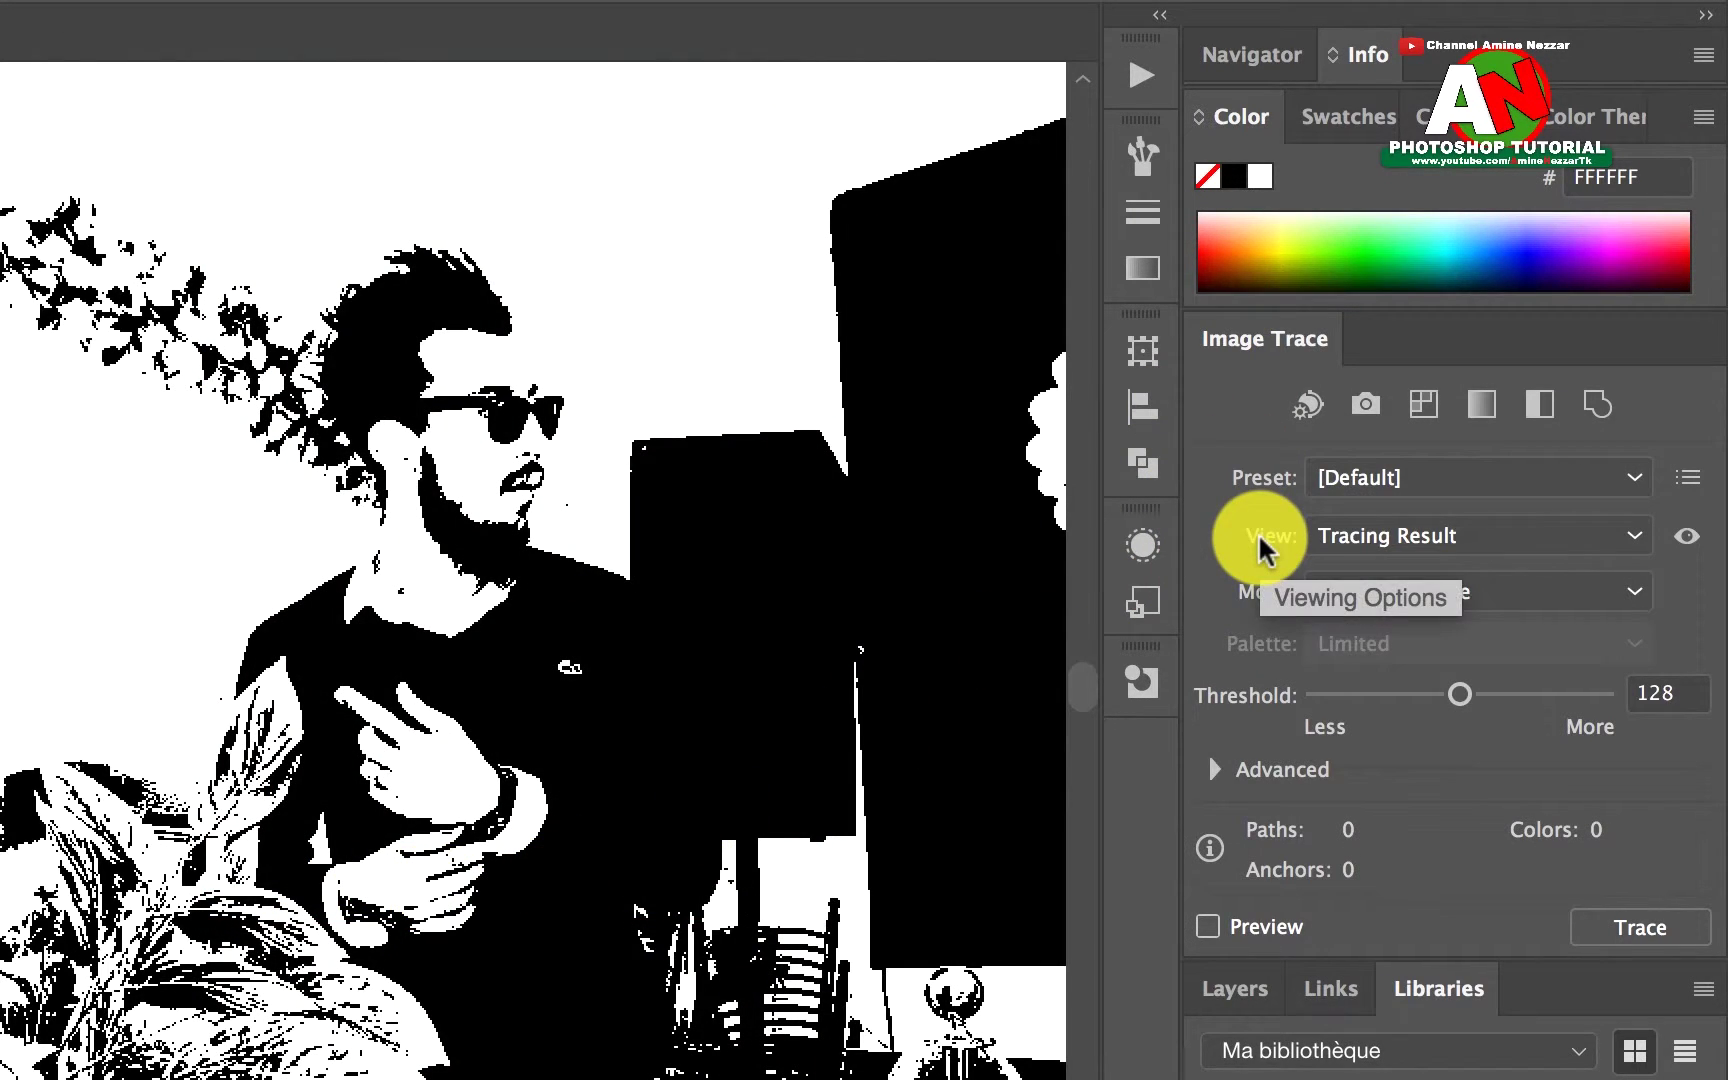
- Trace the photo with the High Fidelity Photo preset, giving 793 paths and 6635 anchors
{"action": "scroll", "coordinate": [584, 424], "scroll_direction": "up", "scroll_amount": 2}
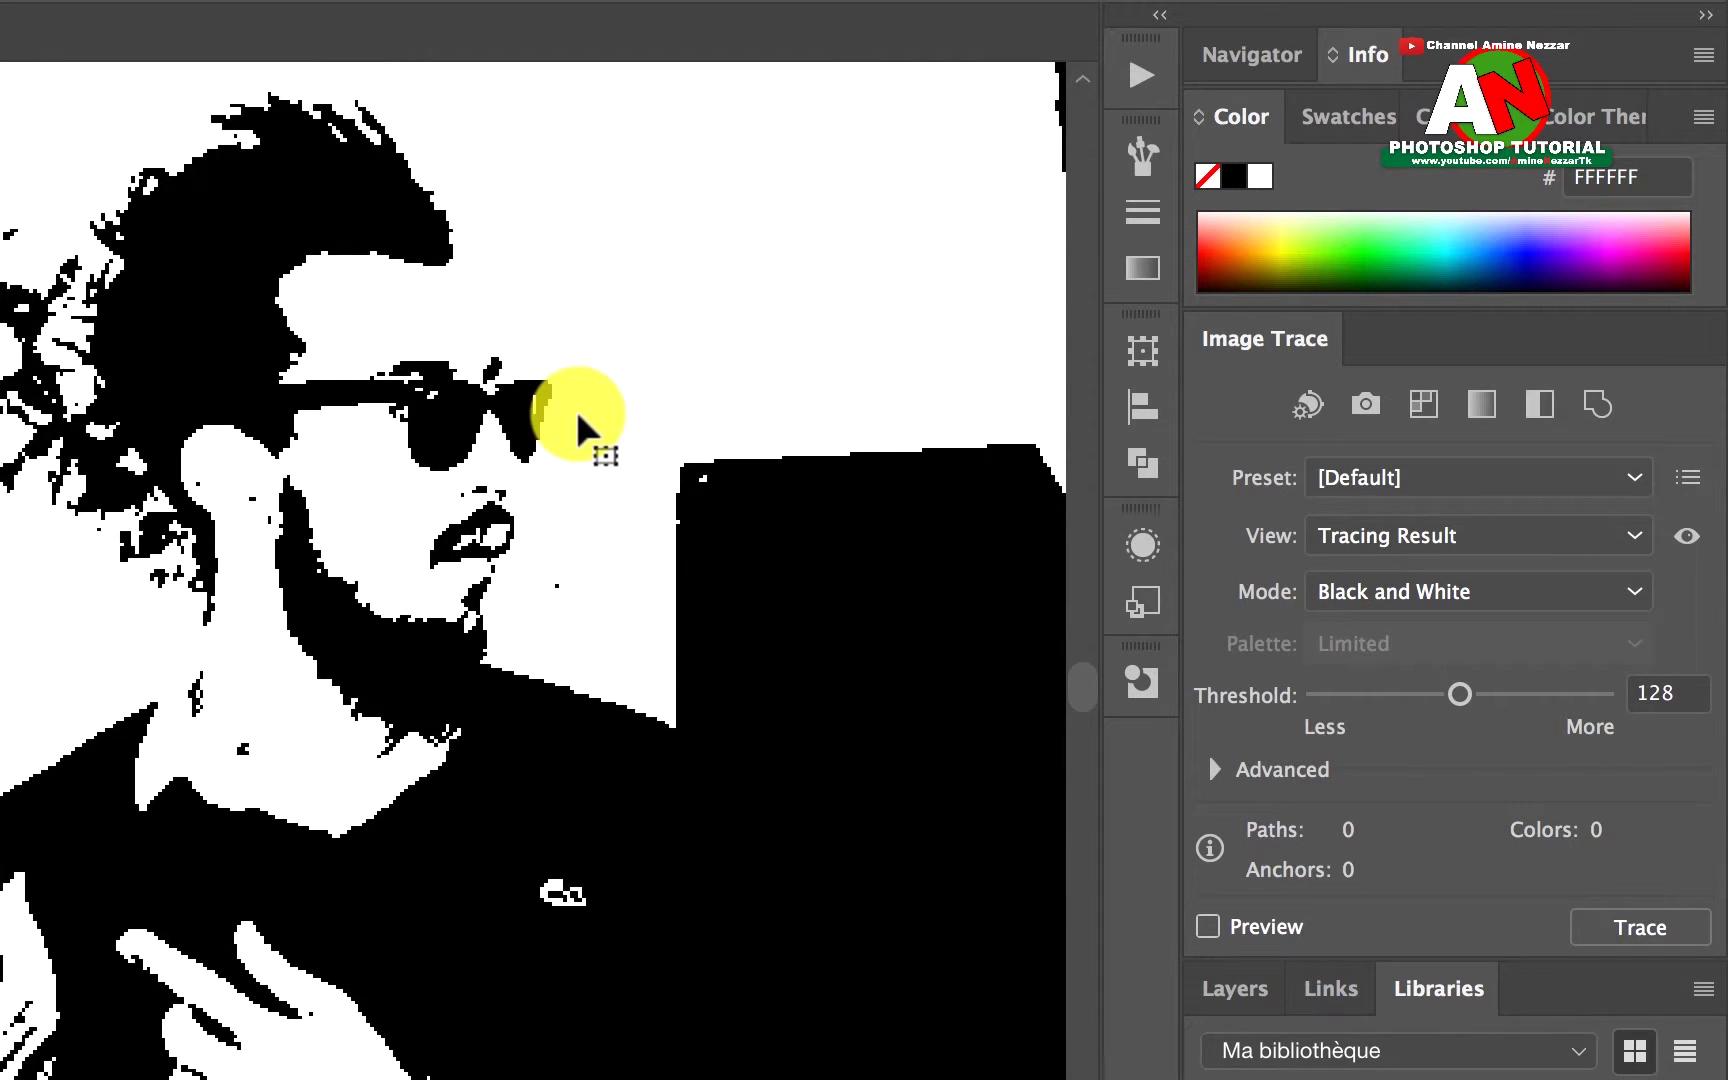
{"action": "scroll", "coordinate": [580, 418], "scroll_direction": "up", "scroll_amount": 2}
{"action": "scroll", "coordinate": [370, 270], "scroll_direction": "up", "scroll_amount": 1}
{"action": "scroll", "coordinate": [375, 275], "scroll_direction": "up", "scroll_amount": 1}
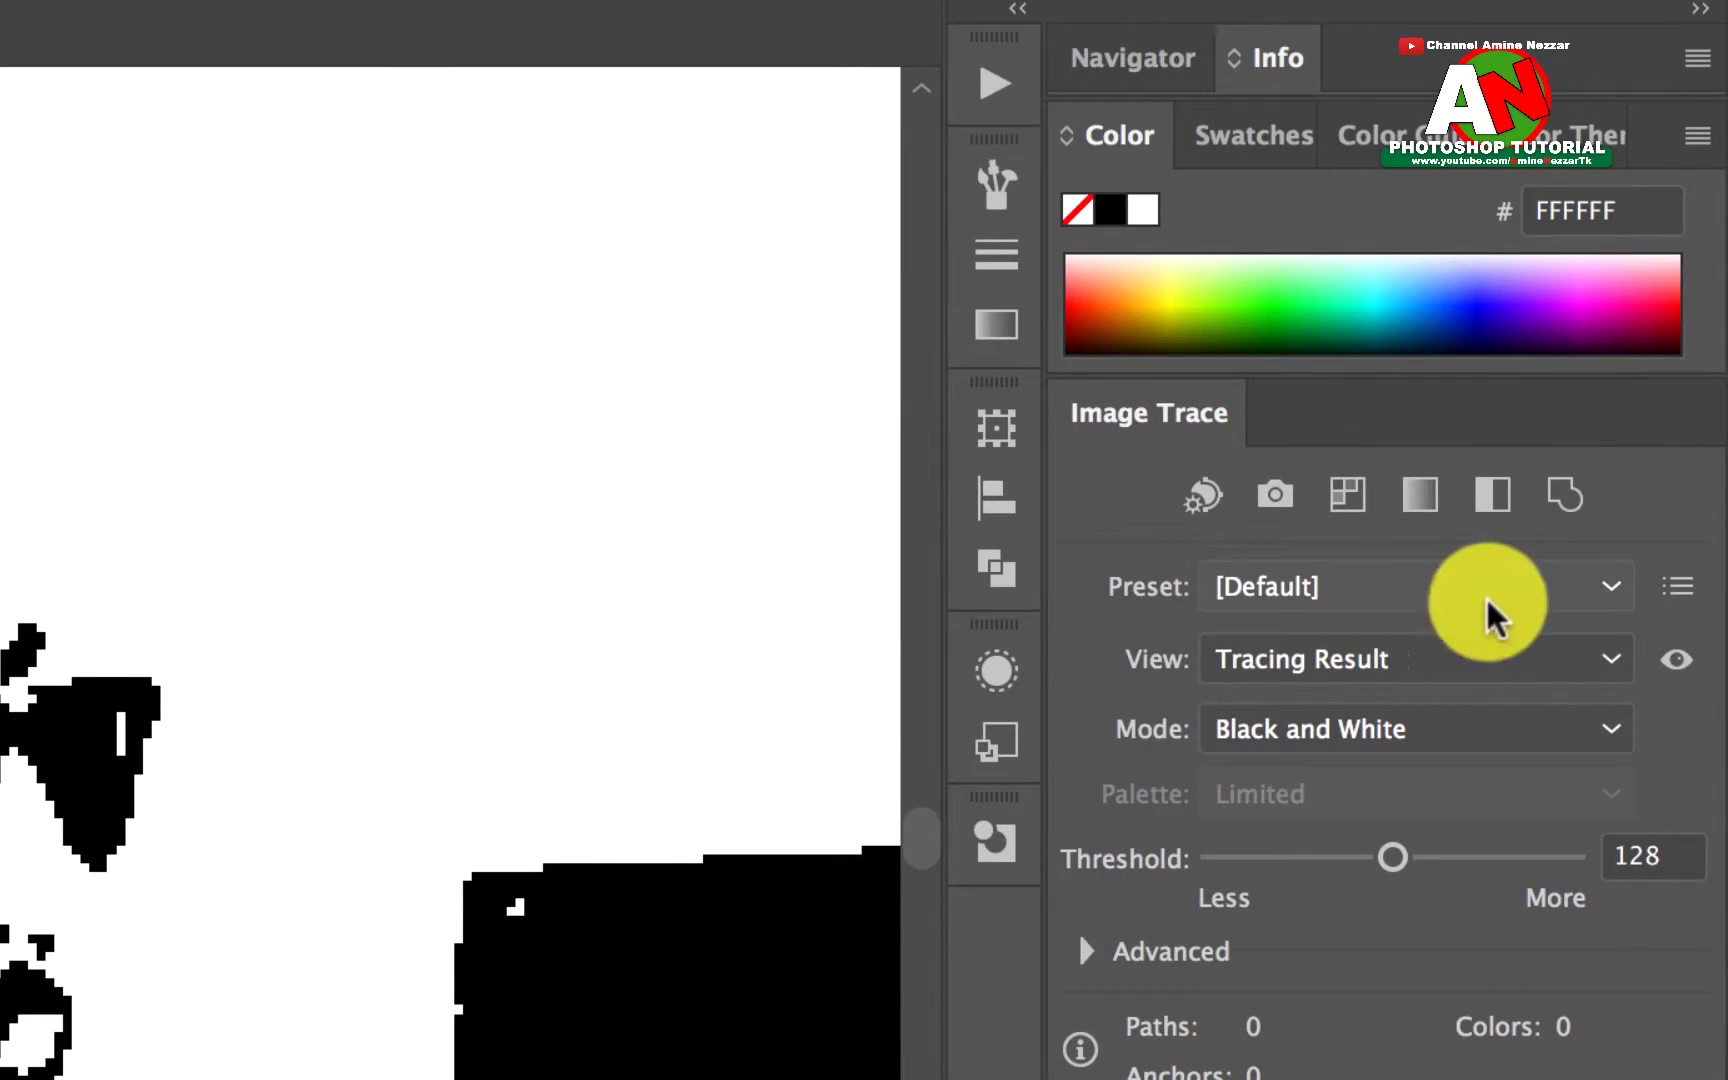
{"action": "left_click", "coordinate": [1606, 590]}
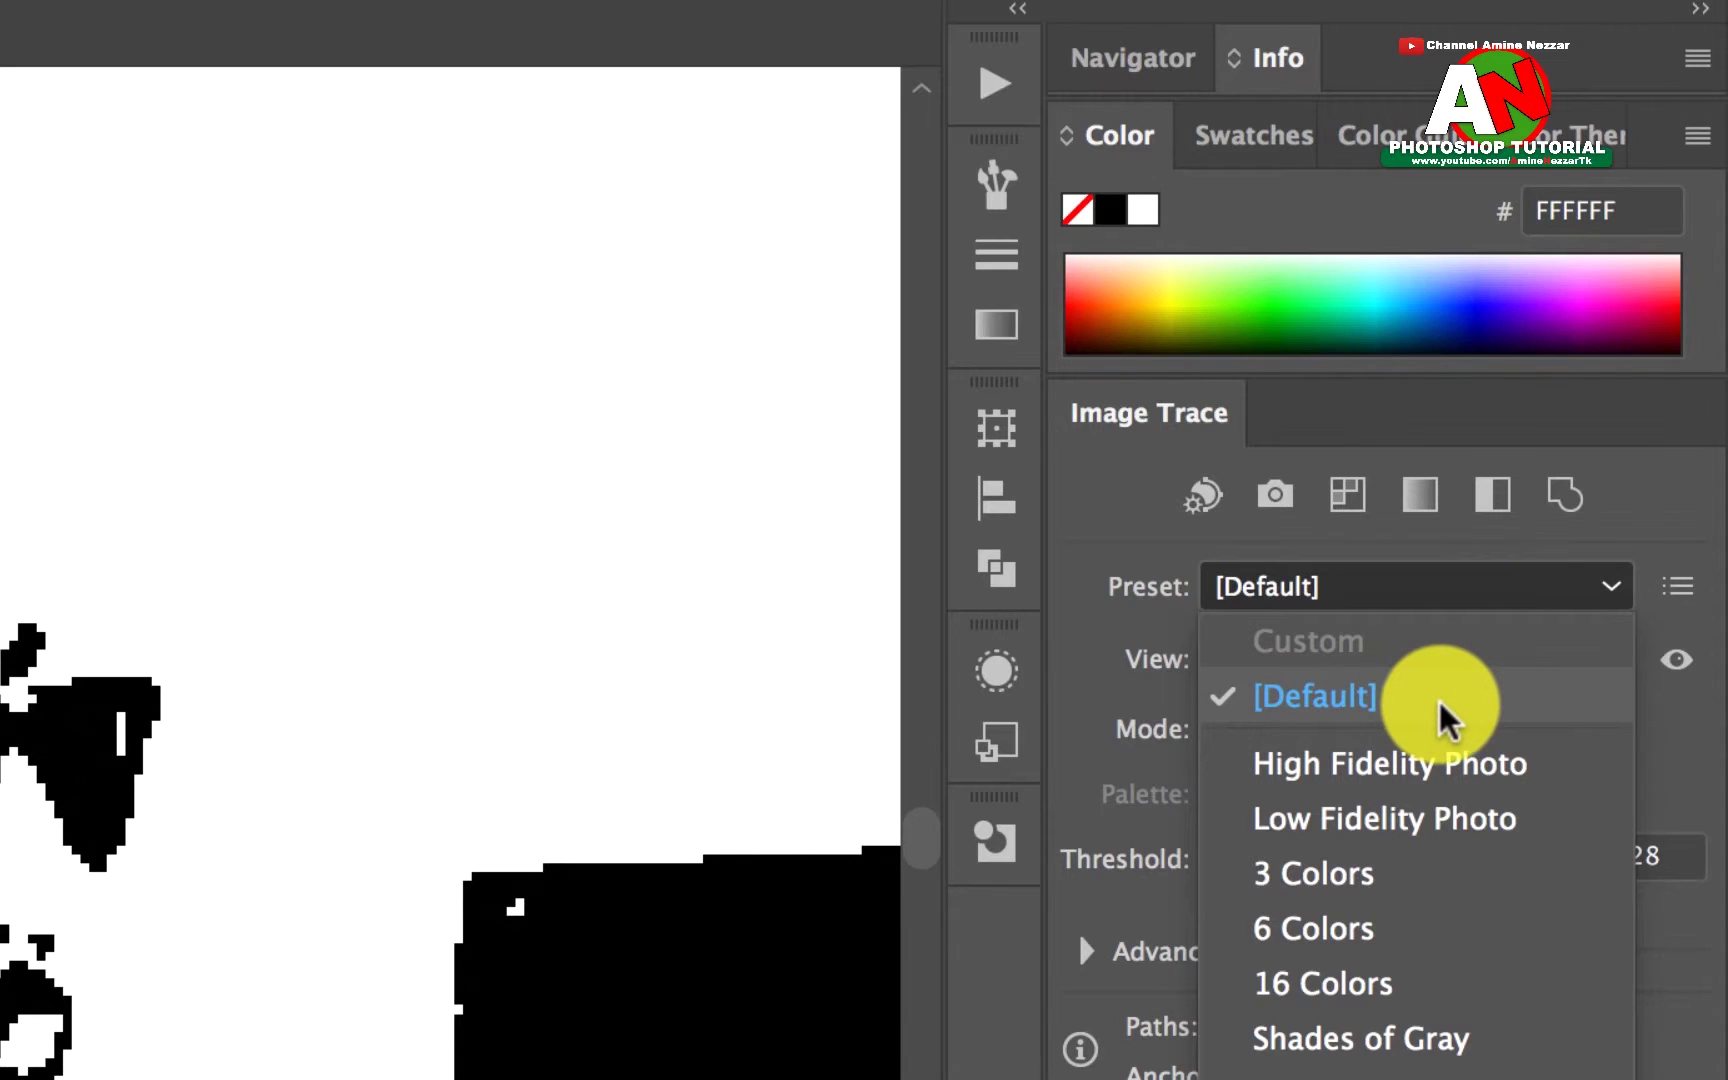
{"action": "left_click", "coordinate": [1564, 761]}
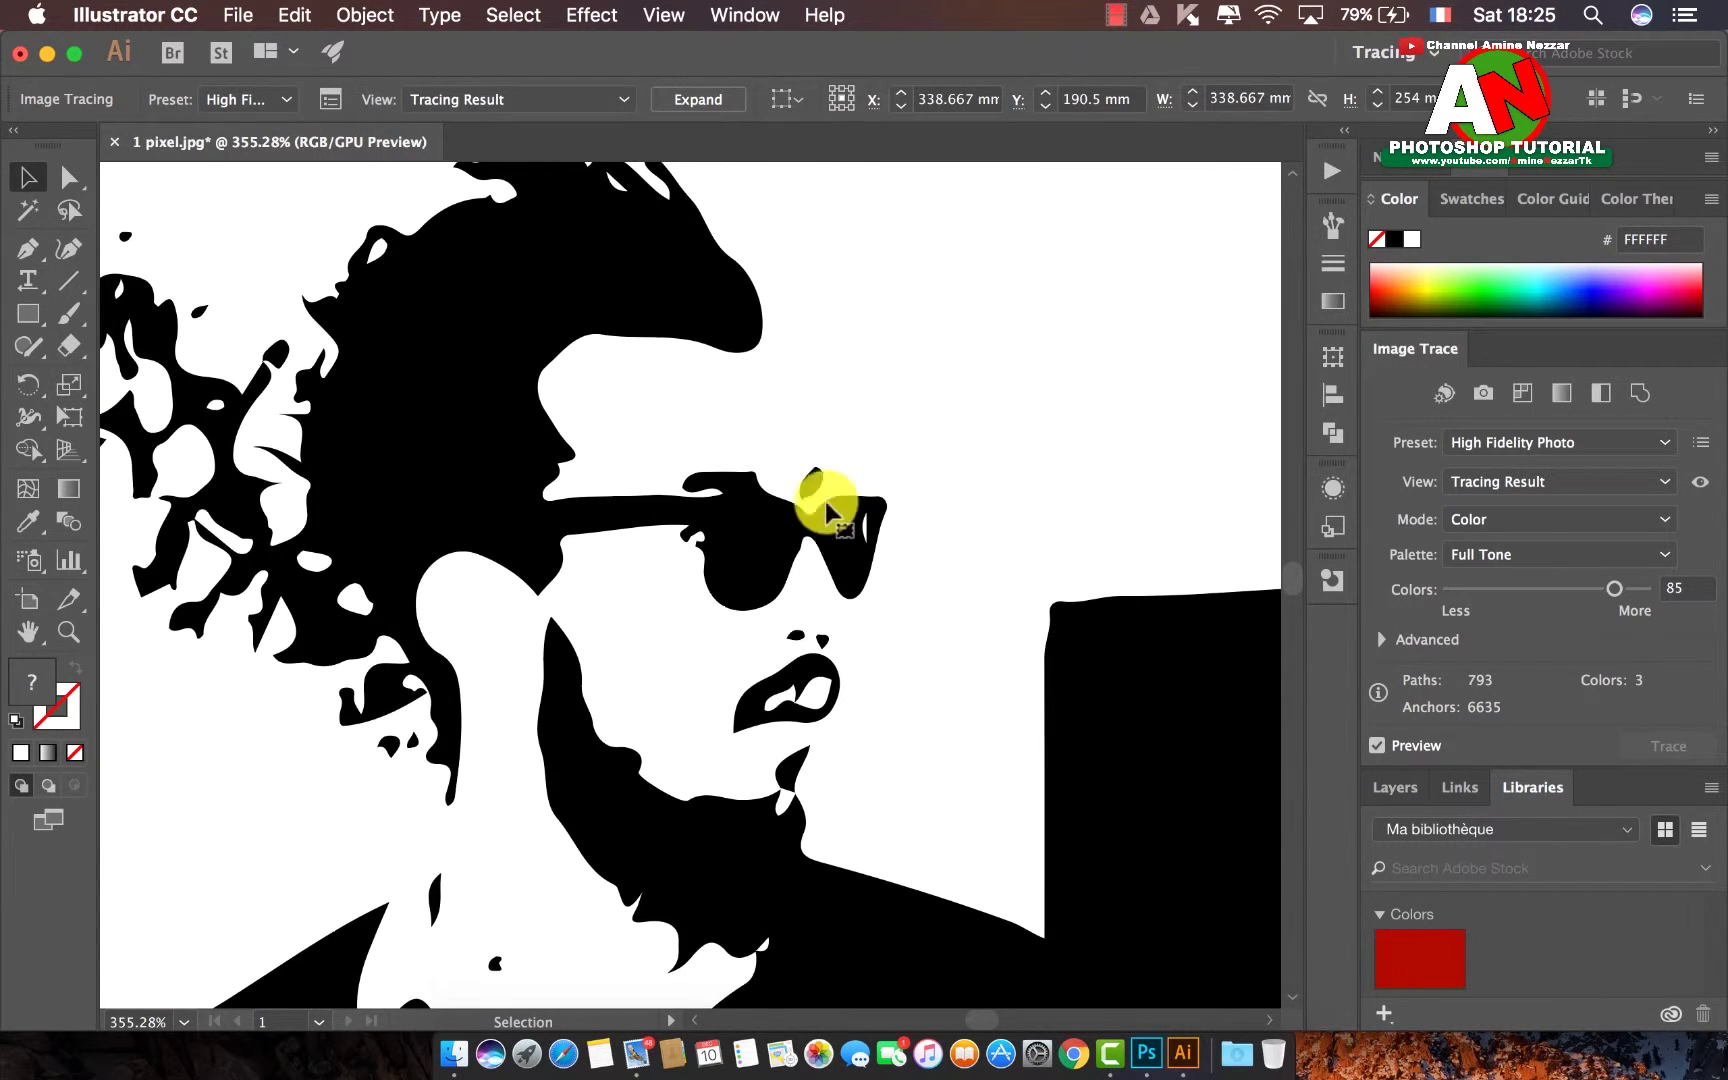
- Zoom around the traced face to check its smooth edges, then zoom out to about 92%
{"action": "scroll", "coordinate": [733, 490], "scroll_direction": "up", "scroll_amount": 3}
{"action": "scroll", "coordinate": [733, 490], "scroll_direction": "up", "scroll_amount": 1}
{"action": "scroll", "coordinate": [733, 490], "scroll_direction": "down", "scroll_amount": 2}
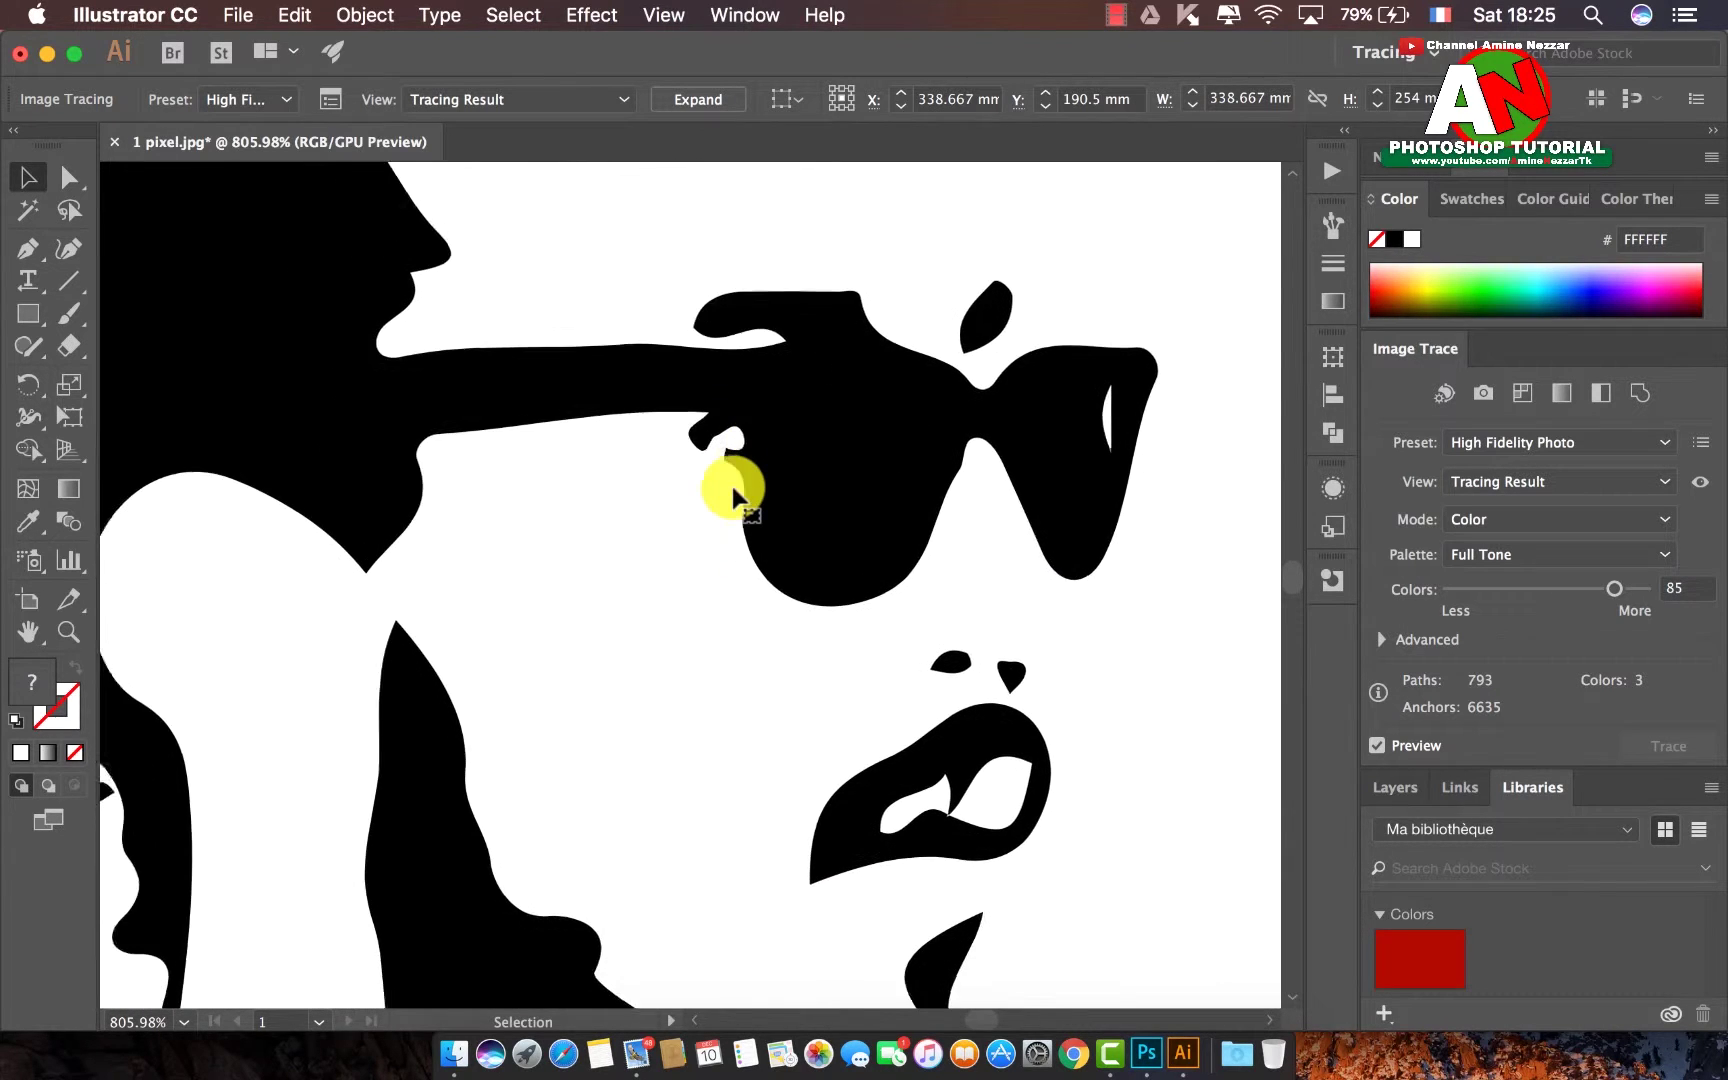
{"action": "scroll", "coordinate": [733, 490], "scroll_direction": "down", "scroll_amount": 3}
{"action": "scroll", "coordinate": [733, 490], "scroll_direction": "down", "scroll_amount": 3}
{"action": "scroll", "coordinate": [733, 490], "scroll_direction": "down", "scroll_amount": 3}
{"action": "scroll", "coordinate": [733, 490], "scroll_direction": "down", "scroll_amount": 1}
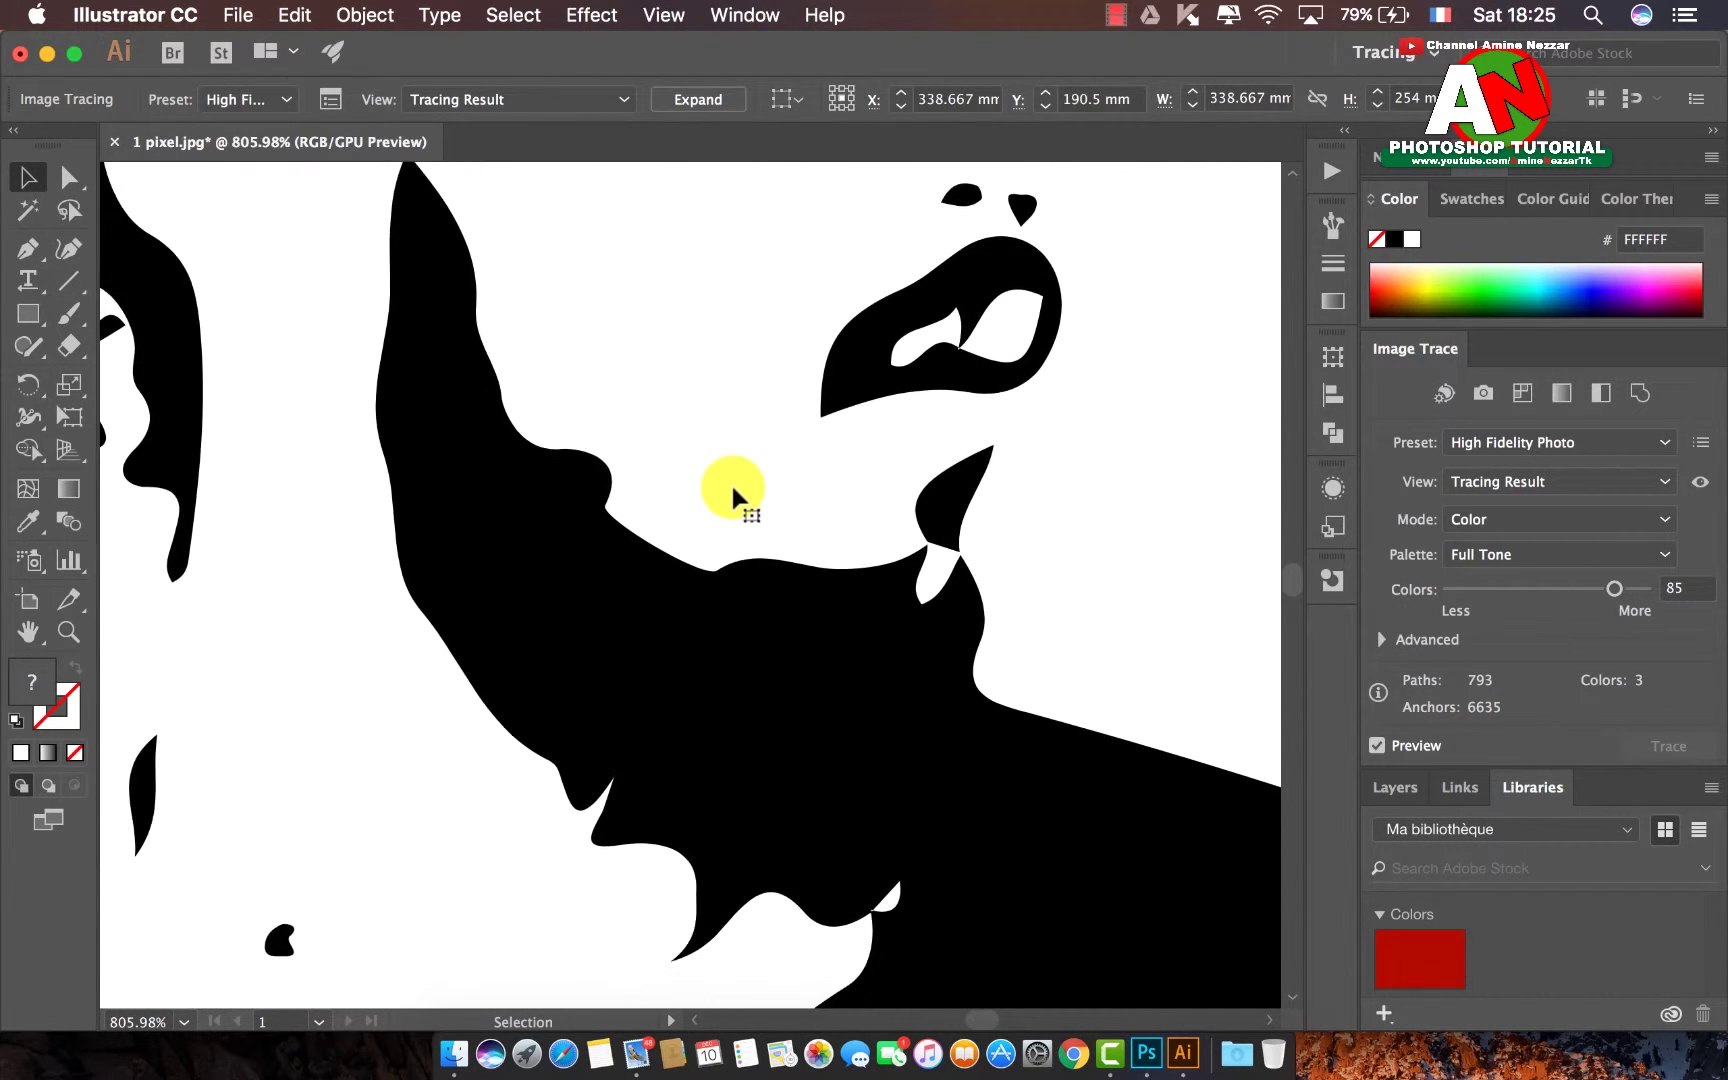
{"action": "scroll", "coordinate": [733, 490], "scroll_direction": "up", "scroll_amount": 2}
{"action": "scroll", "coordinate": [733, 490], "scroll_direction": "up", "scroll_amount": 1}
{"action": "scroll", "coordinate": [733, 490], "scroll_direction": "down", "scroll_amount": 3}
{"action": "scroll", "coordinate": [733, 490], "scroll_direction": "down", "scroll_amount": 3}
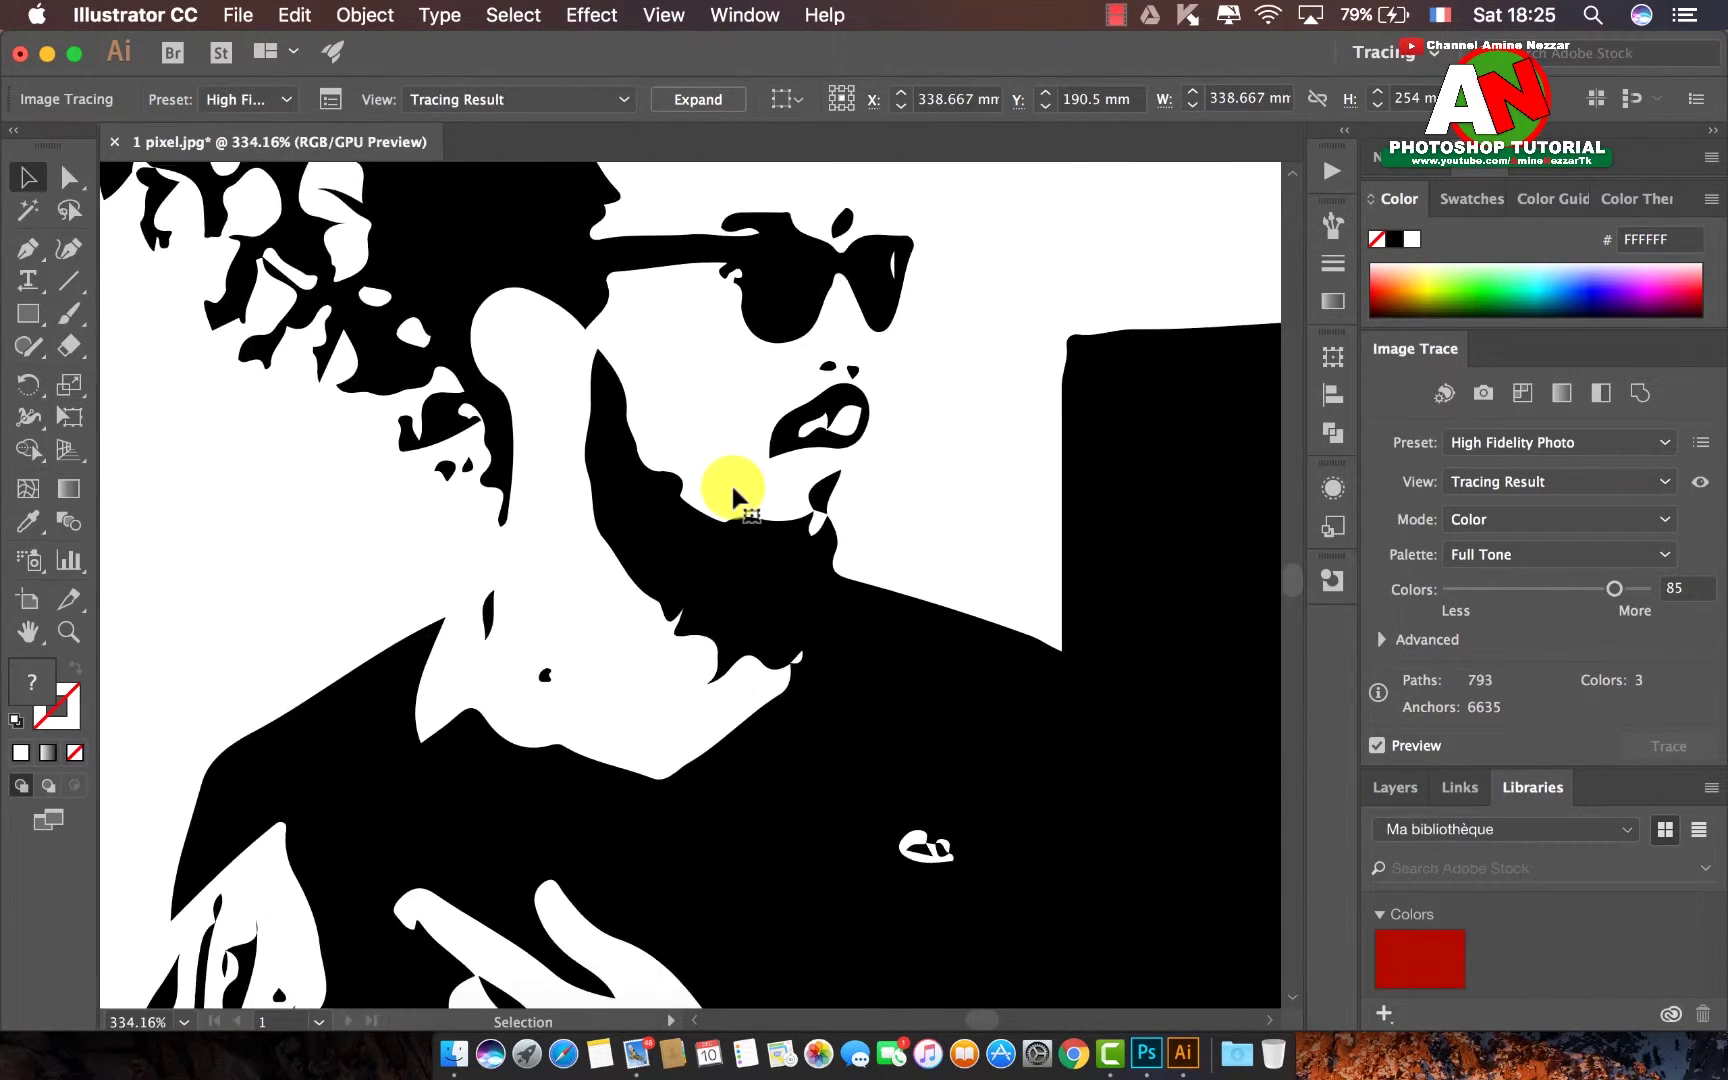
{"action": "scroll", "coordinate": [733, 490], "scroll_direction": "up", "scroll_amount": 2}
{"action": "scroll", "coordinate": [733, 490], "scroll_direction": "up", "scroll_amount": 1}
{"action": "scroll", "coordinate": [733, 490], "scroll_direction": "up", "scroll_amount": 2}
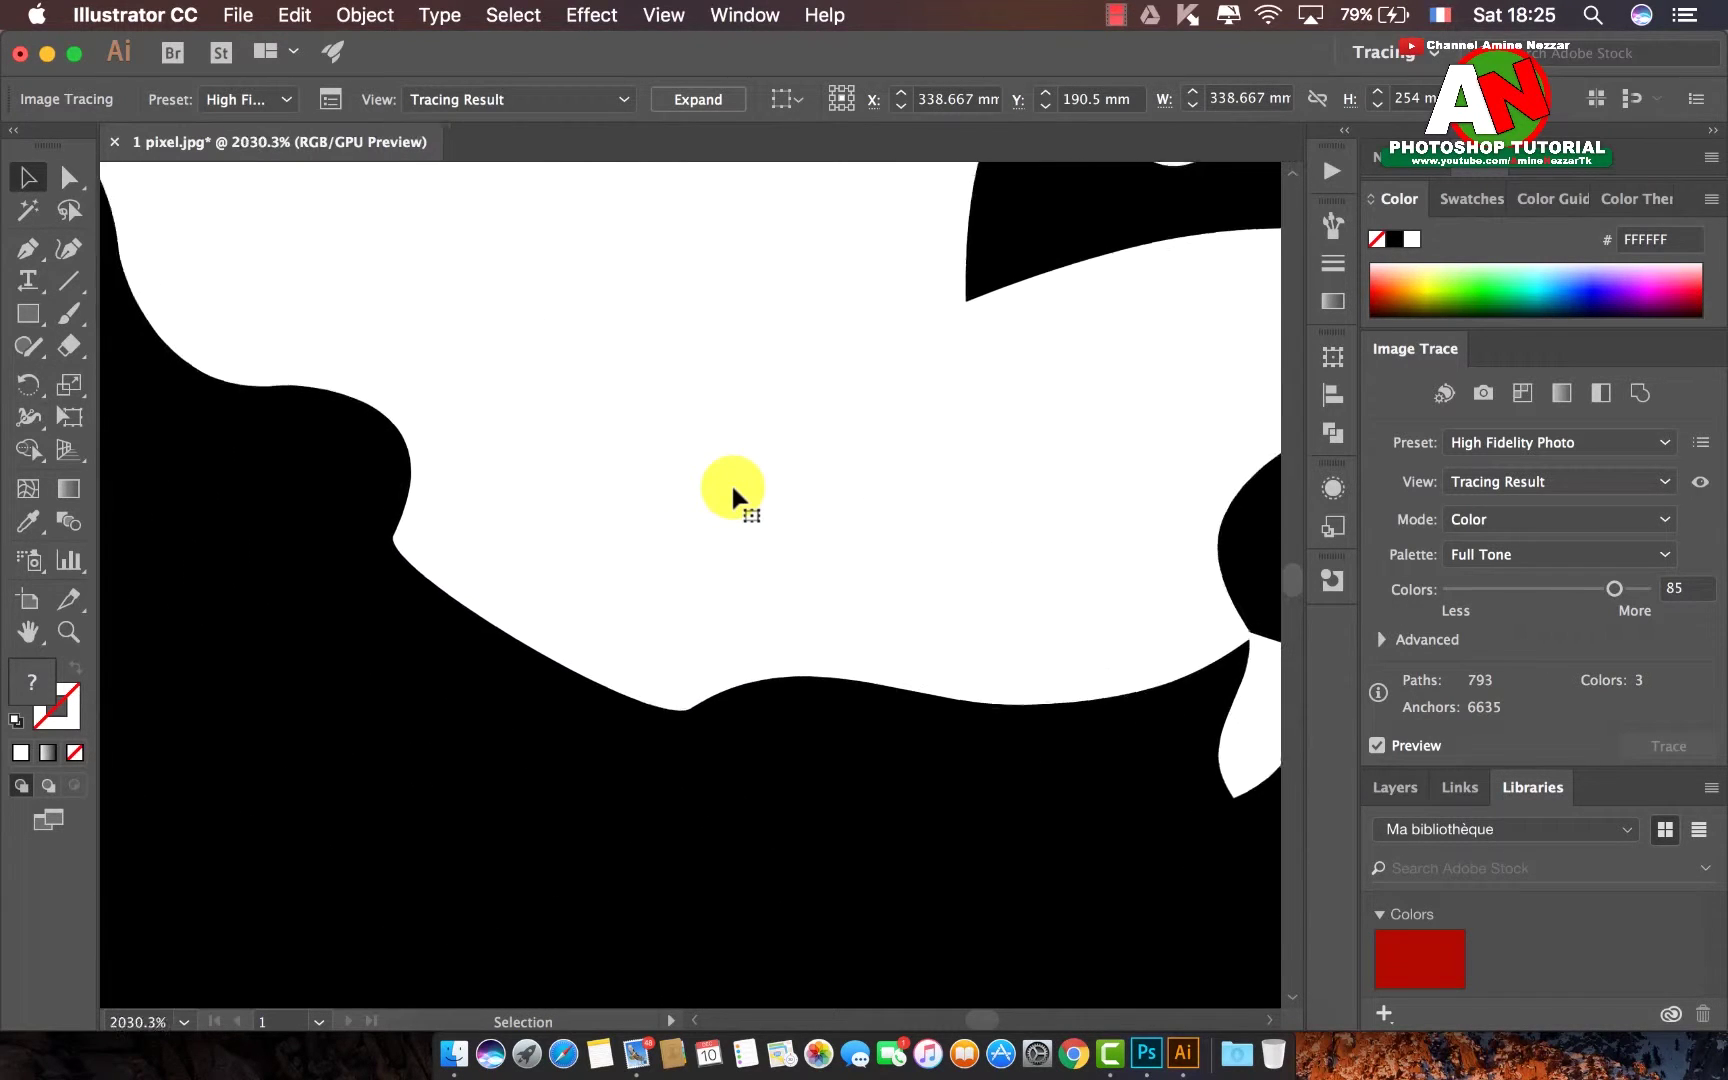
{"action": "scroll", "coordinate": [733, 490], "scroll_direction": "down", "scroll_amount": 2}
{"action": "scroll", "coordinate": [733, 490], "scroll_direction": "down", "scroll_amount": 2}
{"action": "scroll", "coordinate": [733, 490], "scroll_direction": "down", "scroll_amount": 2}
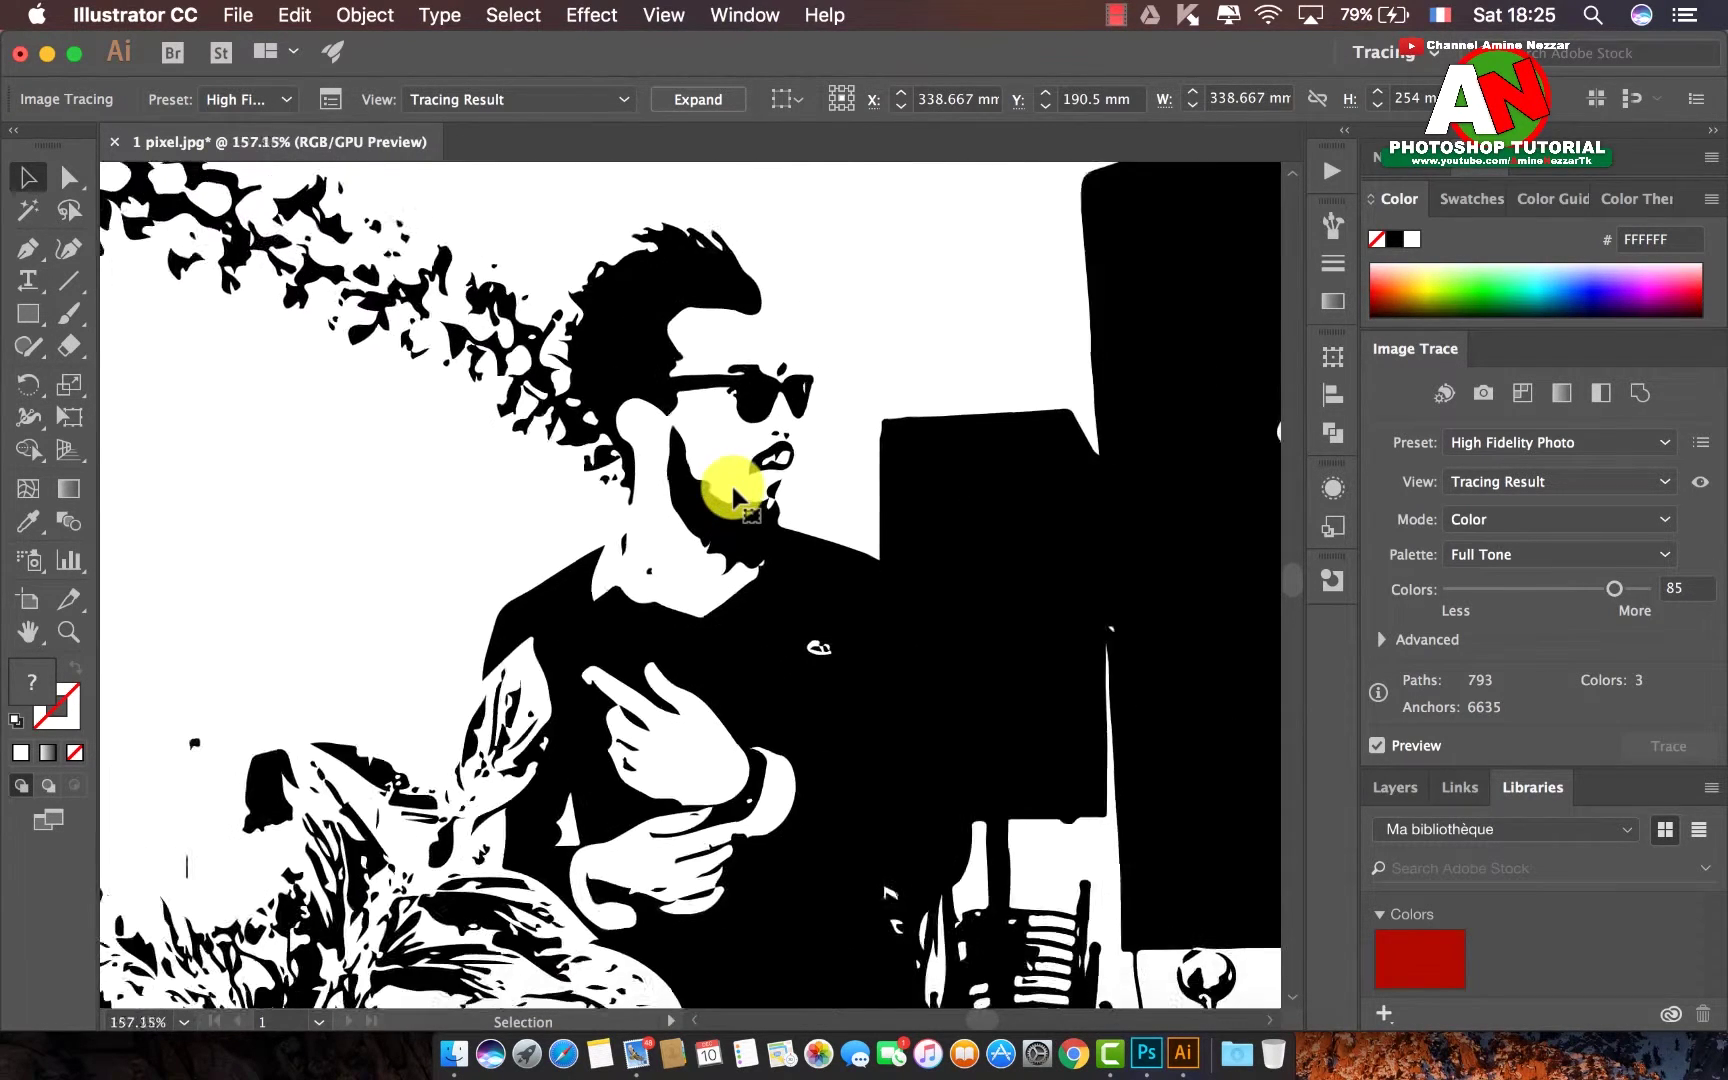
{"action": "scroll", "coordinate": [733, 490], "scroll_direction": "down", "scroll_amount": 2}
{"action": "scroll", "coordinate": [733, 490], "scroll_direction": "up", "scroll_amount": 2}
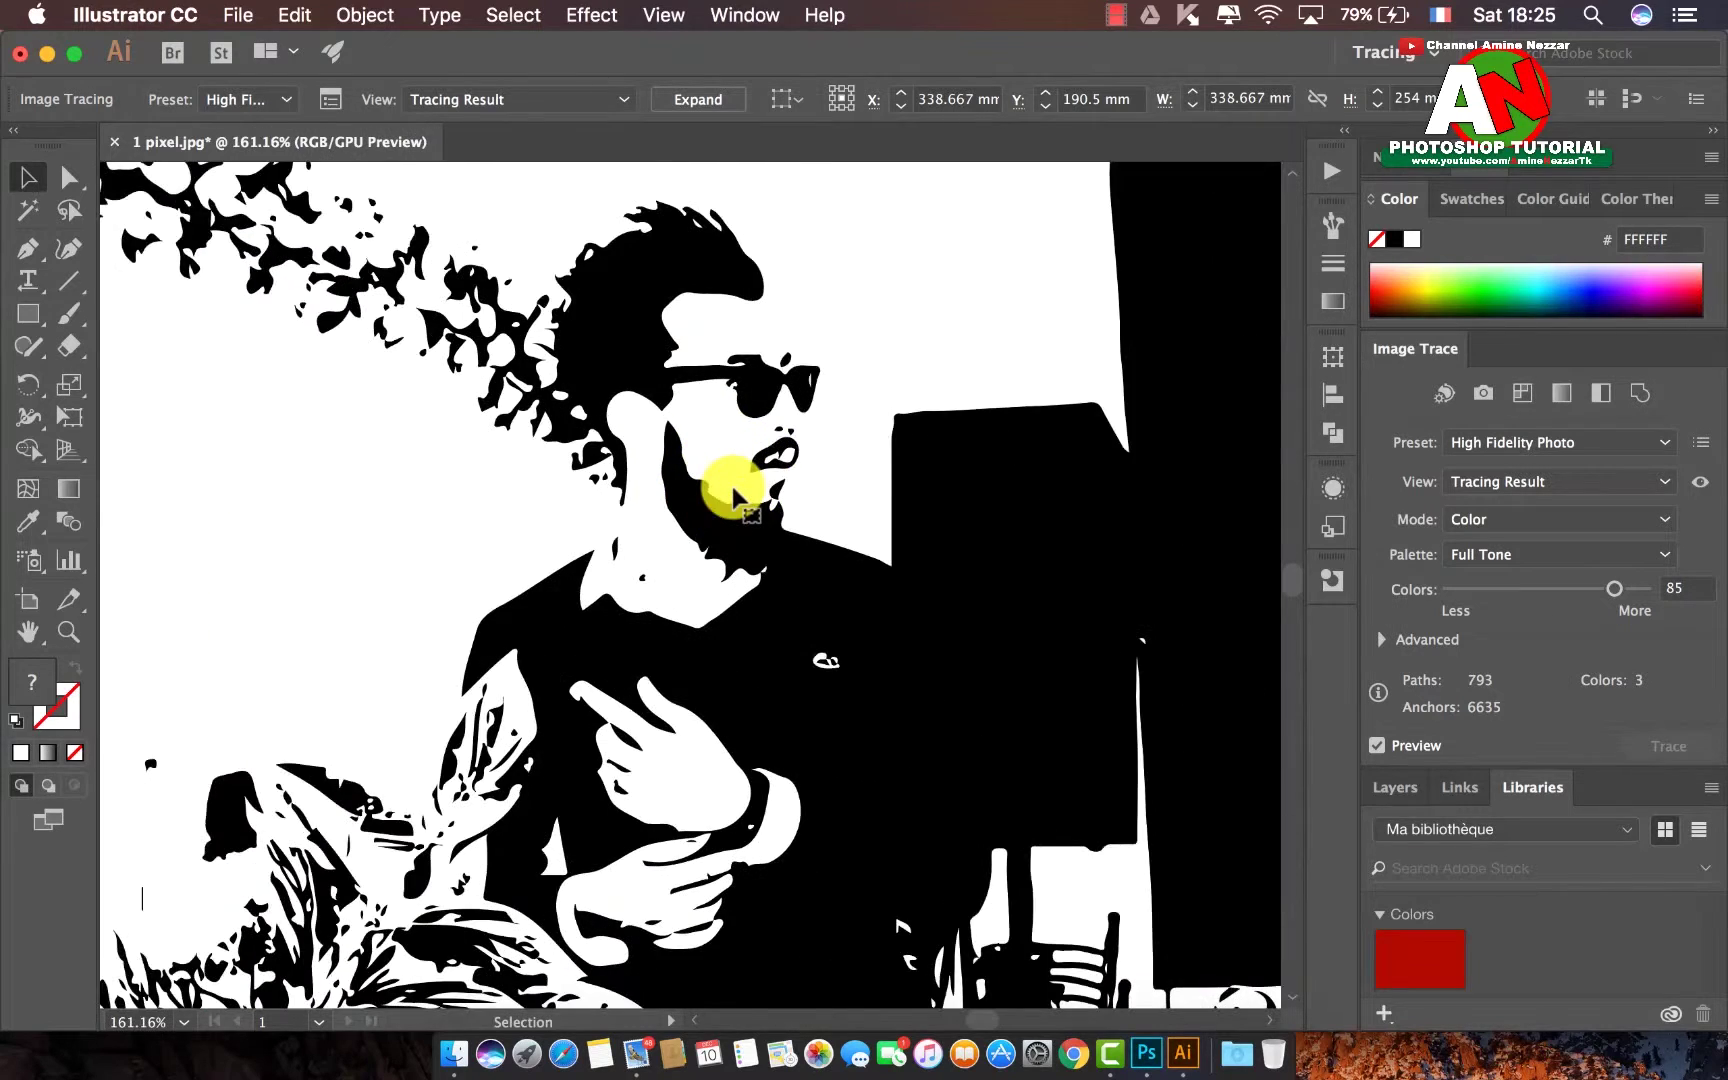
{"action": "scroll", "coordinate": [733, 490], "scroll_direction": "up", "scroll_amount": 2}
{"action": "scroll", "coordinate": [733, 490], "scroll_direction": "up", "scroll_amount": 1}
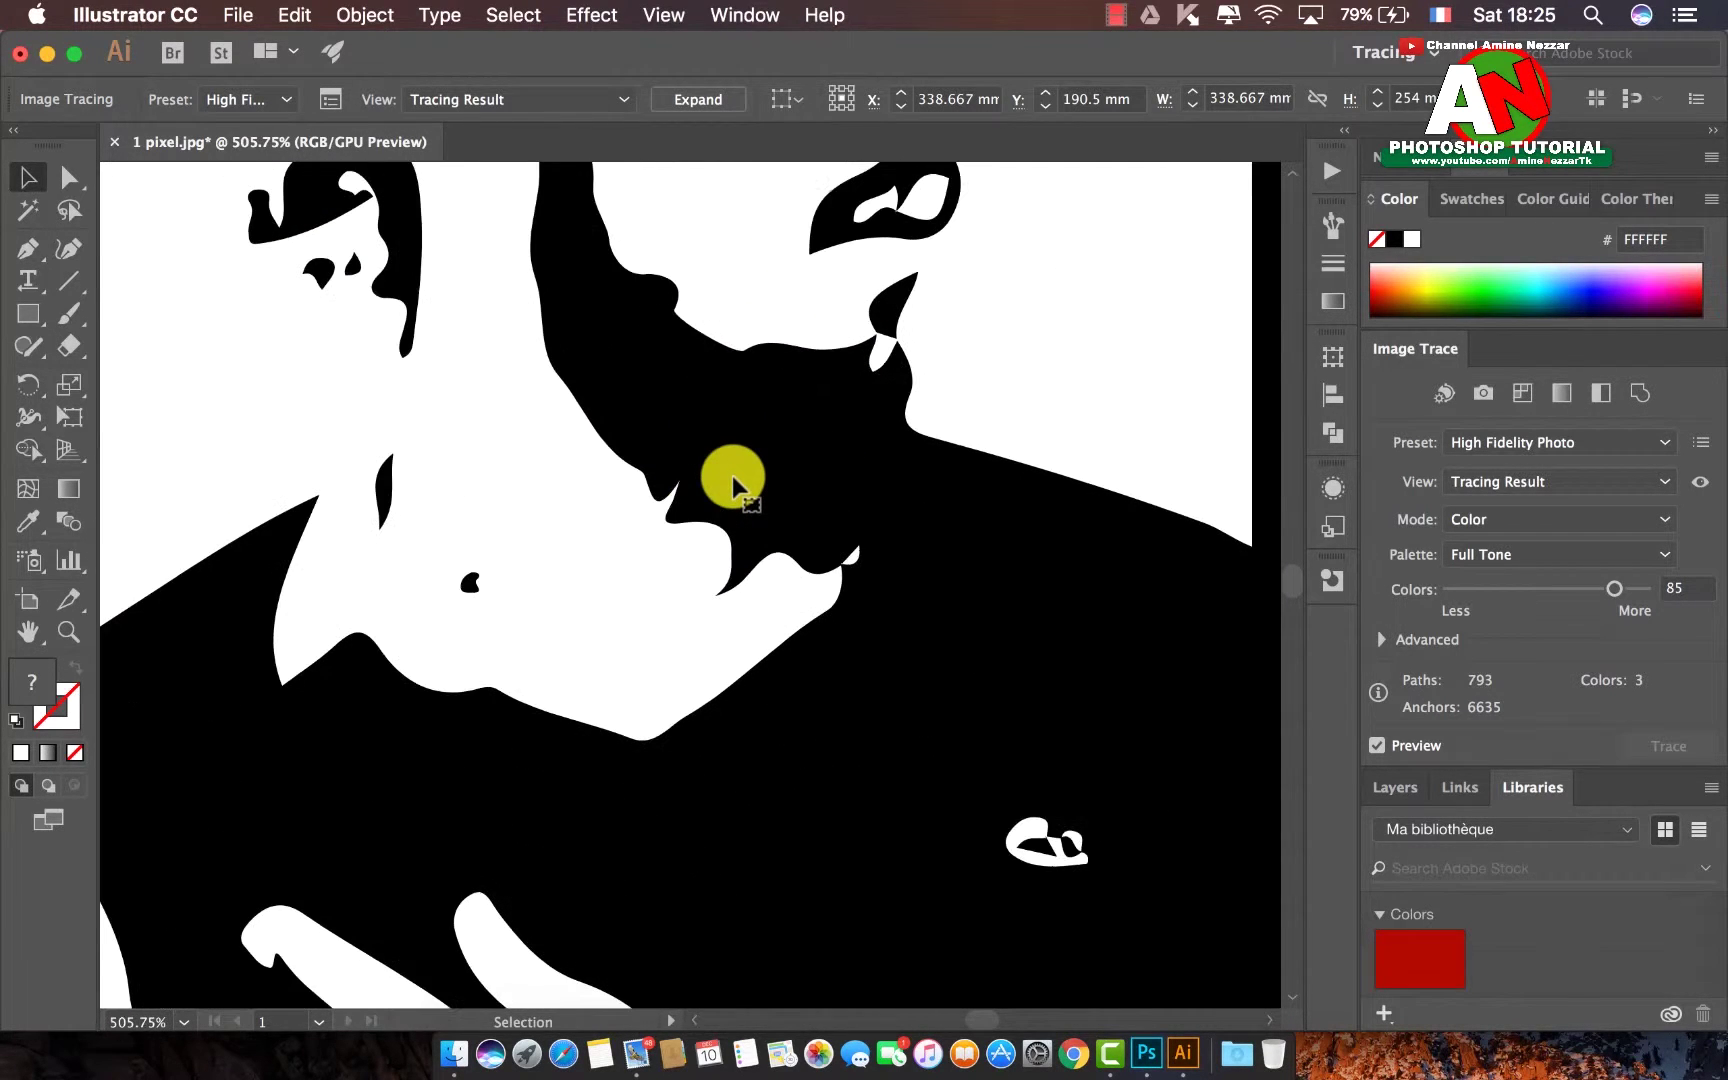
{"action": "scroll", "coordinate": [733, 487], "scroll_direction": "up", "scroll_amount": 1}
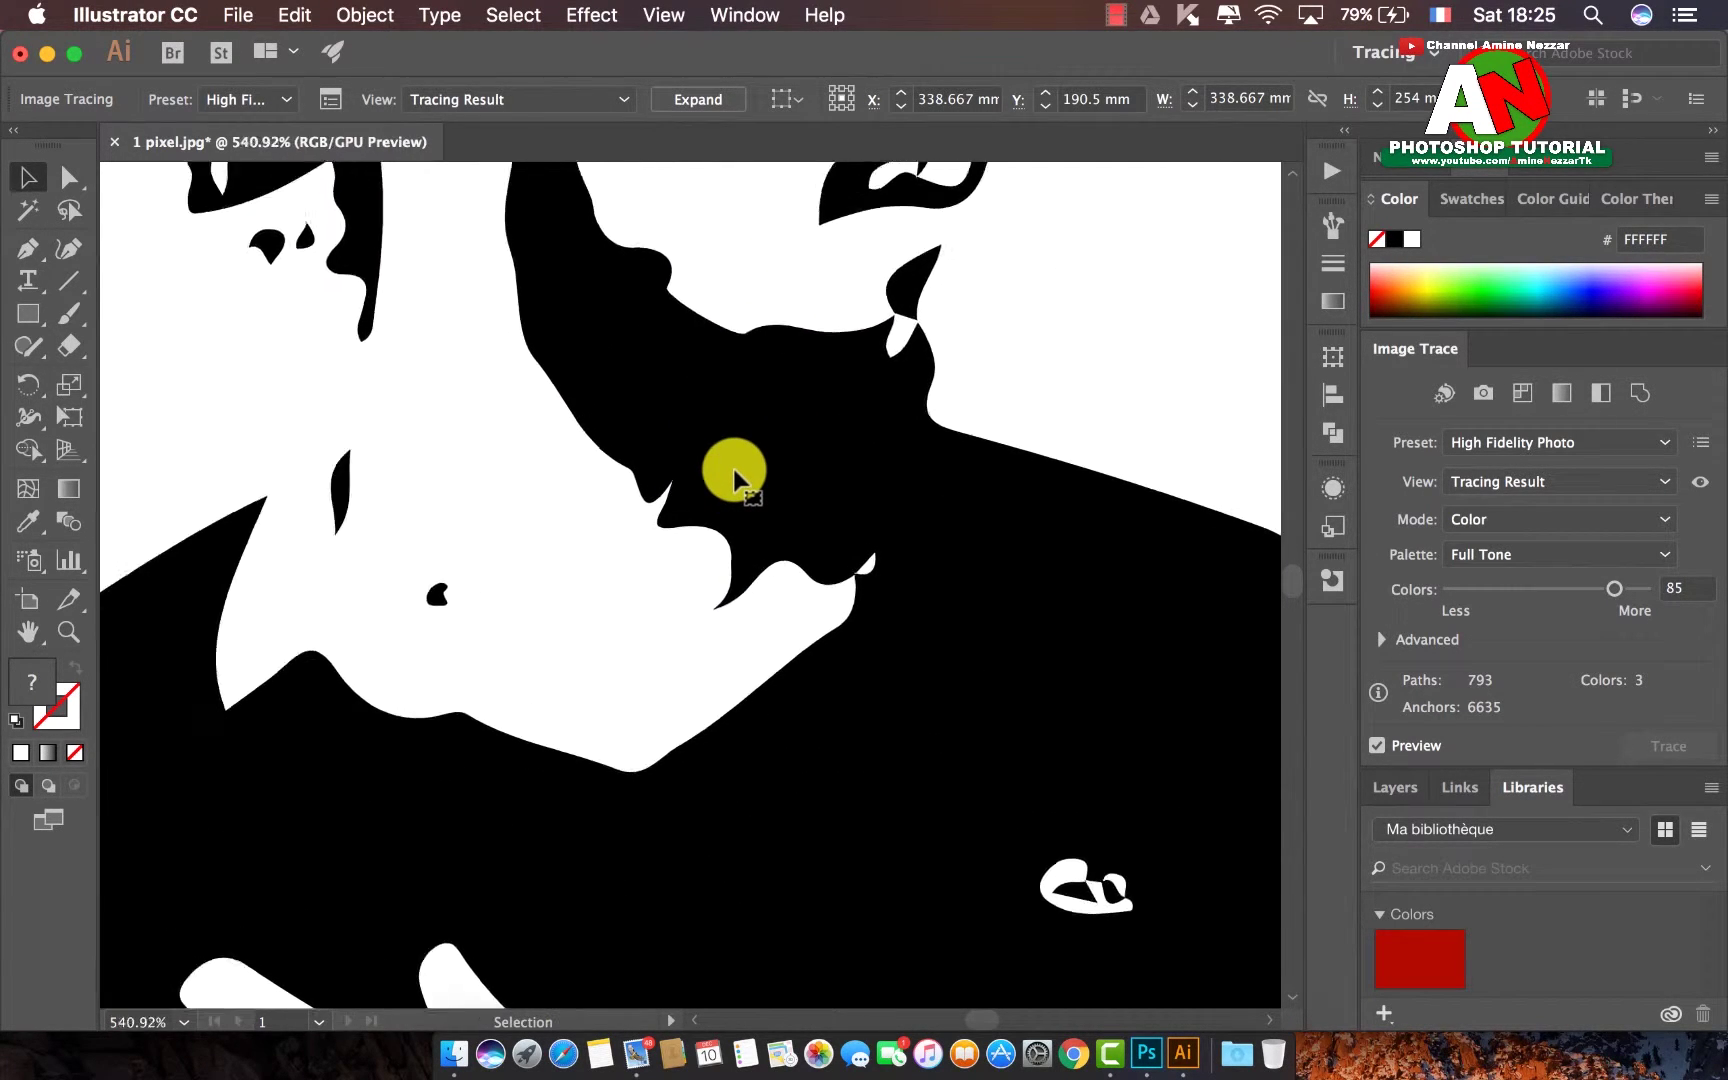
{"action": "scroll", "coordinate": [734, 482], "scroll_direction": "up", "scroll_amount": 1}
{"action": "scroll", "coordinate": [735, 475], "scroll_direction": "up", "scroll_amount": 1}
{"action": "scroll", "coordinate": [735, 475], "scroll_direction": "up", "scroll_amount": 5}
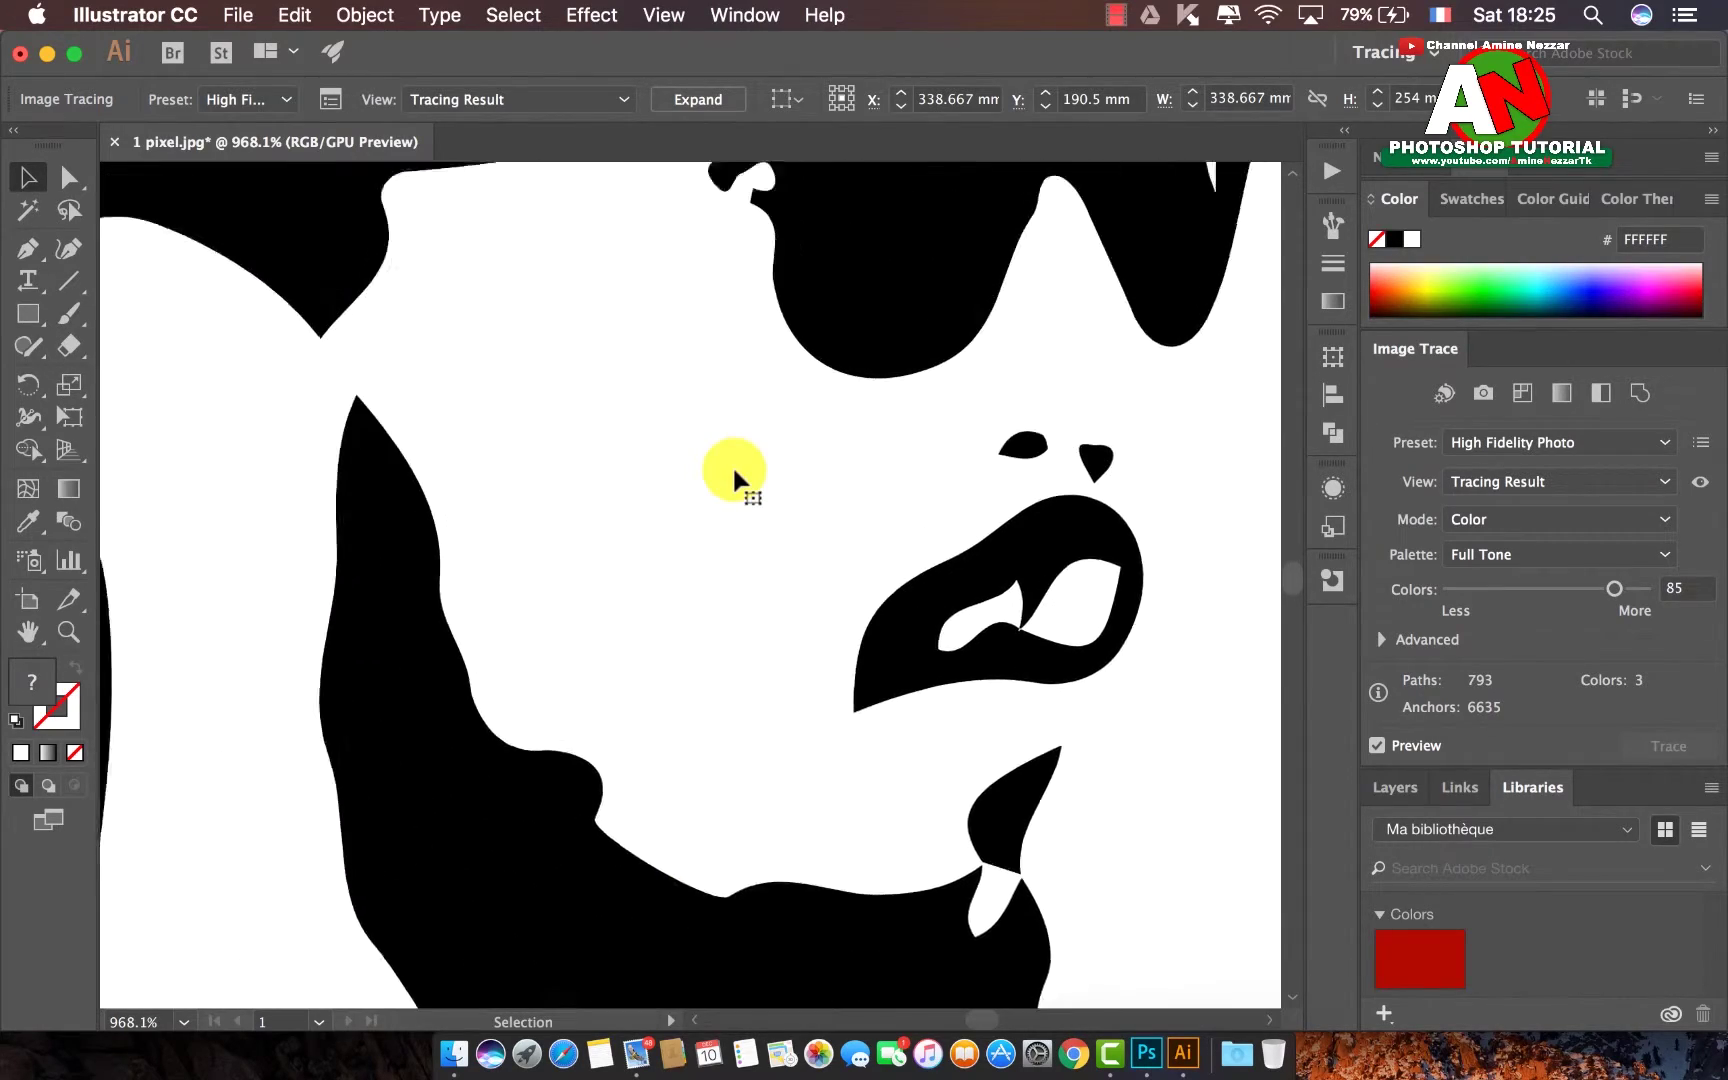
{"action": "scroll", "coordinate": [735, 475], "scroll_direction": "up", "scroll_amount": 5}
{"action": "scroll", "coordinate": [735, 475], "scroll_direction": "up", "scroll_amount": 5}
{"action": "scroll", "coordinate": [732, 464], "scroll_direction": "up", "scroll_amount": 1}
{"action": "scroll", "coordinate": [732, 464], "scroll_direction": "down", "scroll_amount": 3}
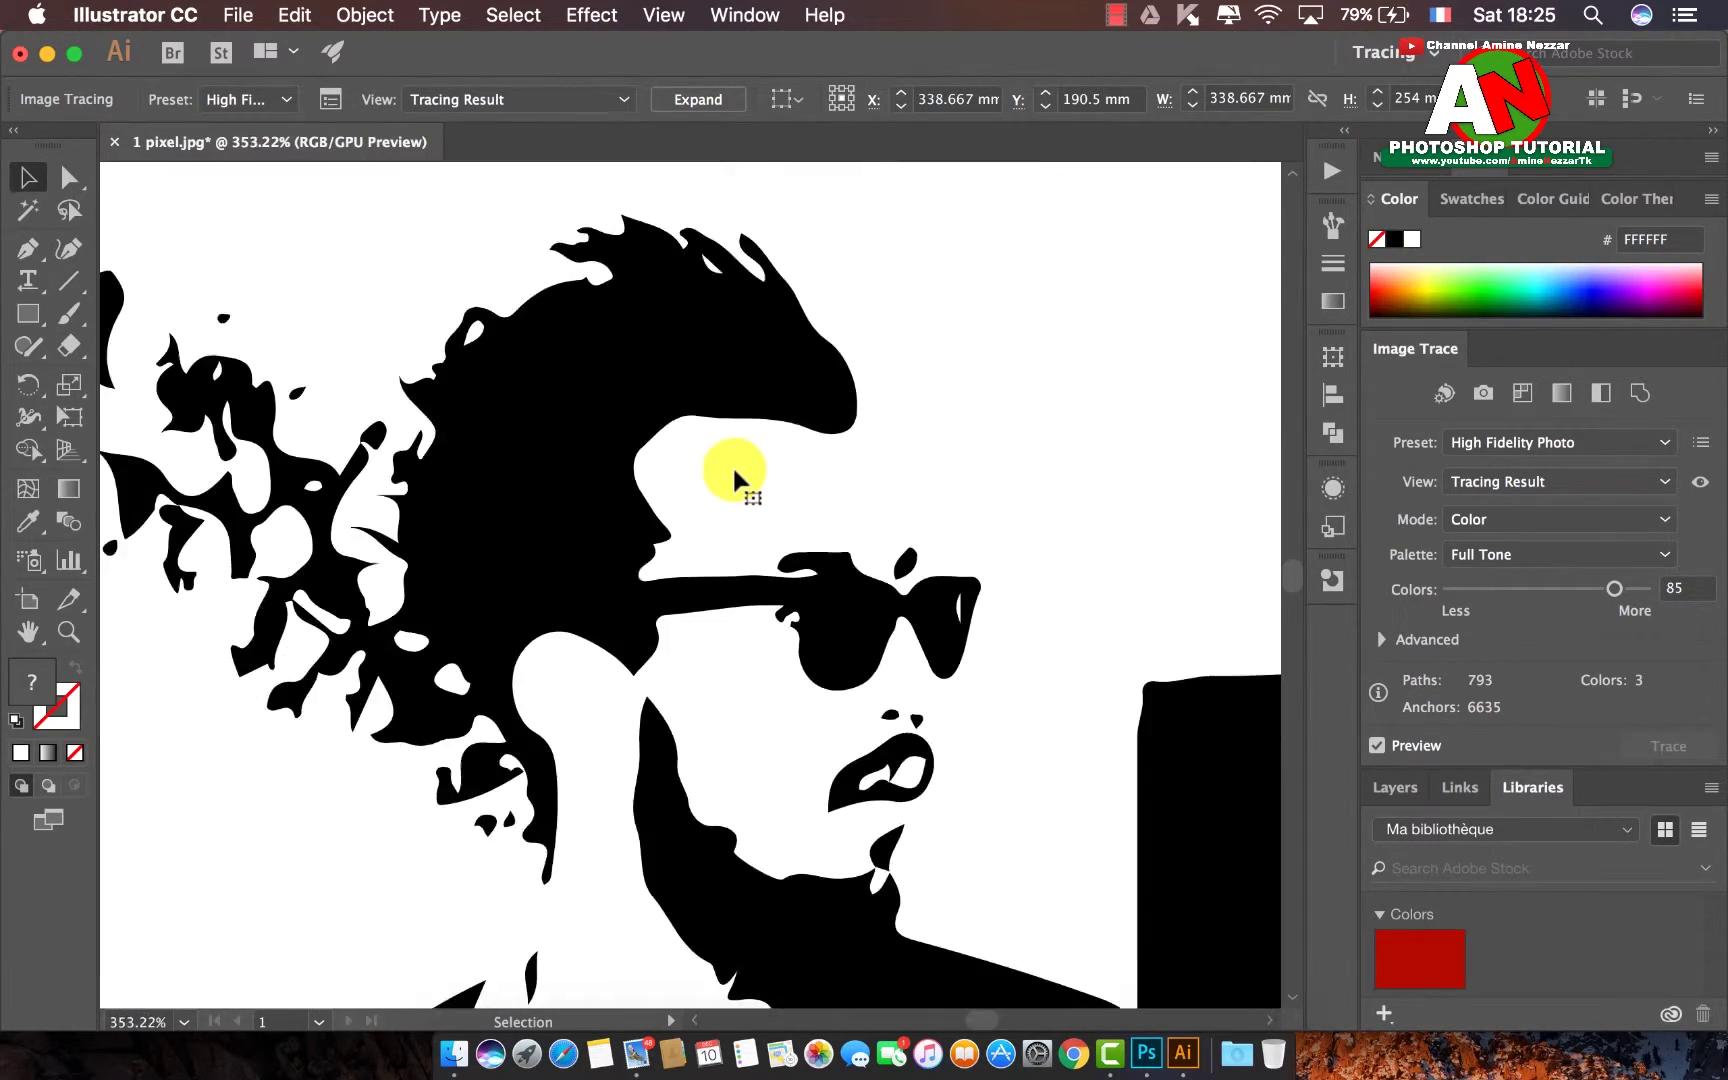
{"action": "scroll", "coordinate": [732, 464], "scroll_direction": "down", "scroll_amount": 2}
{"action": "scroll", "coordinate": [732, 464], "scroll_direction": "down", "scroll_amount": 2}
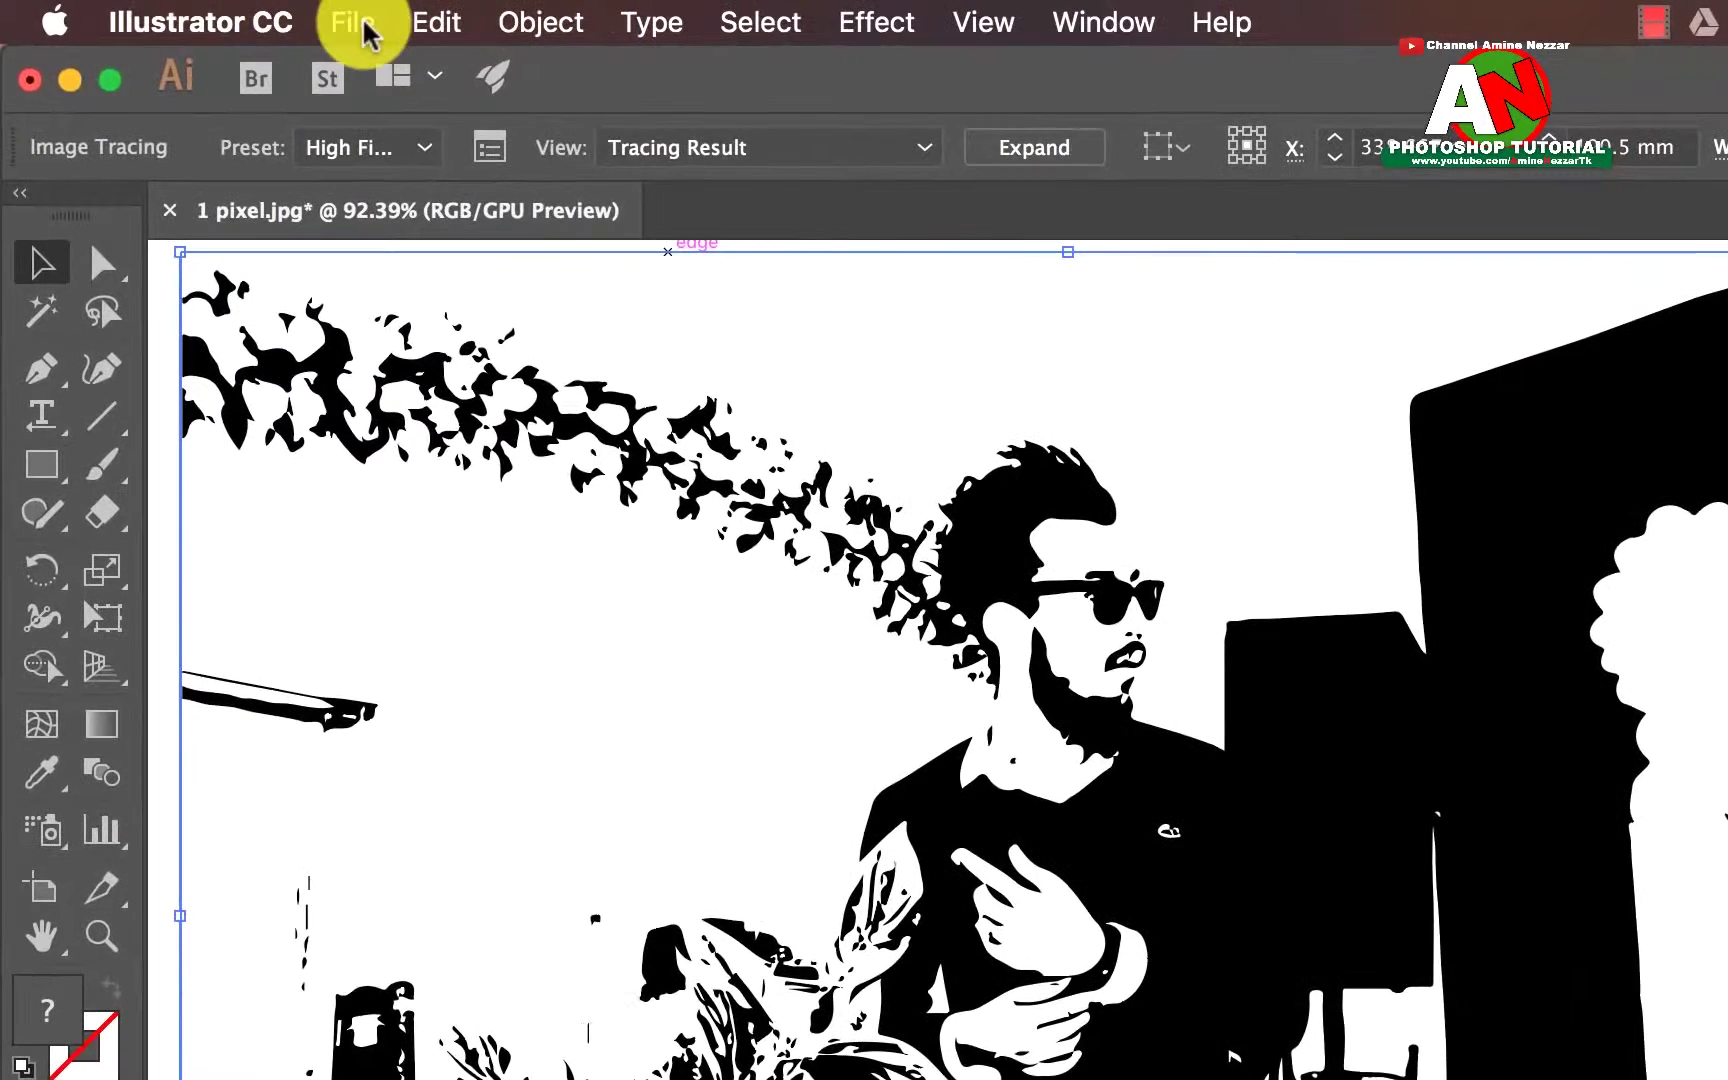
- Export the traced artwork as a JPEG named 2victo.jpg into logo chems
{"action": "left_click", "coordinate": [245, 15]}
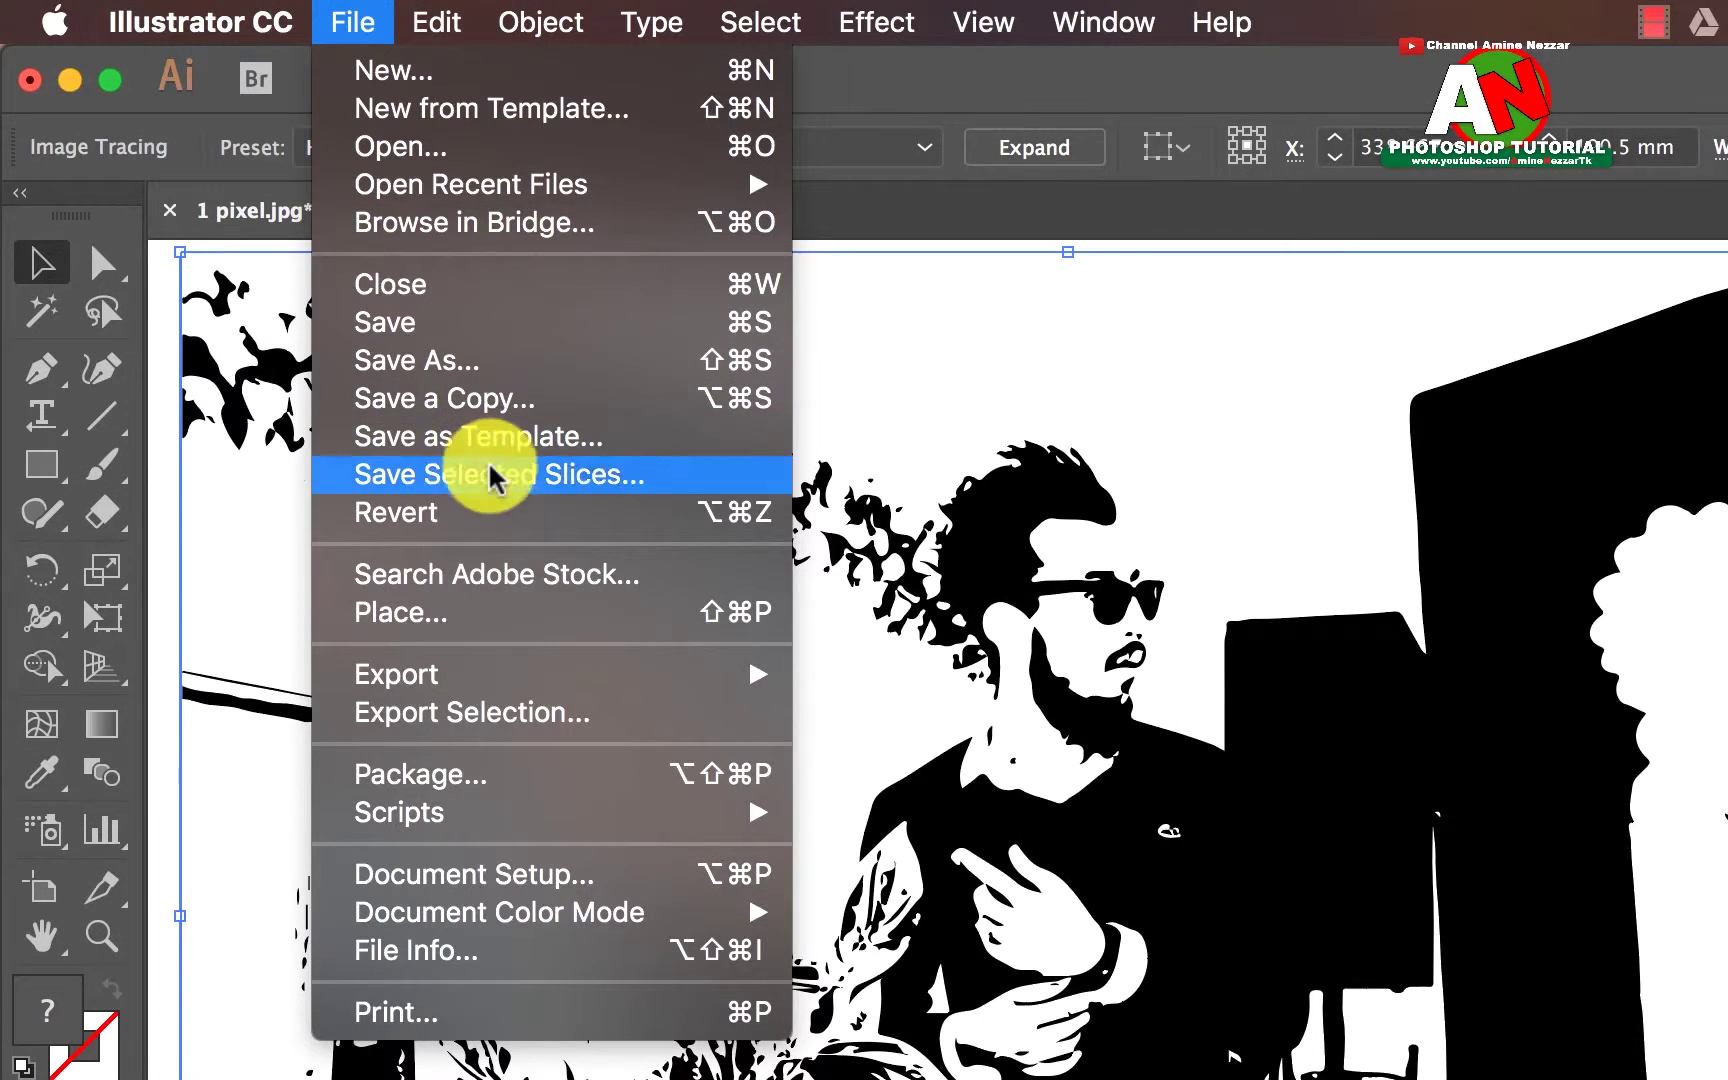
{"action": "mouse_move", "coordinate": [396, 674]}
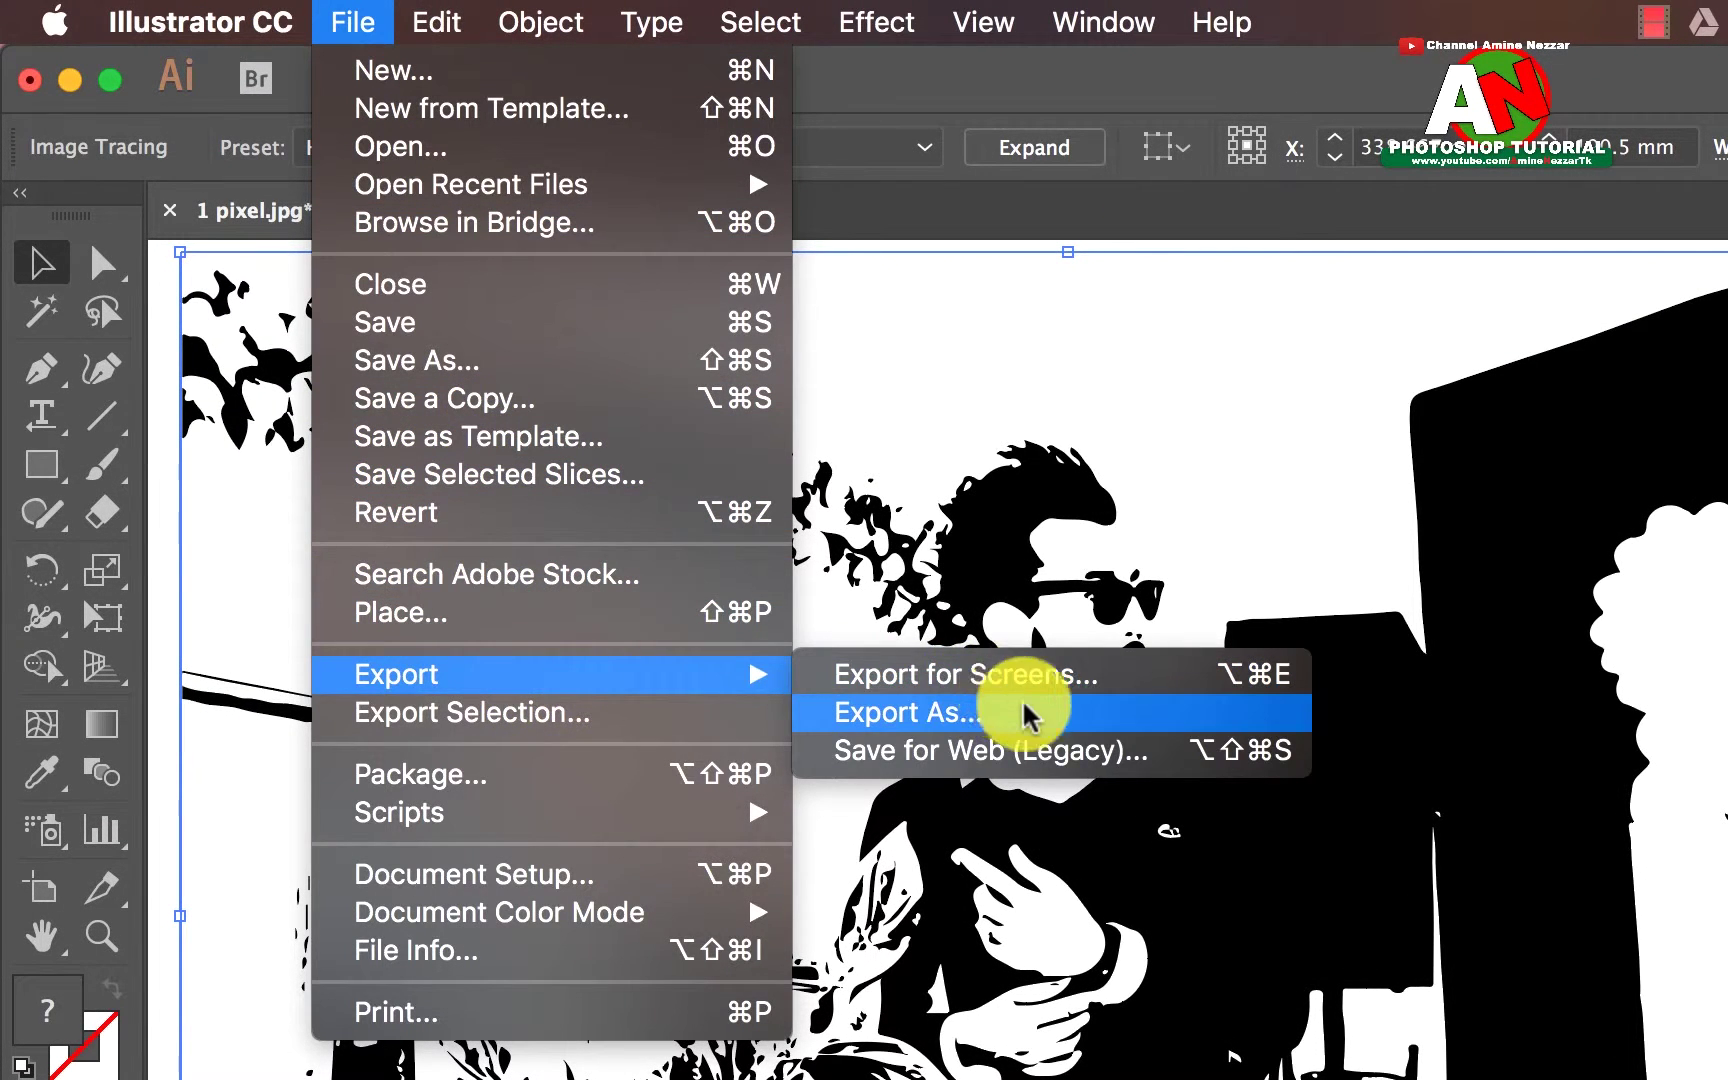
{"action": "left_click", "coordinate": [1160, 716]}
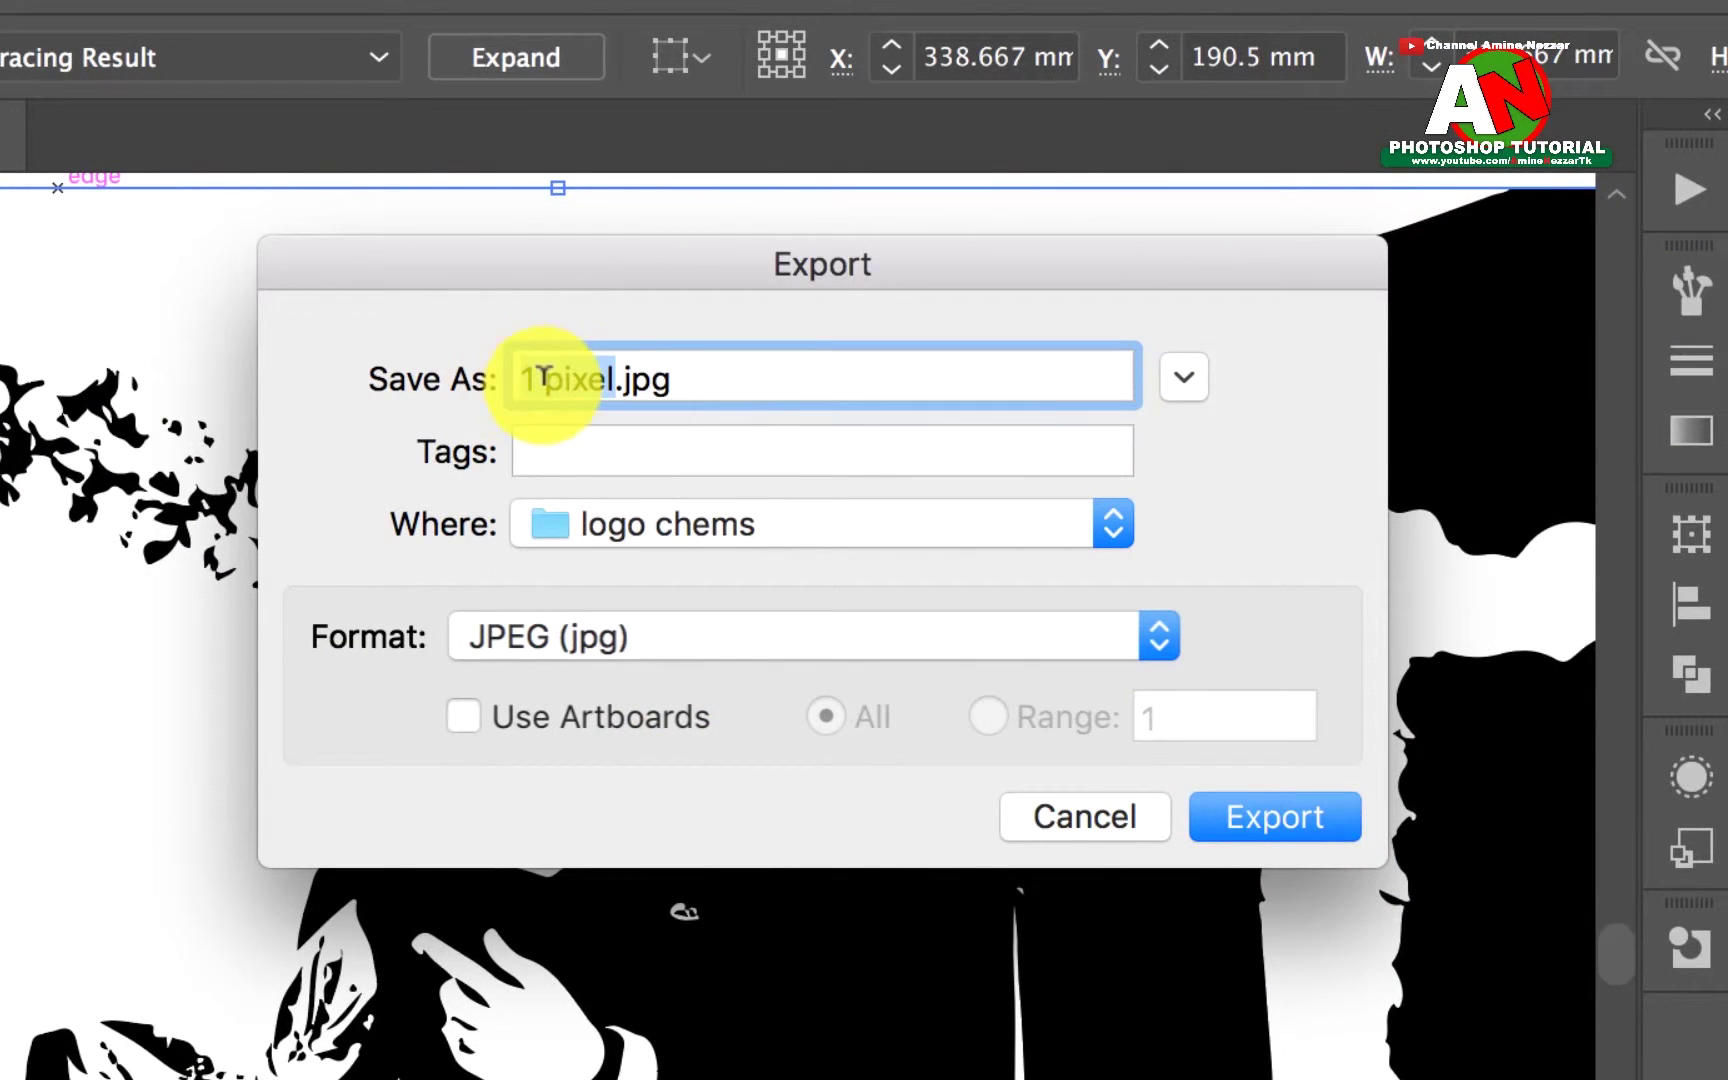
{"action": "left_click", "coordinate": [543, 378]}
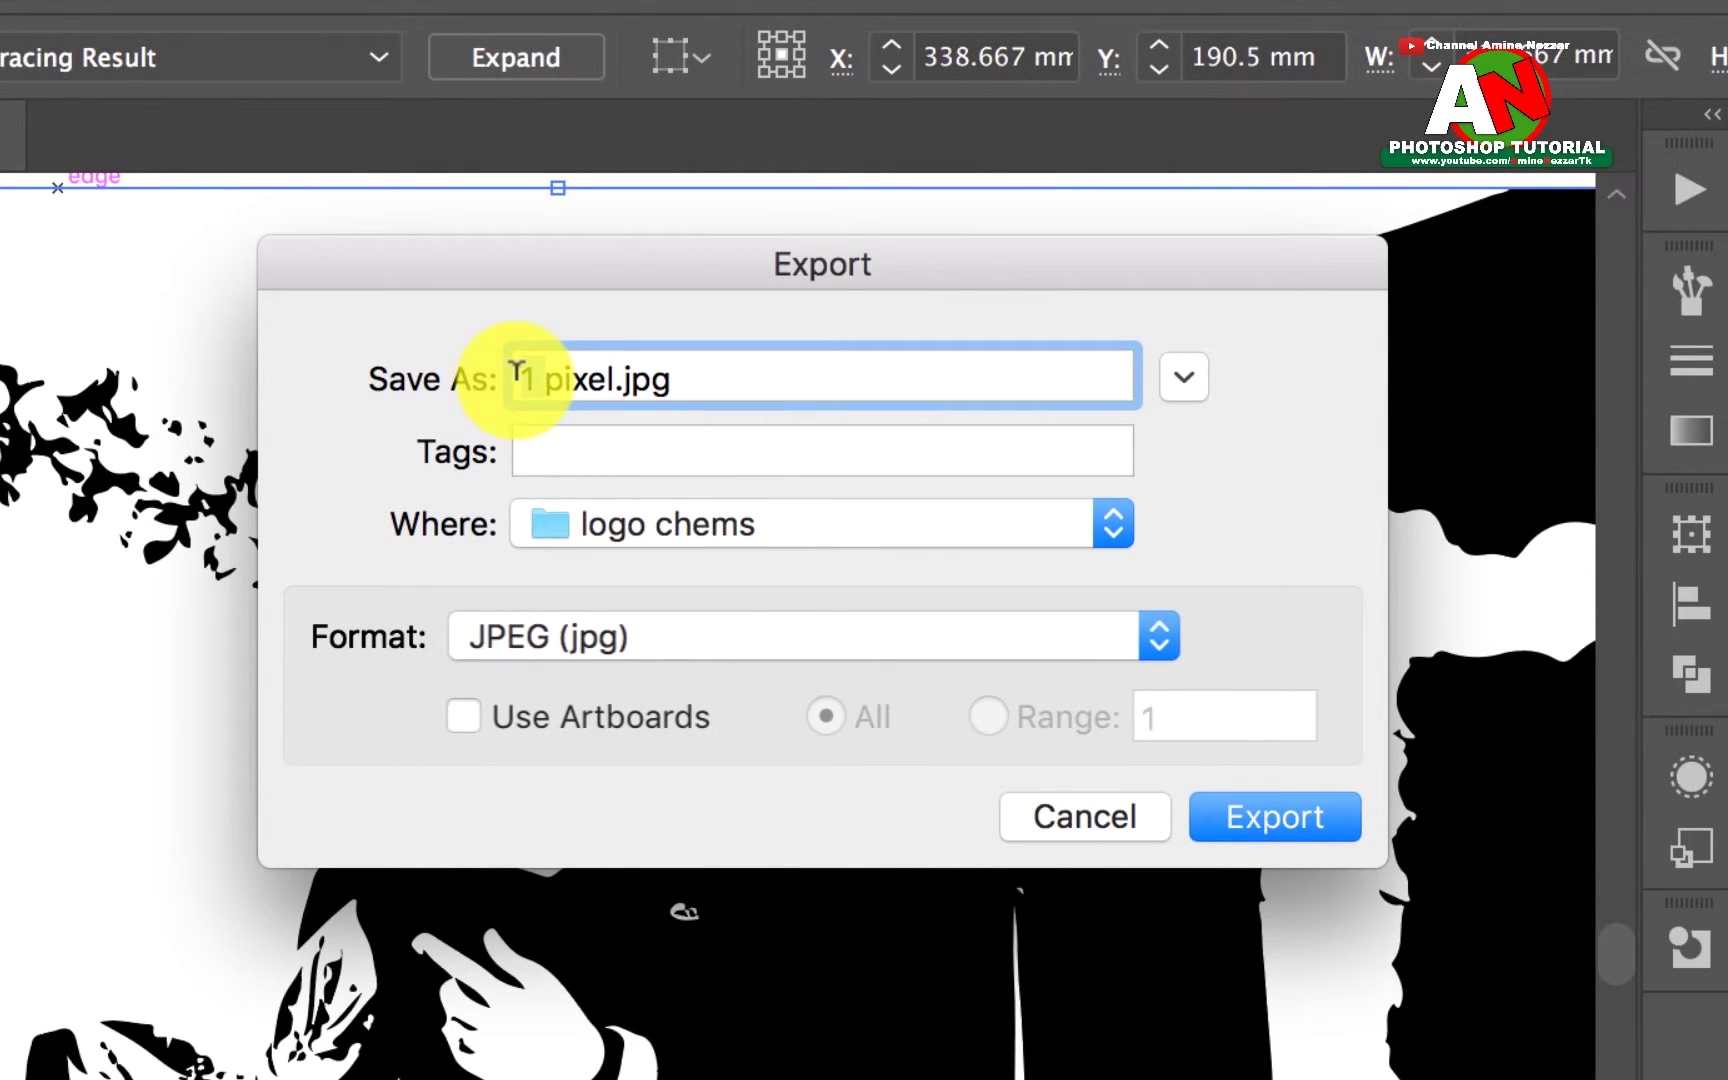
{"action": "type", "text": "2"}
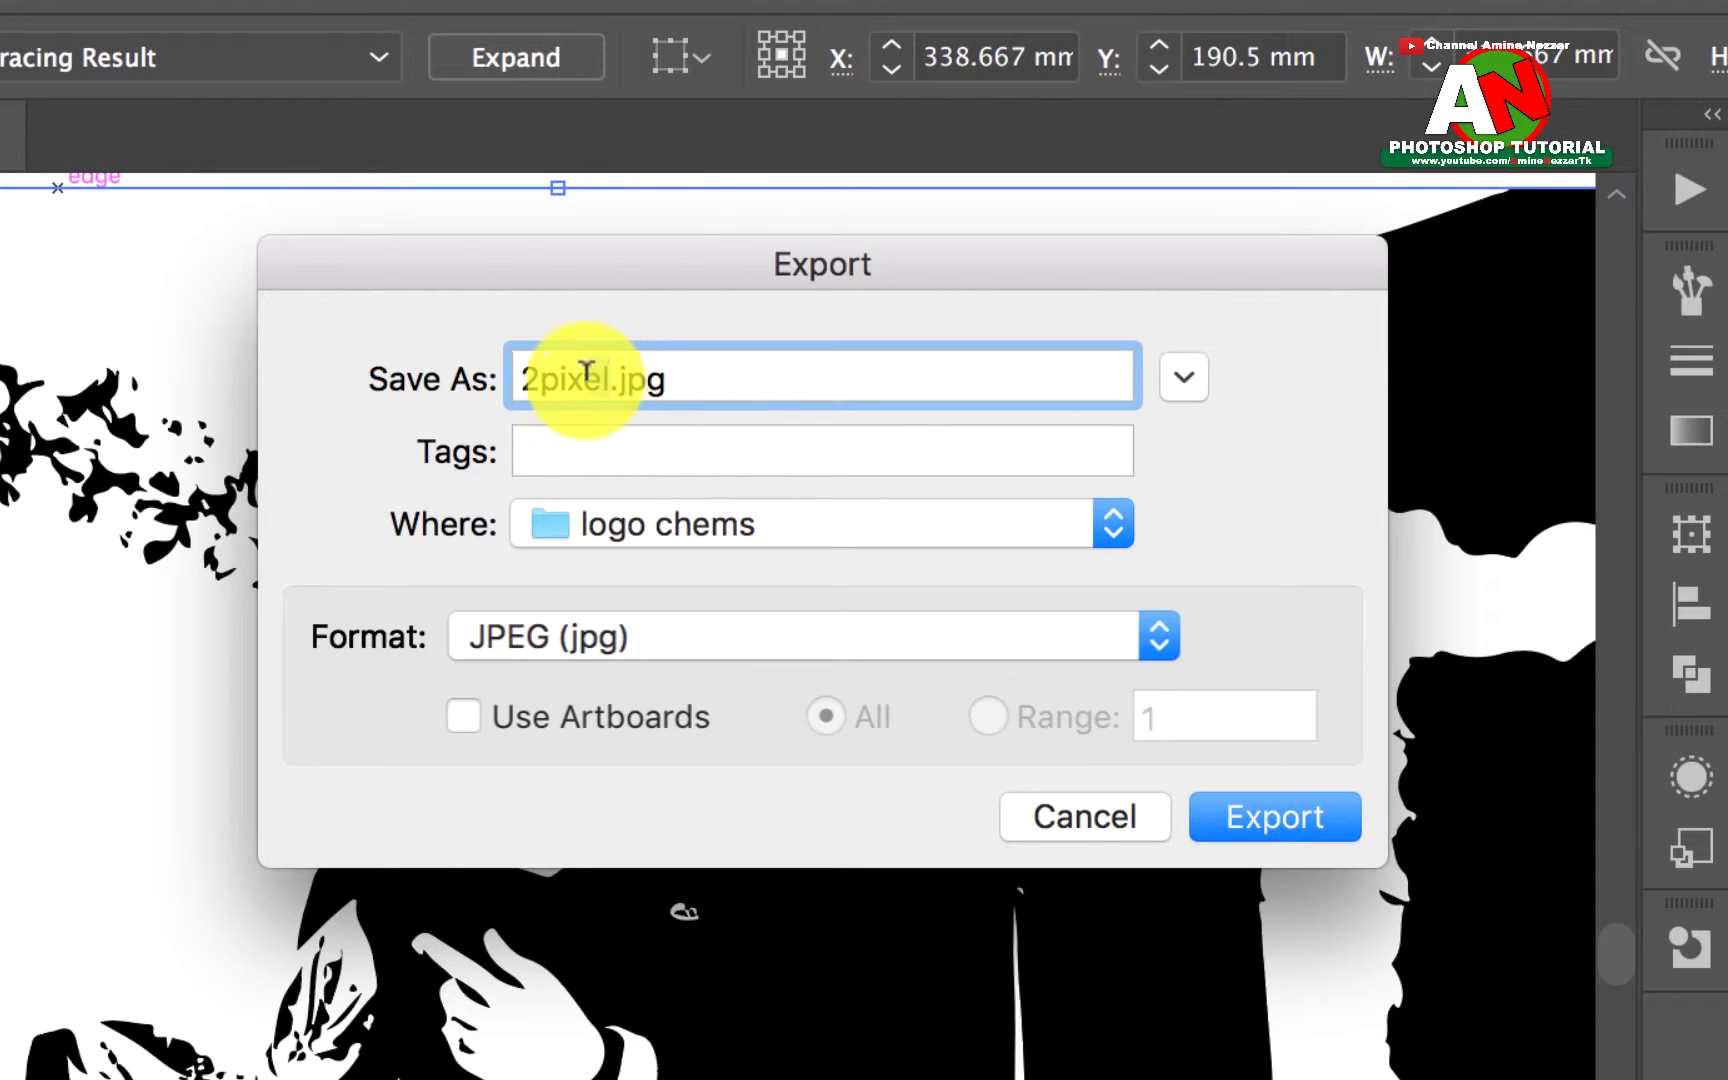
{"action": "type", "text": "victo"}
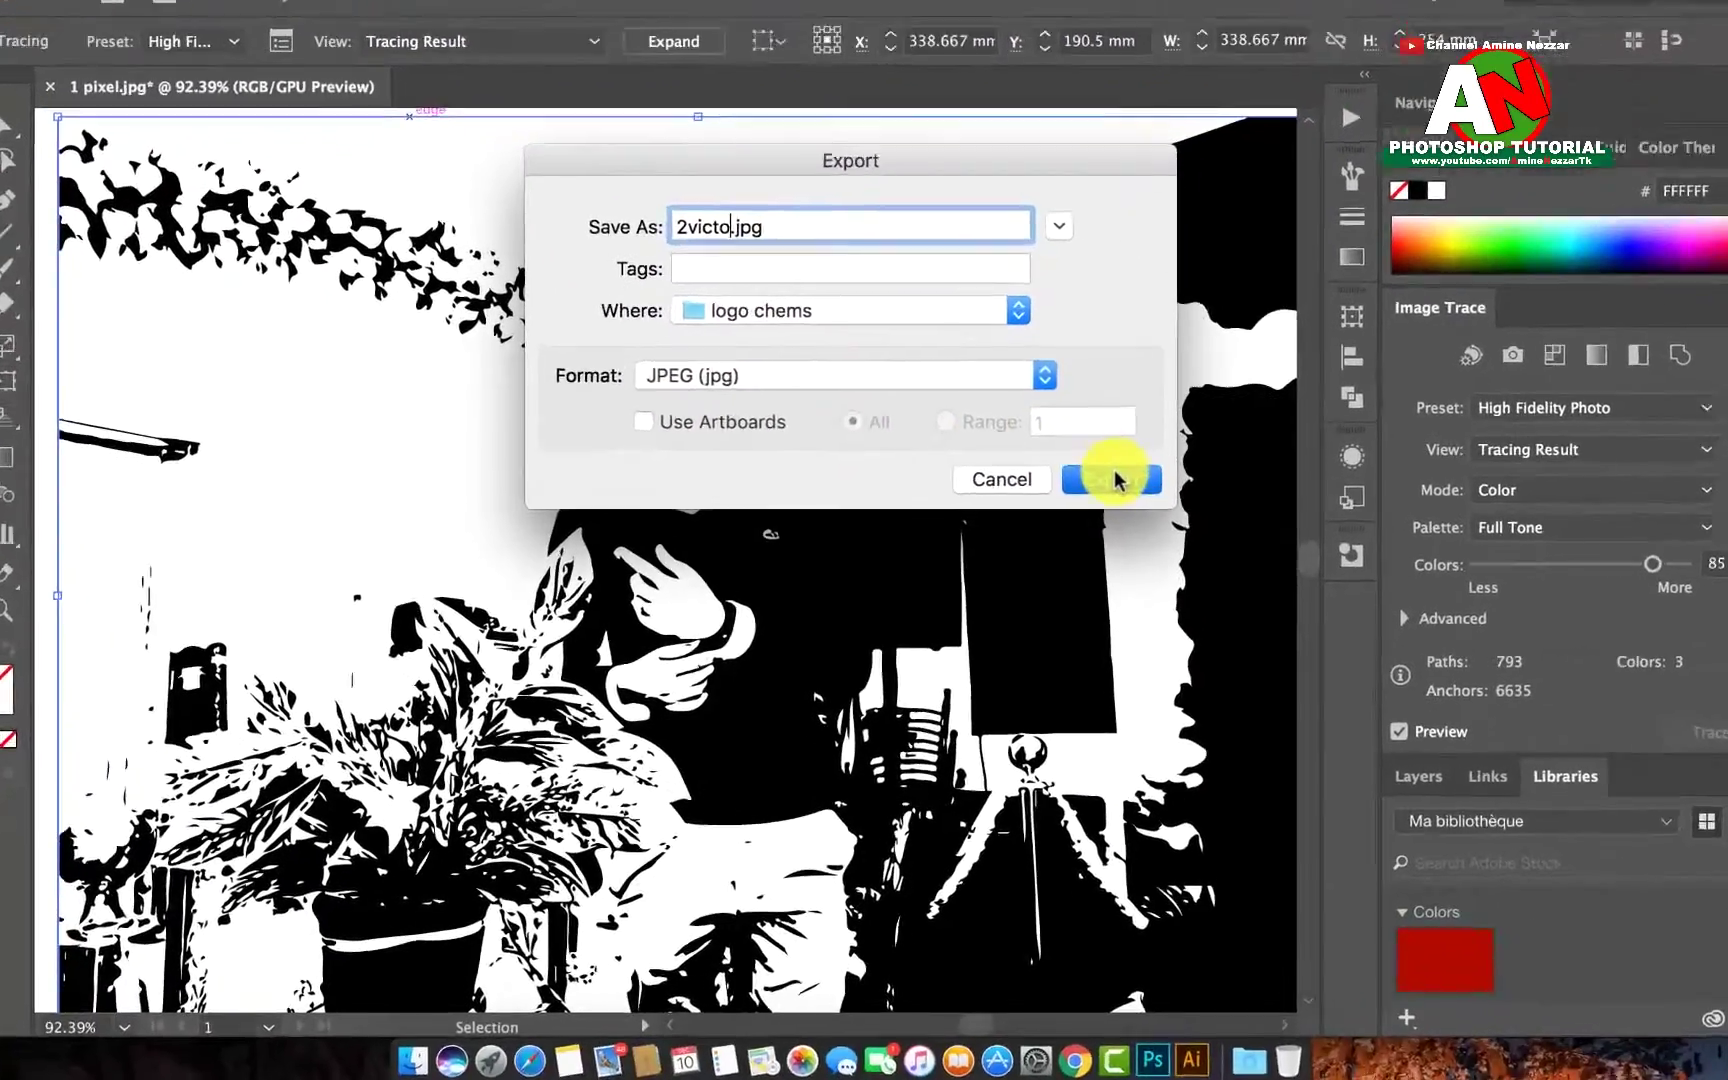
{"action": "left_click", "coordinate": [1275, 816]}
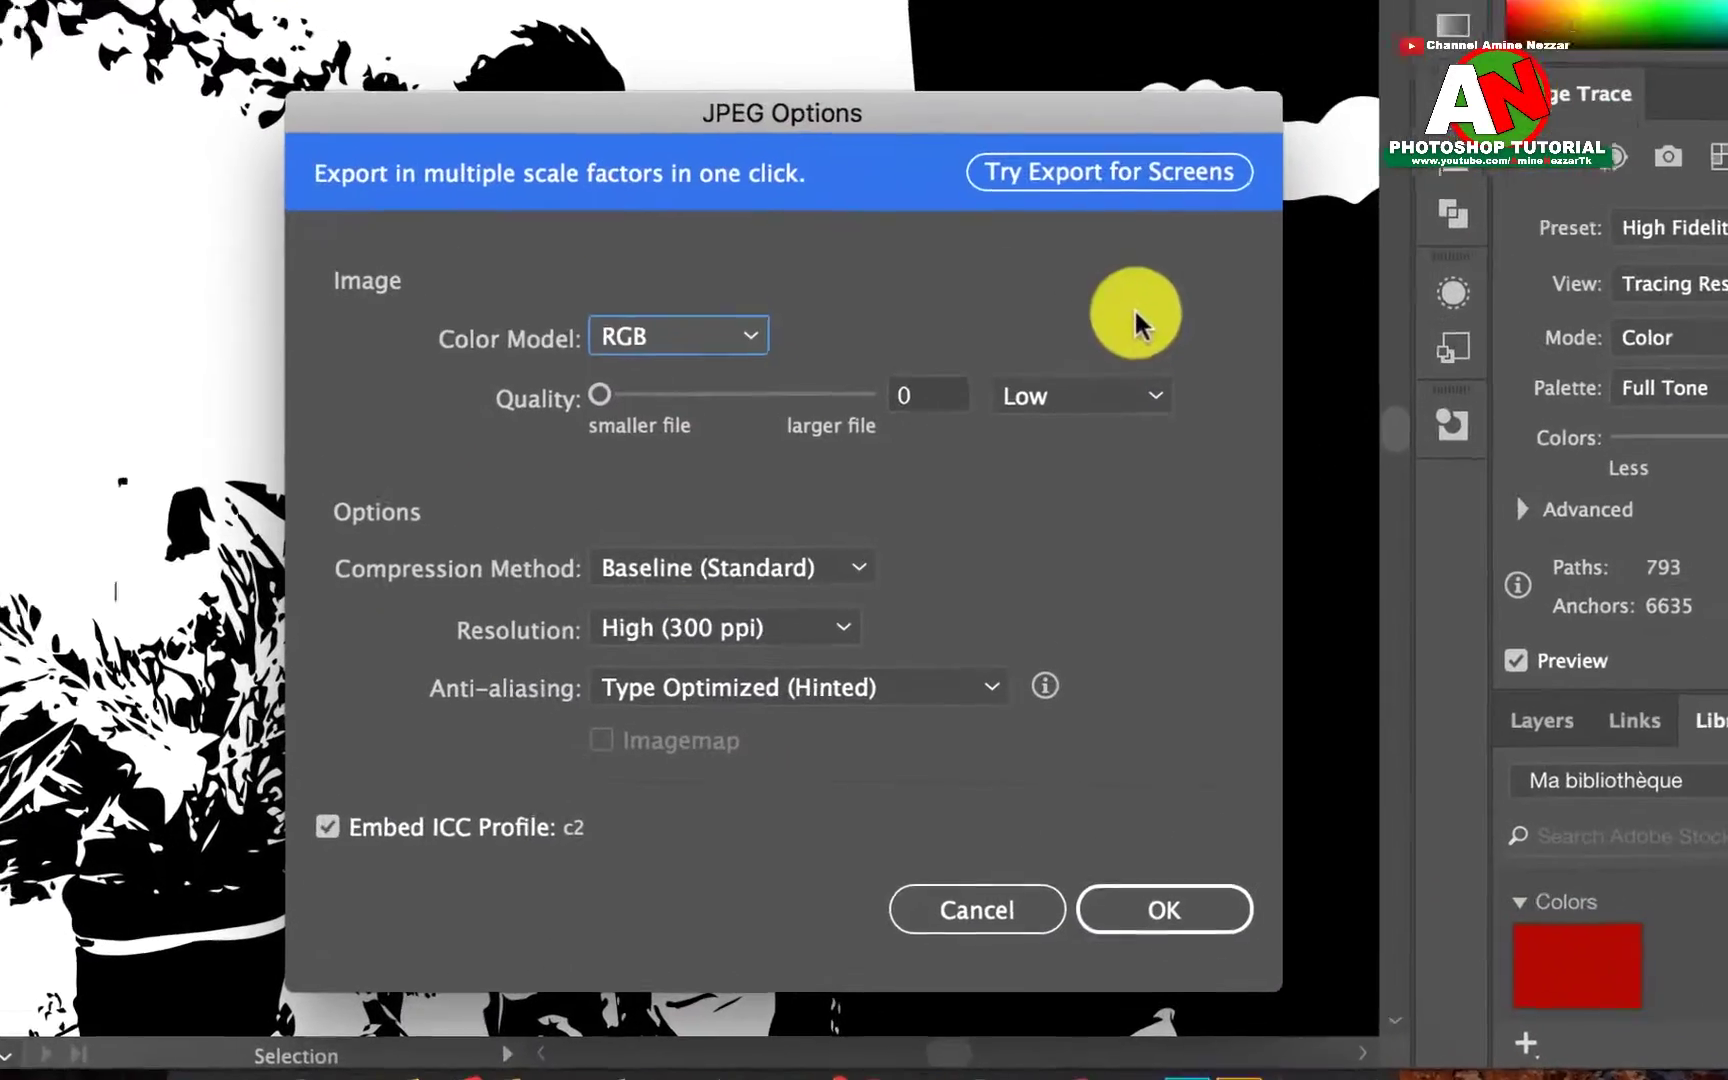
- Keep the JPEG options at RGB and High (300 ppi) and finish the export
{"action": "left_click", "coordinate": [705, 336]}
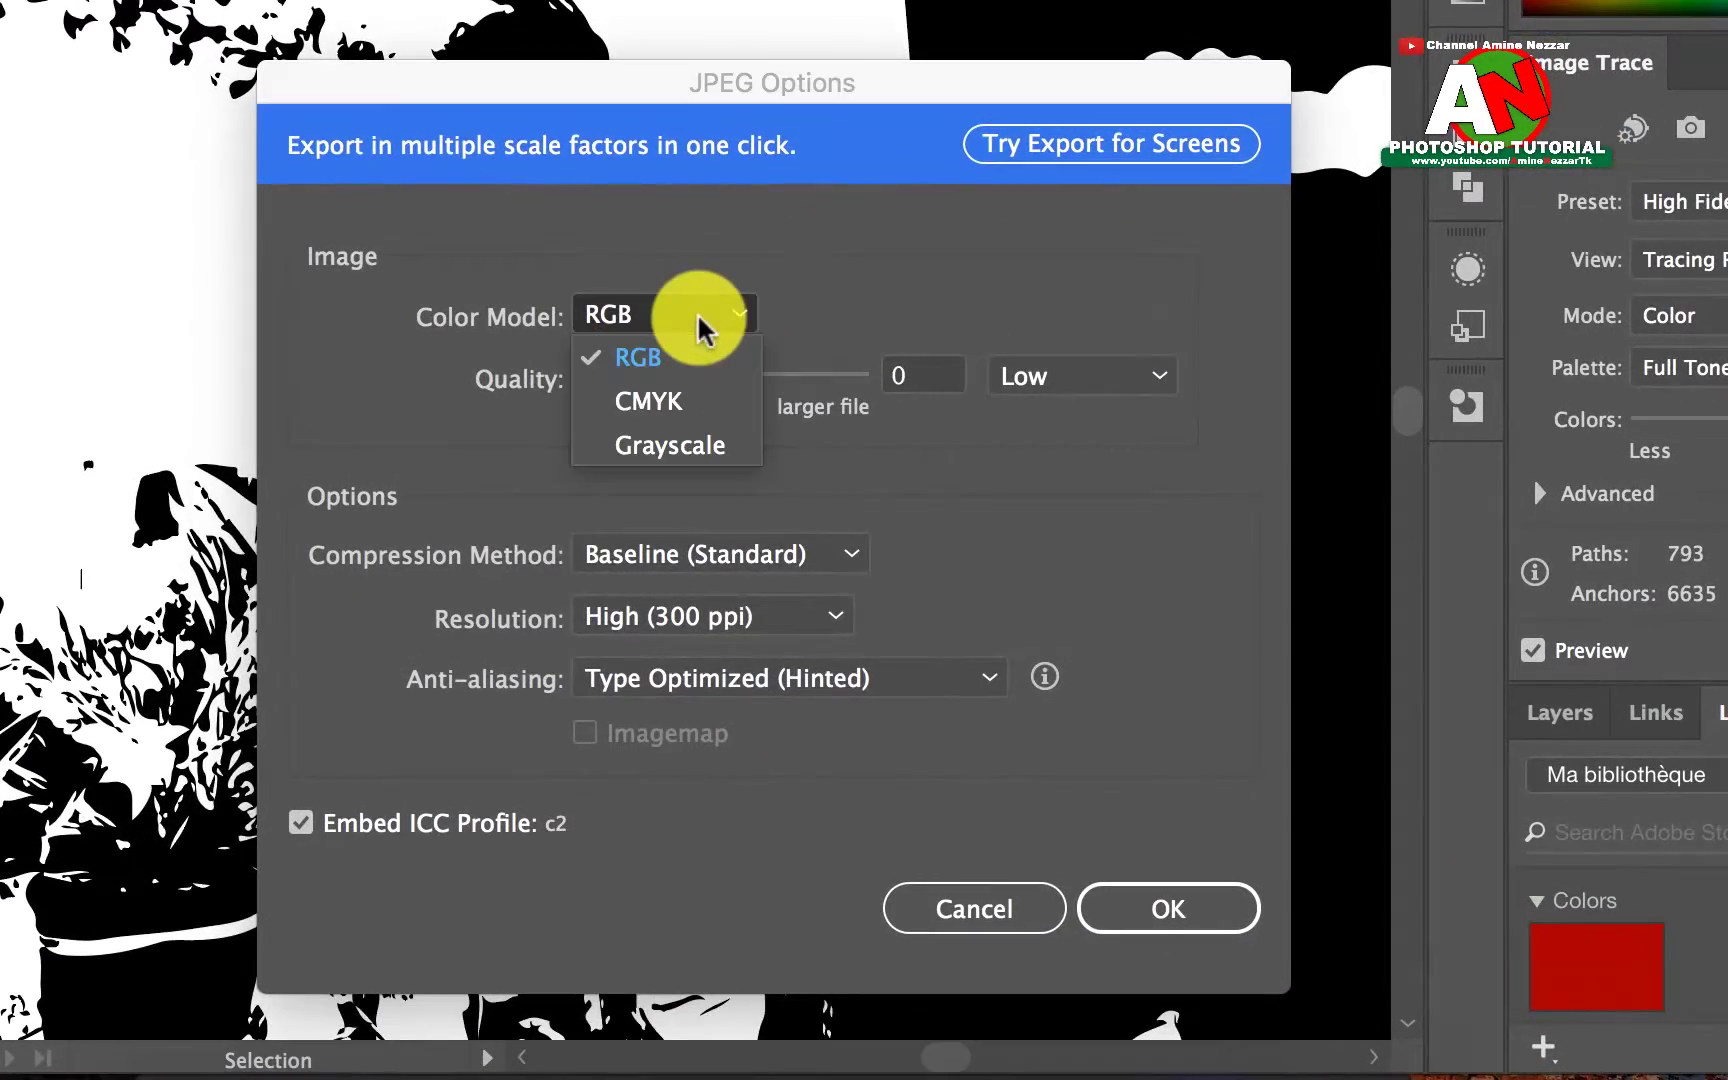
{"action": "left_click", "coordinate": [783, 324]}
{"action": "left_click", "coordinate": [727, 325]}
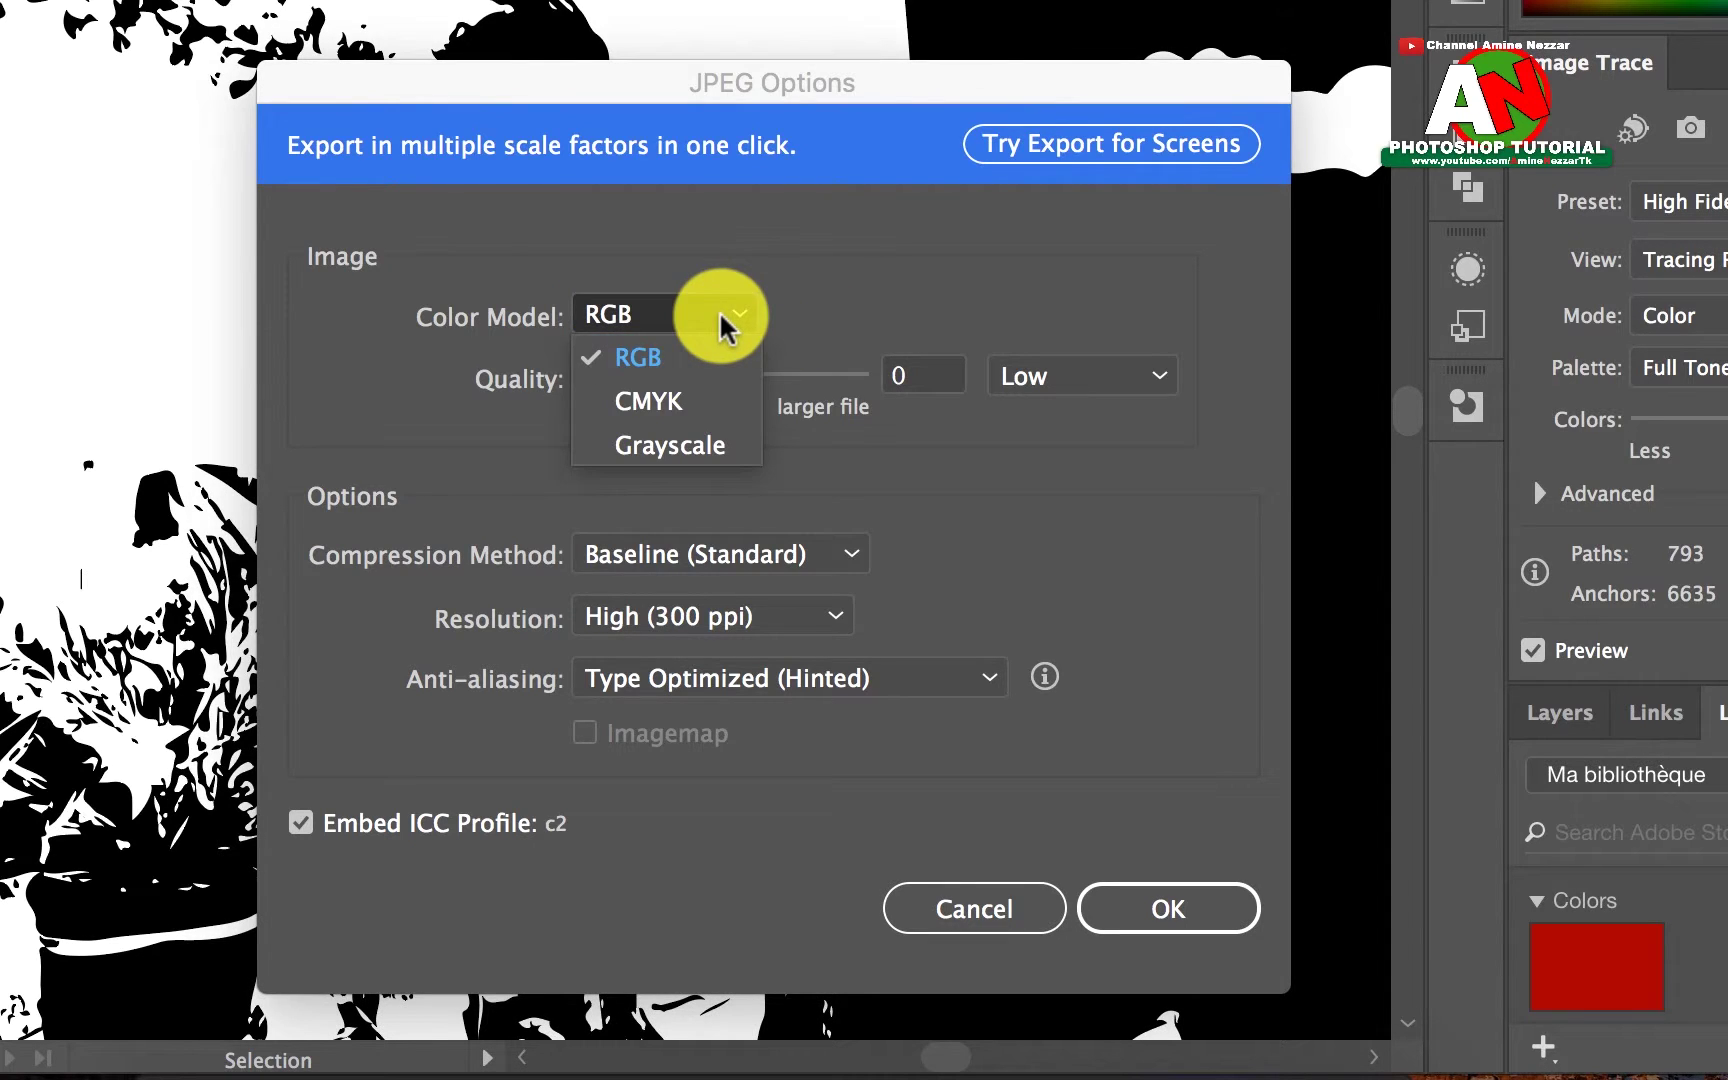
{"action": "left_click", "coordinate": [707, 410]}
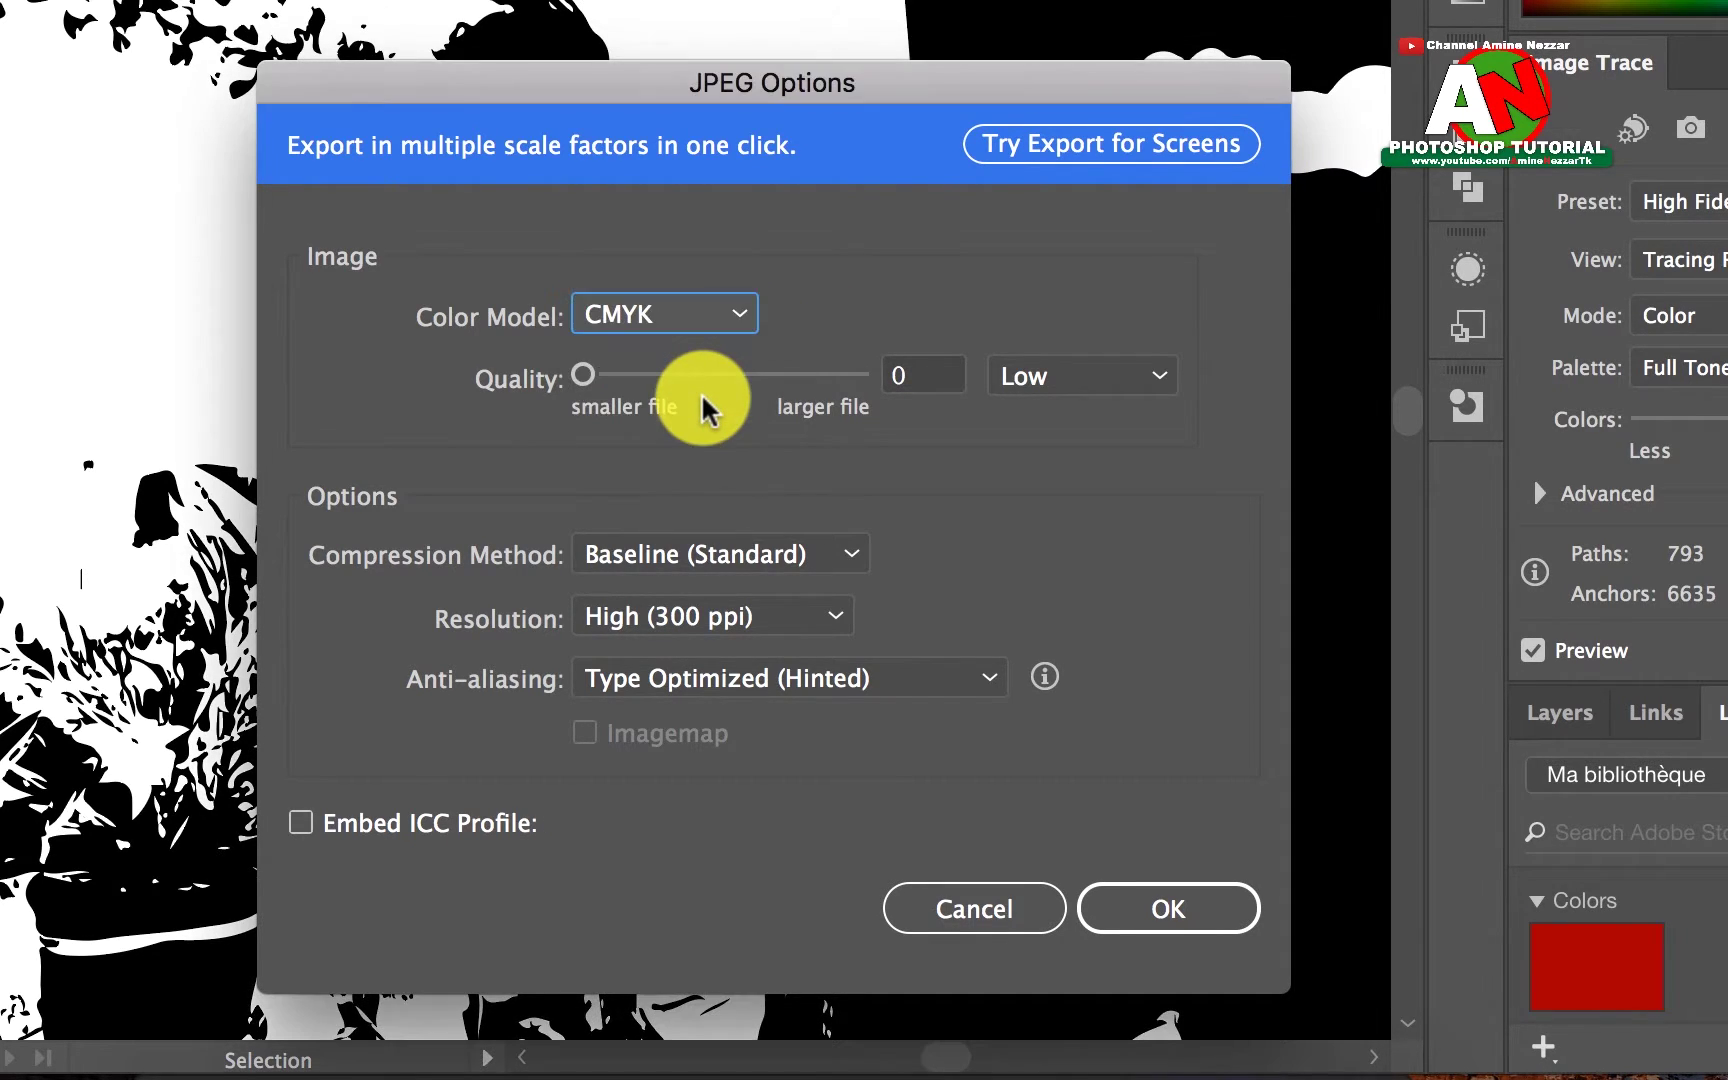
{"action": "left_click", "coordinate": [730, 322]}
{"action": "left_click", "coordinate": [688, 352]}
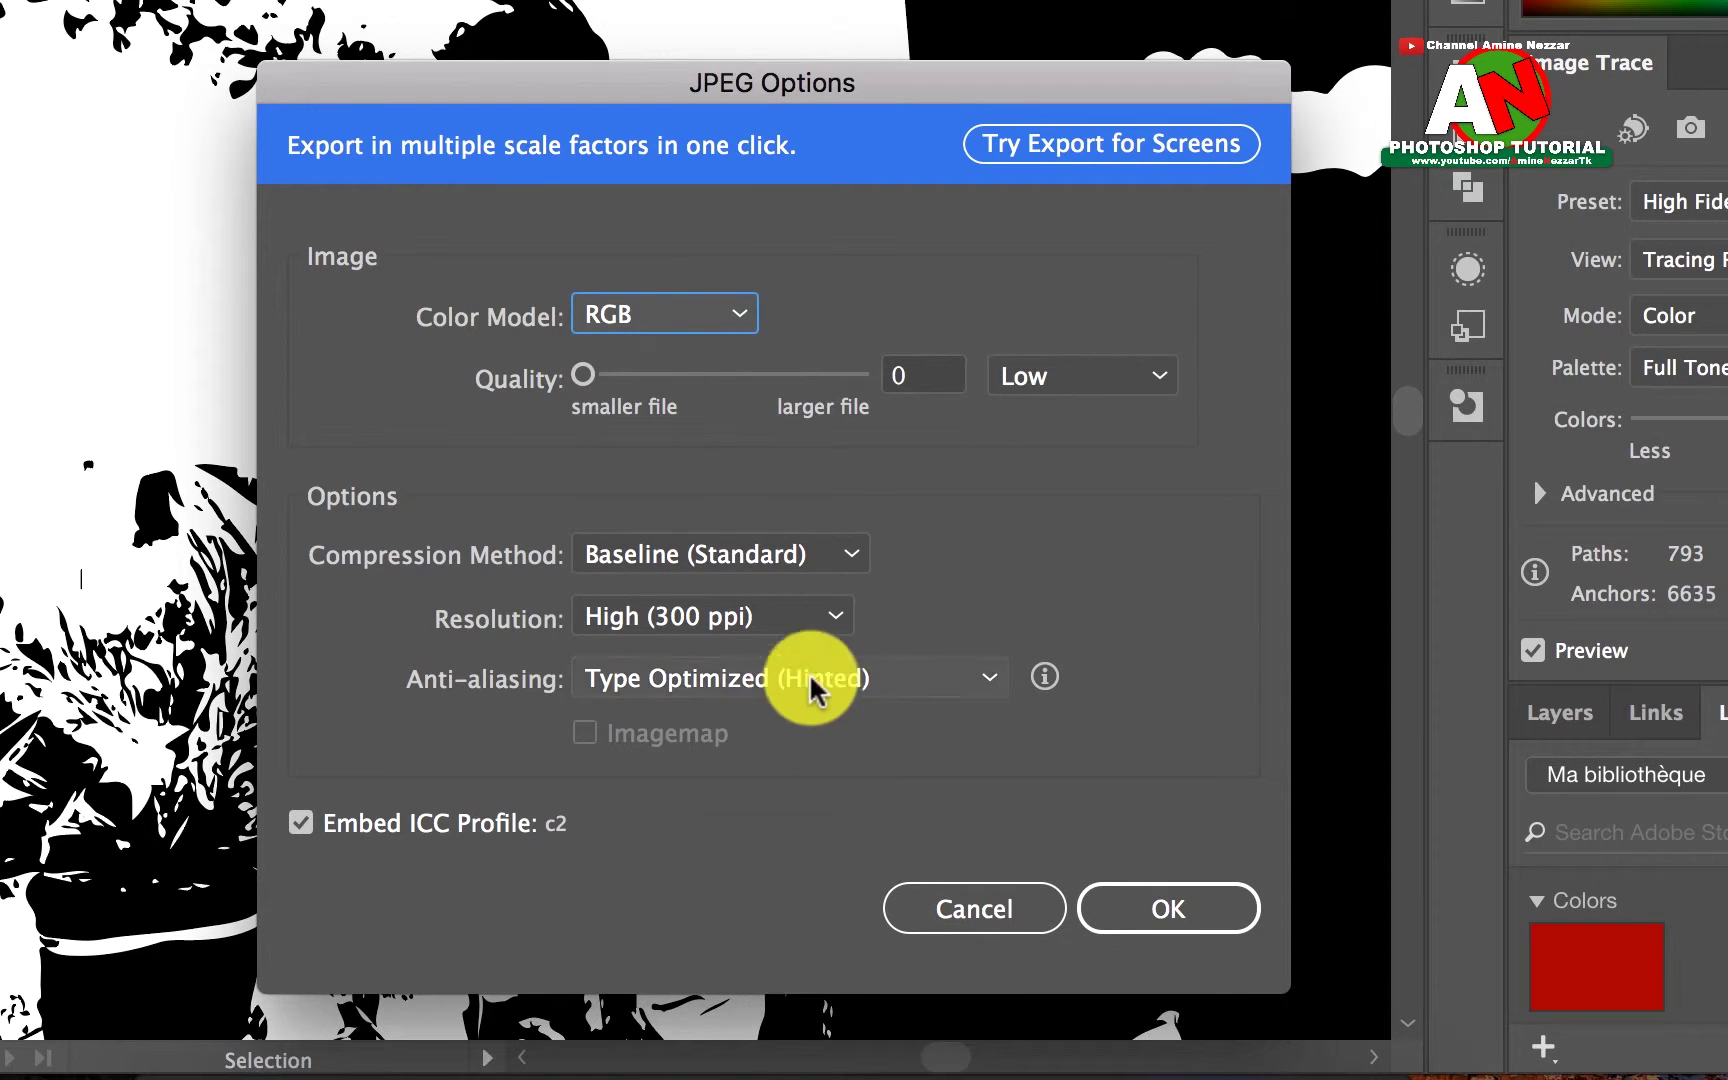
{"action": "left_click", "coordinate": [835, 614]}
{"action": "left_click", "coordinate": [745, 755]}
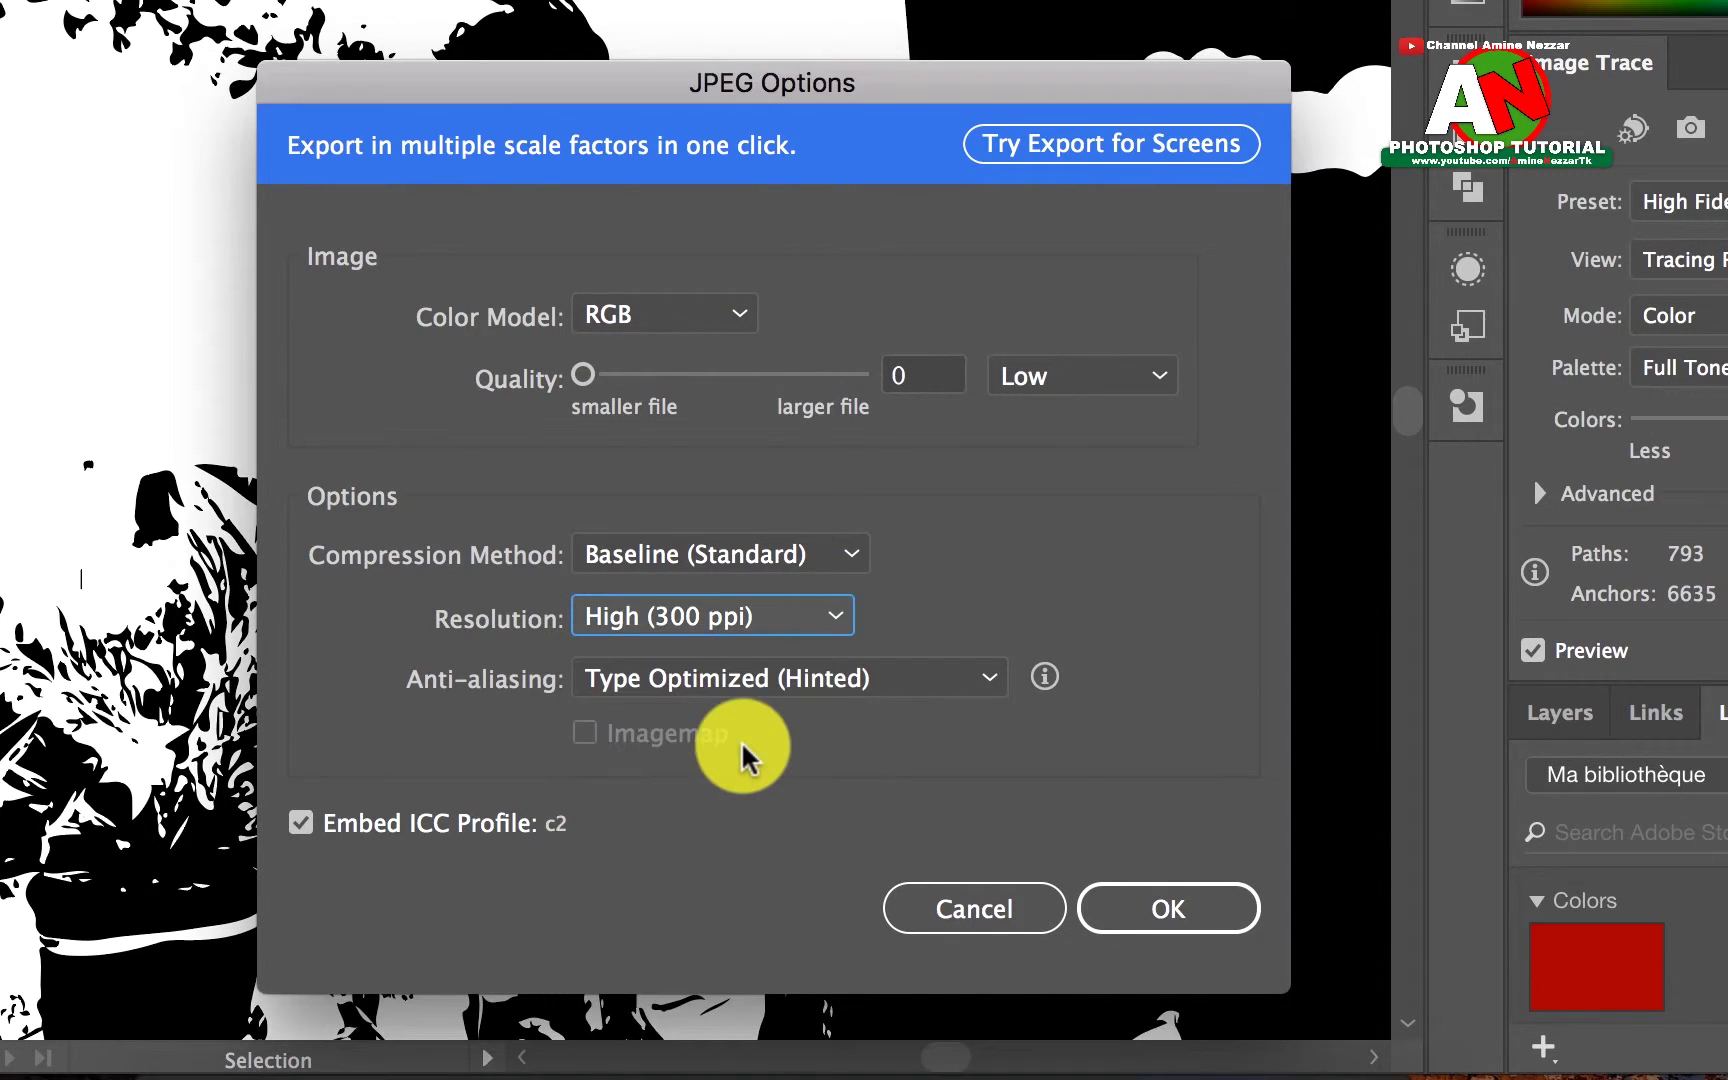
{"action": "left_click", "coordinate": [1157, 910]}
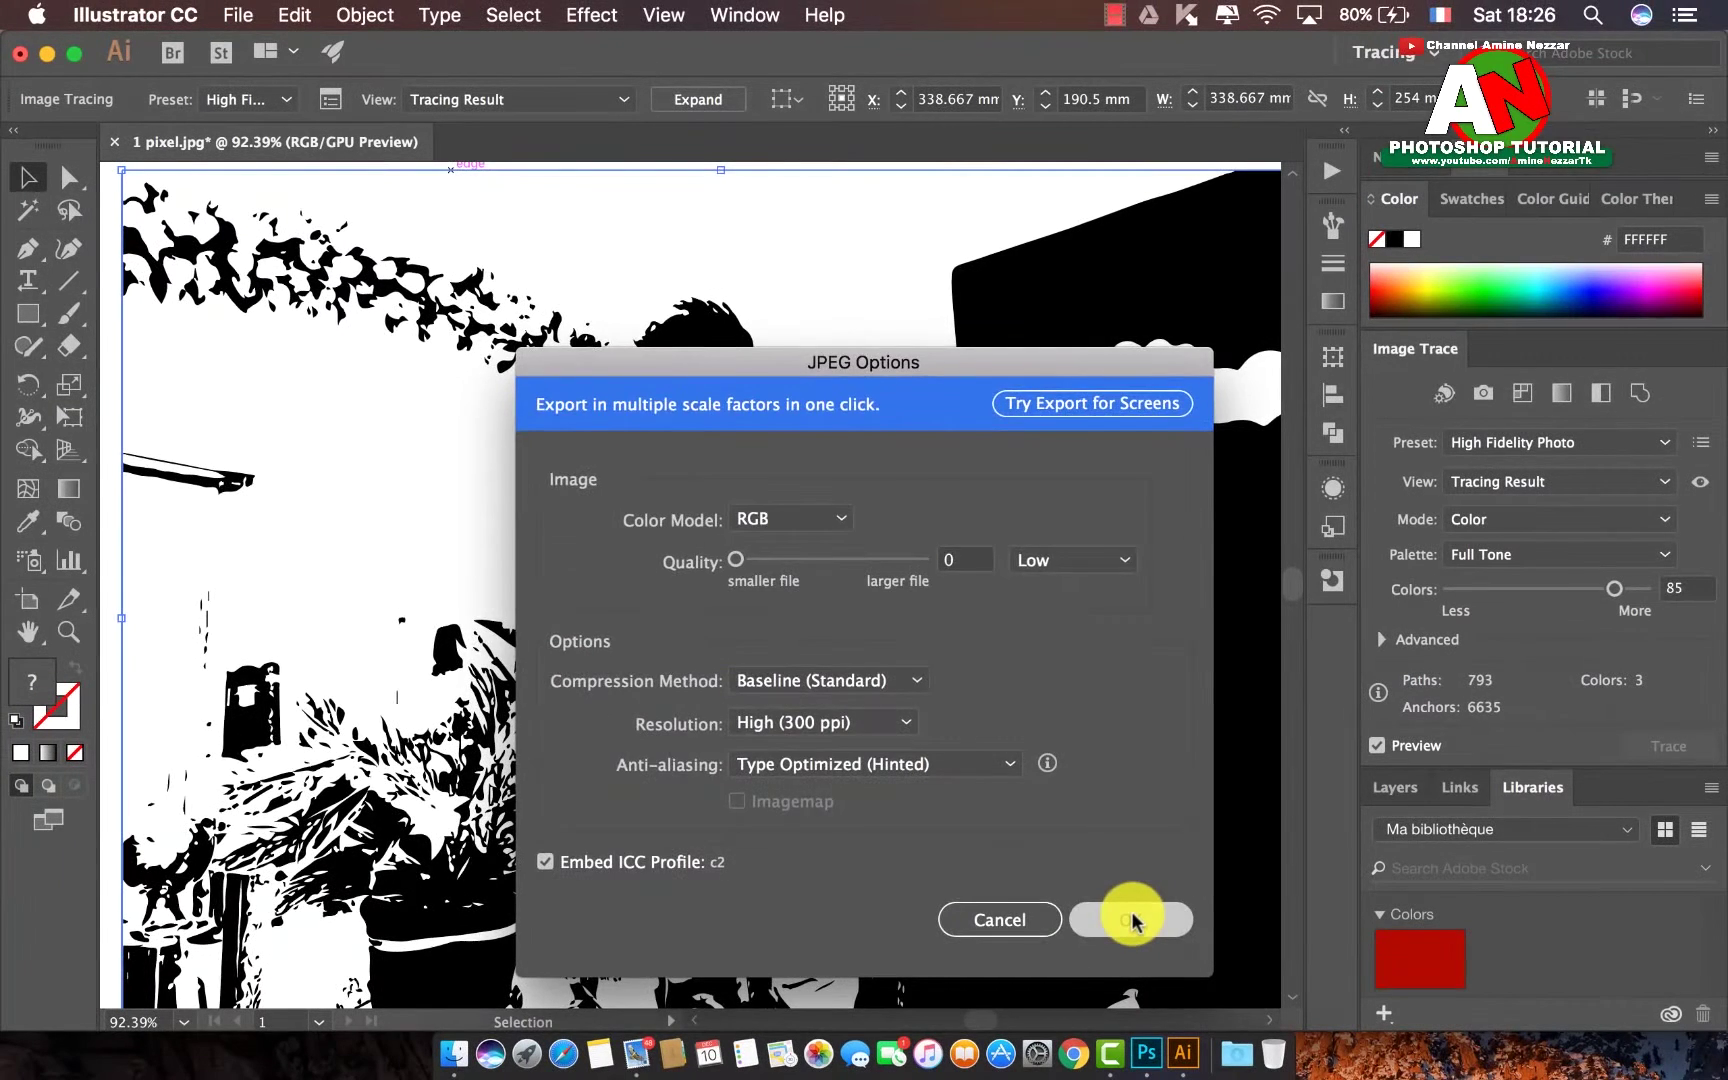
- Open a Finder window and navigate to the logo chems folder on the Desktop
{"action": "left_click", "coordinate": [452, 1065]}
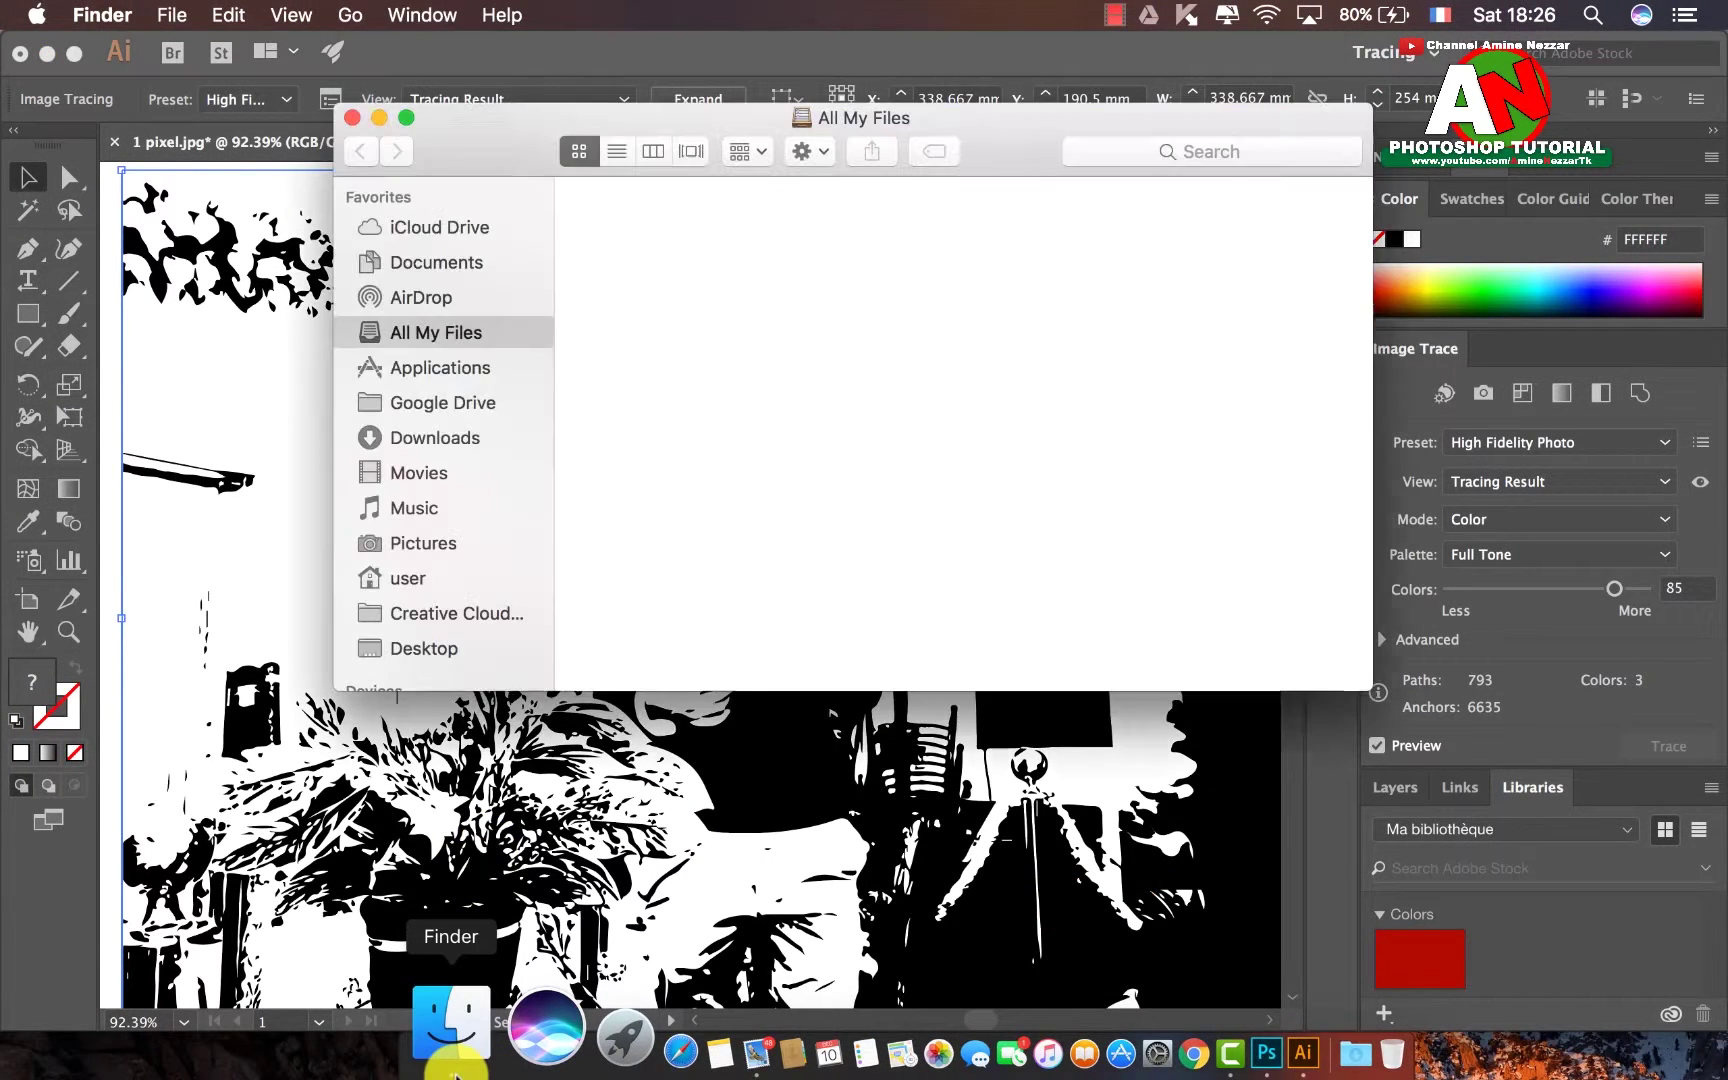
{"action": "left_click", "coordinate": [440, 476]}
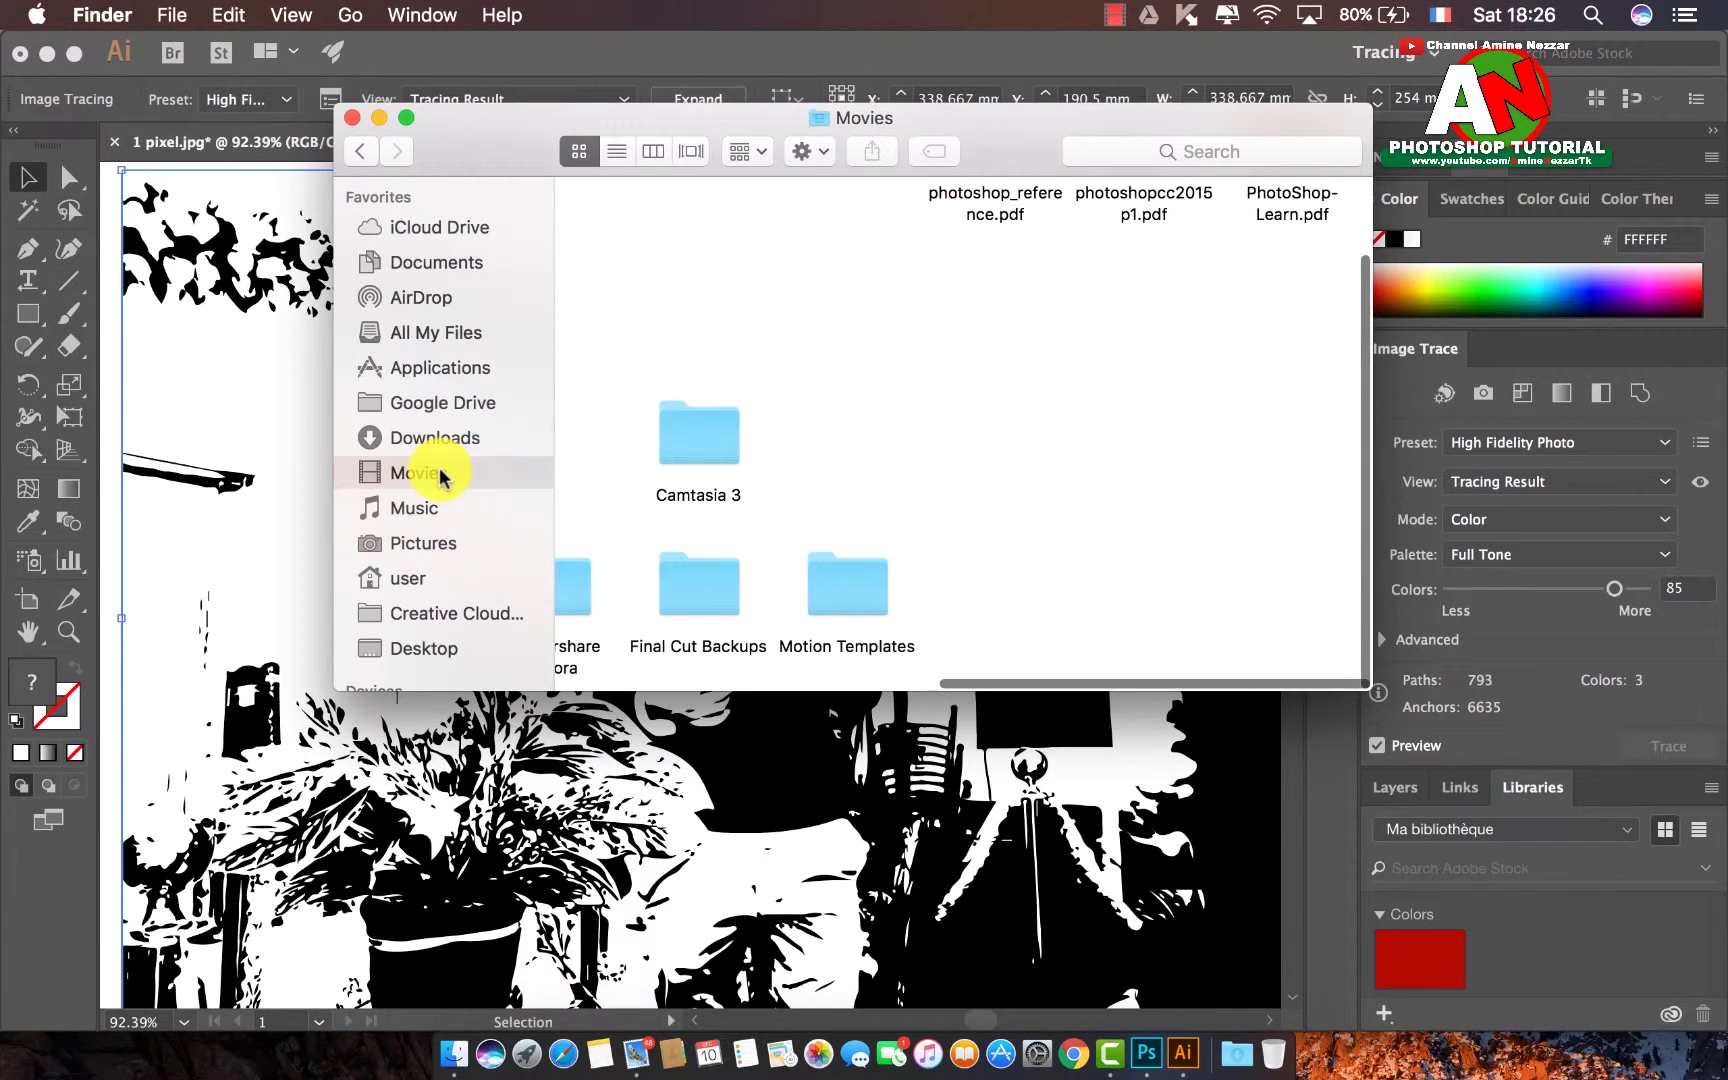
{"action": "left_click", "coordinate": [450, 646]}
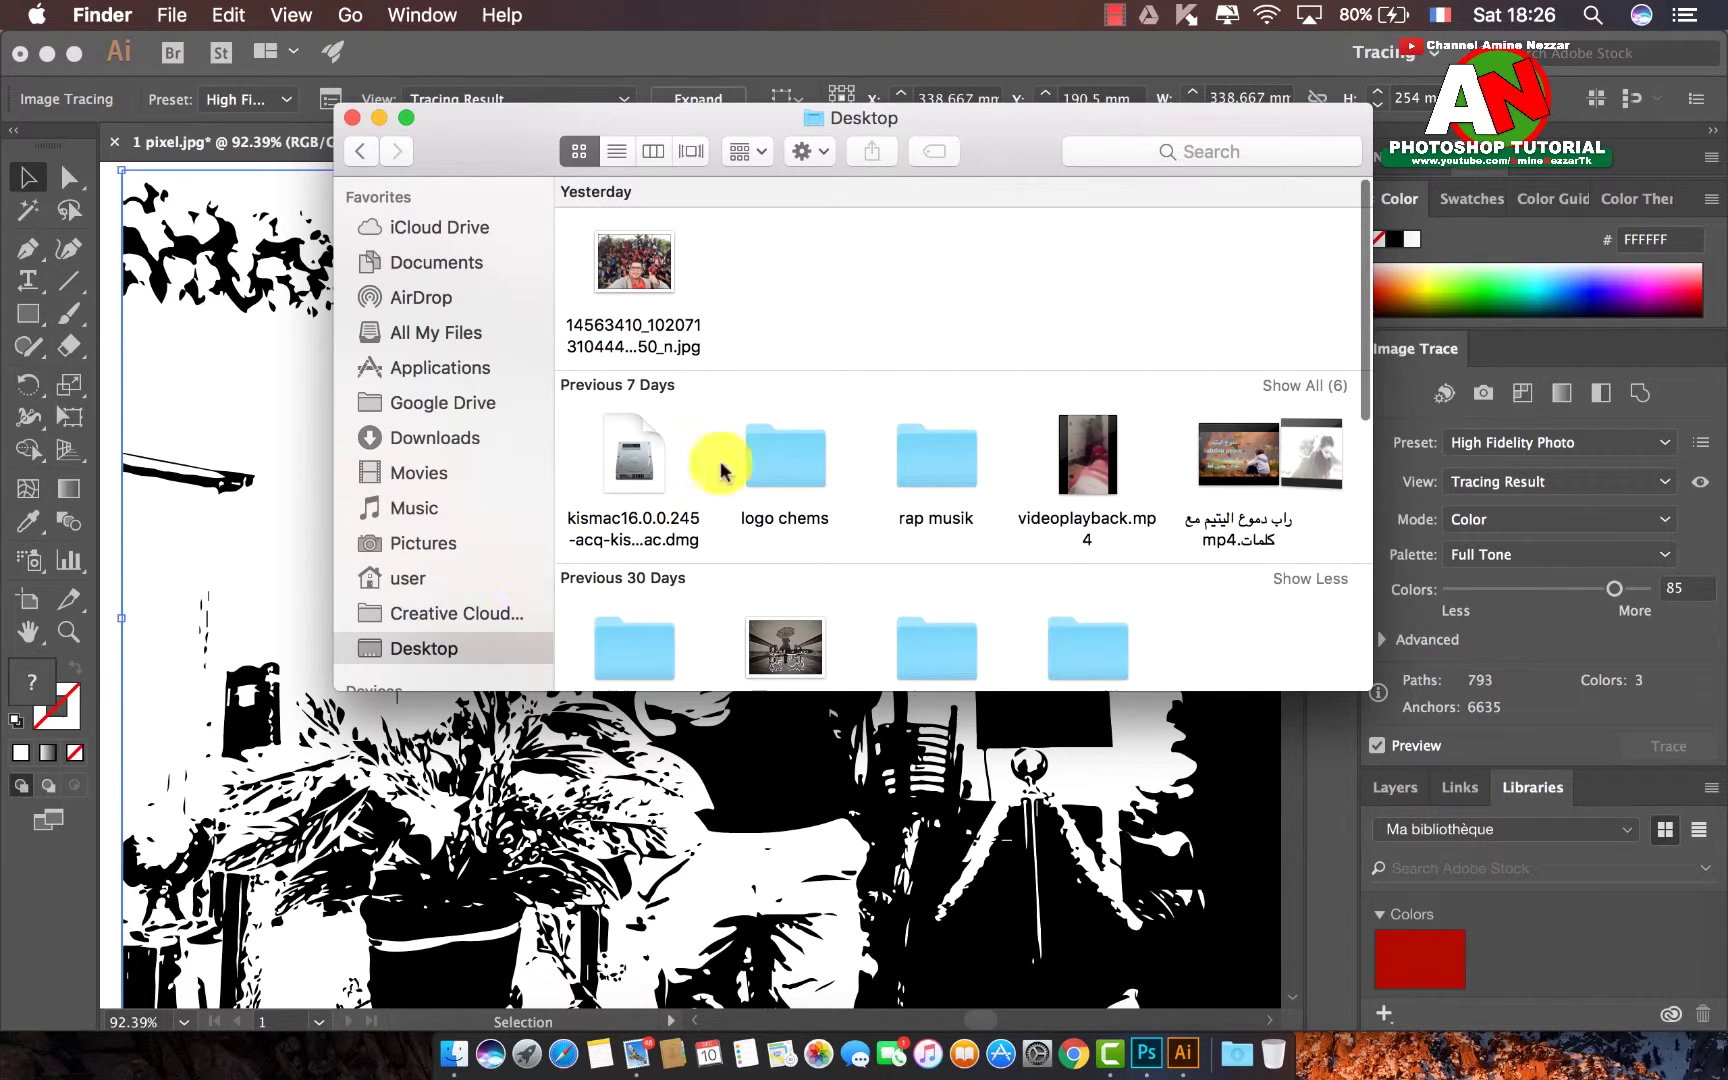
{"action": "scroll", "coordinate": [760, 450], "scroll_direction": "down", "scroll_amount": 1}
{"action": "double_click", "coordinate": [765, 425]}
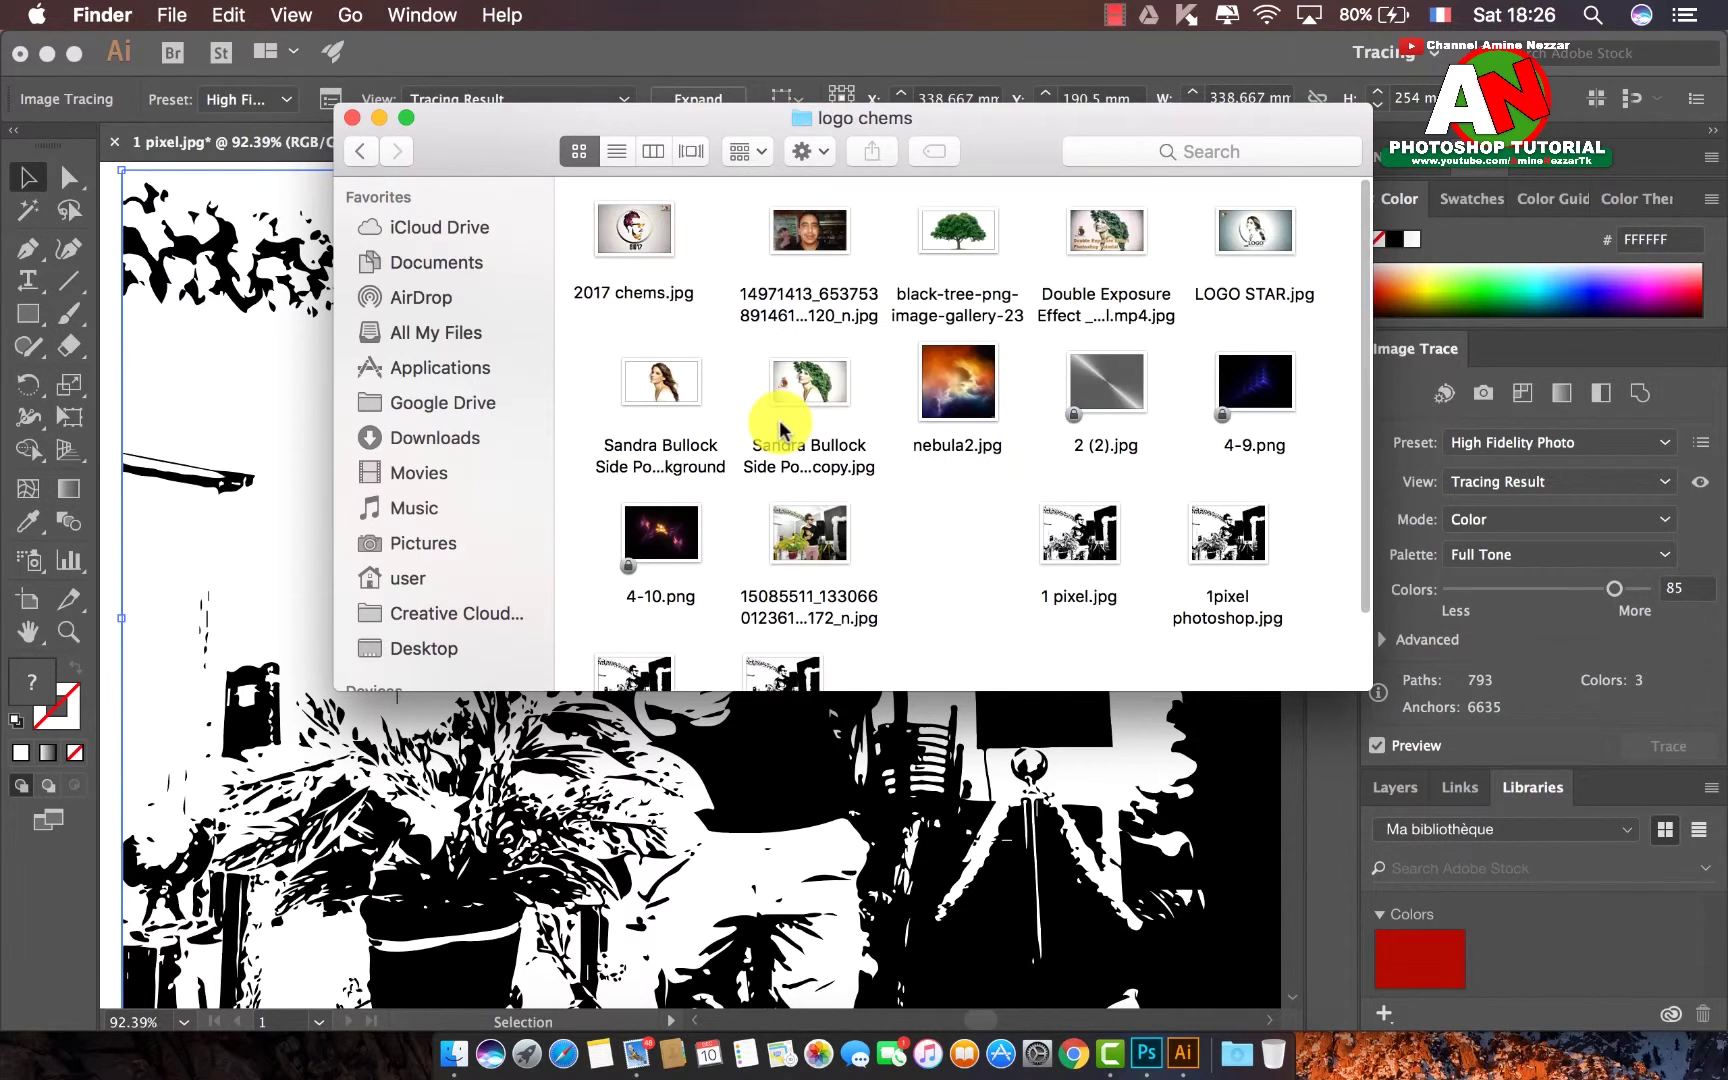
{"action": "scroll", "coordinate": [780, 430], "scroll_direction": "down", "scroll_amount": 3}
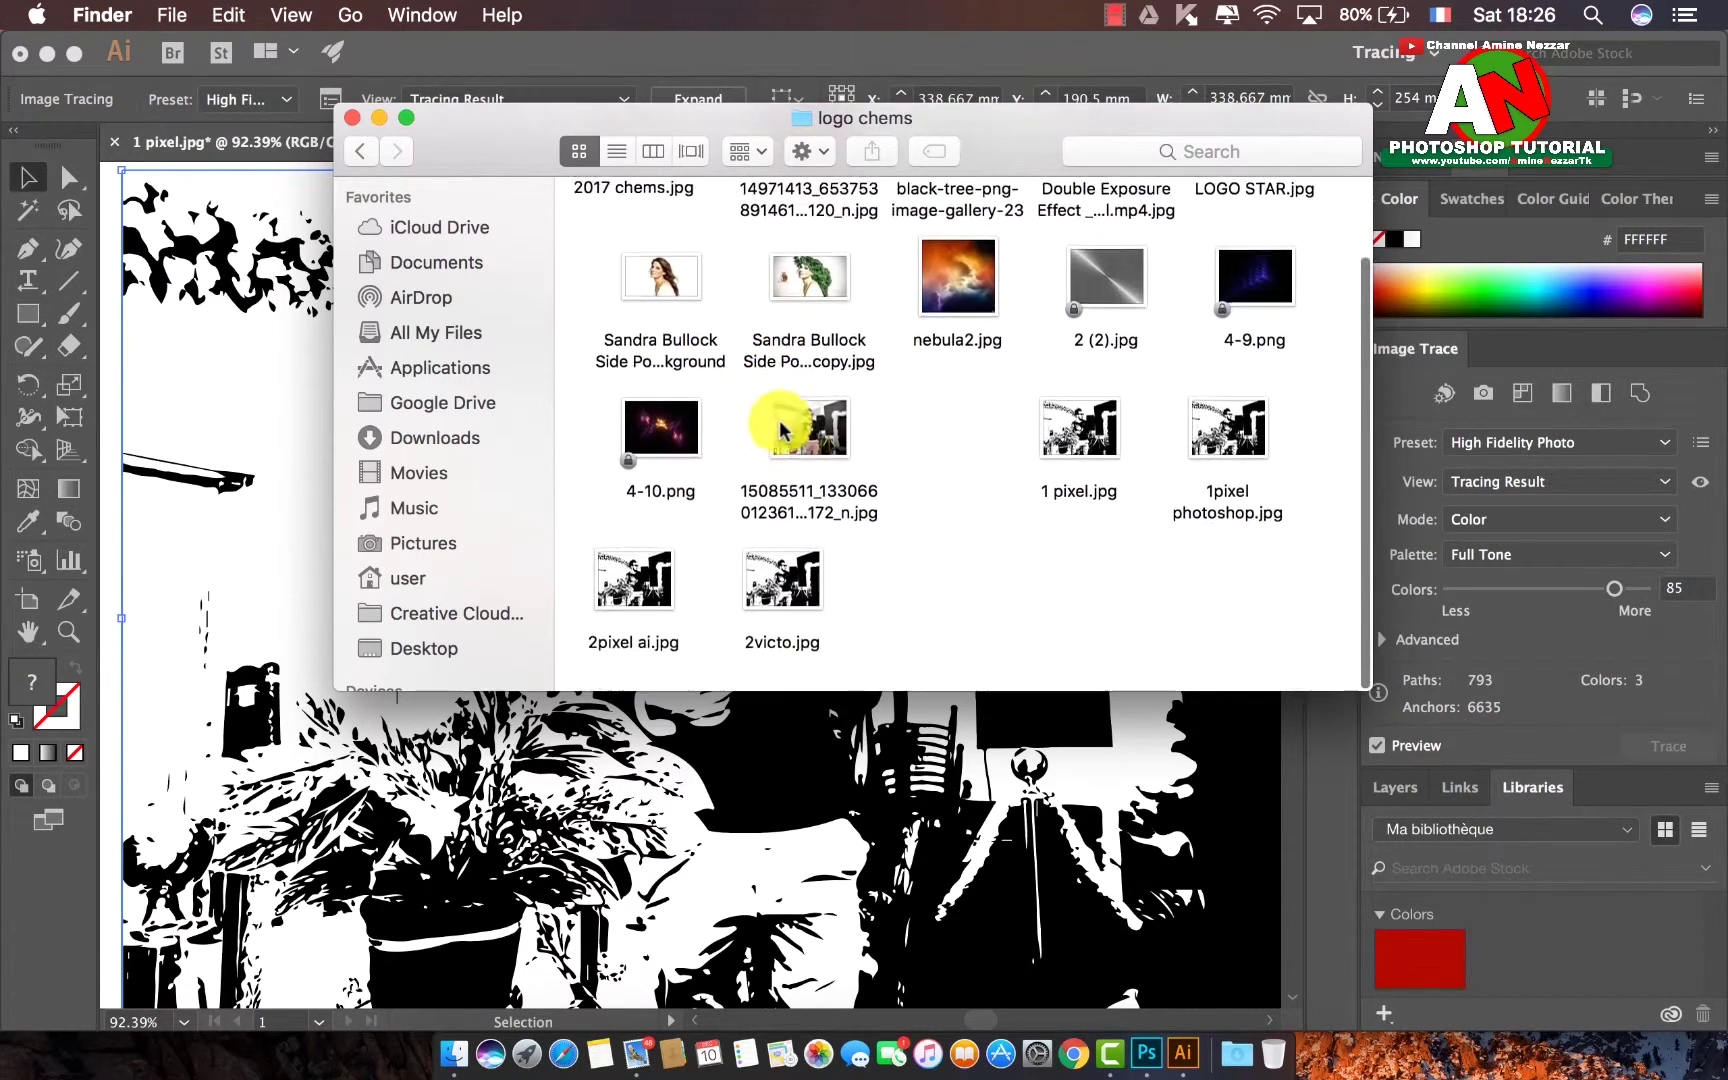
- Preview 1 pixel.jpg, rearrange the windows, and briefly open it in Preview
{"action": "left_click", "coordinate": [1070, 452]}
{"action": "key", "text": "space"}
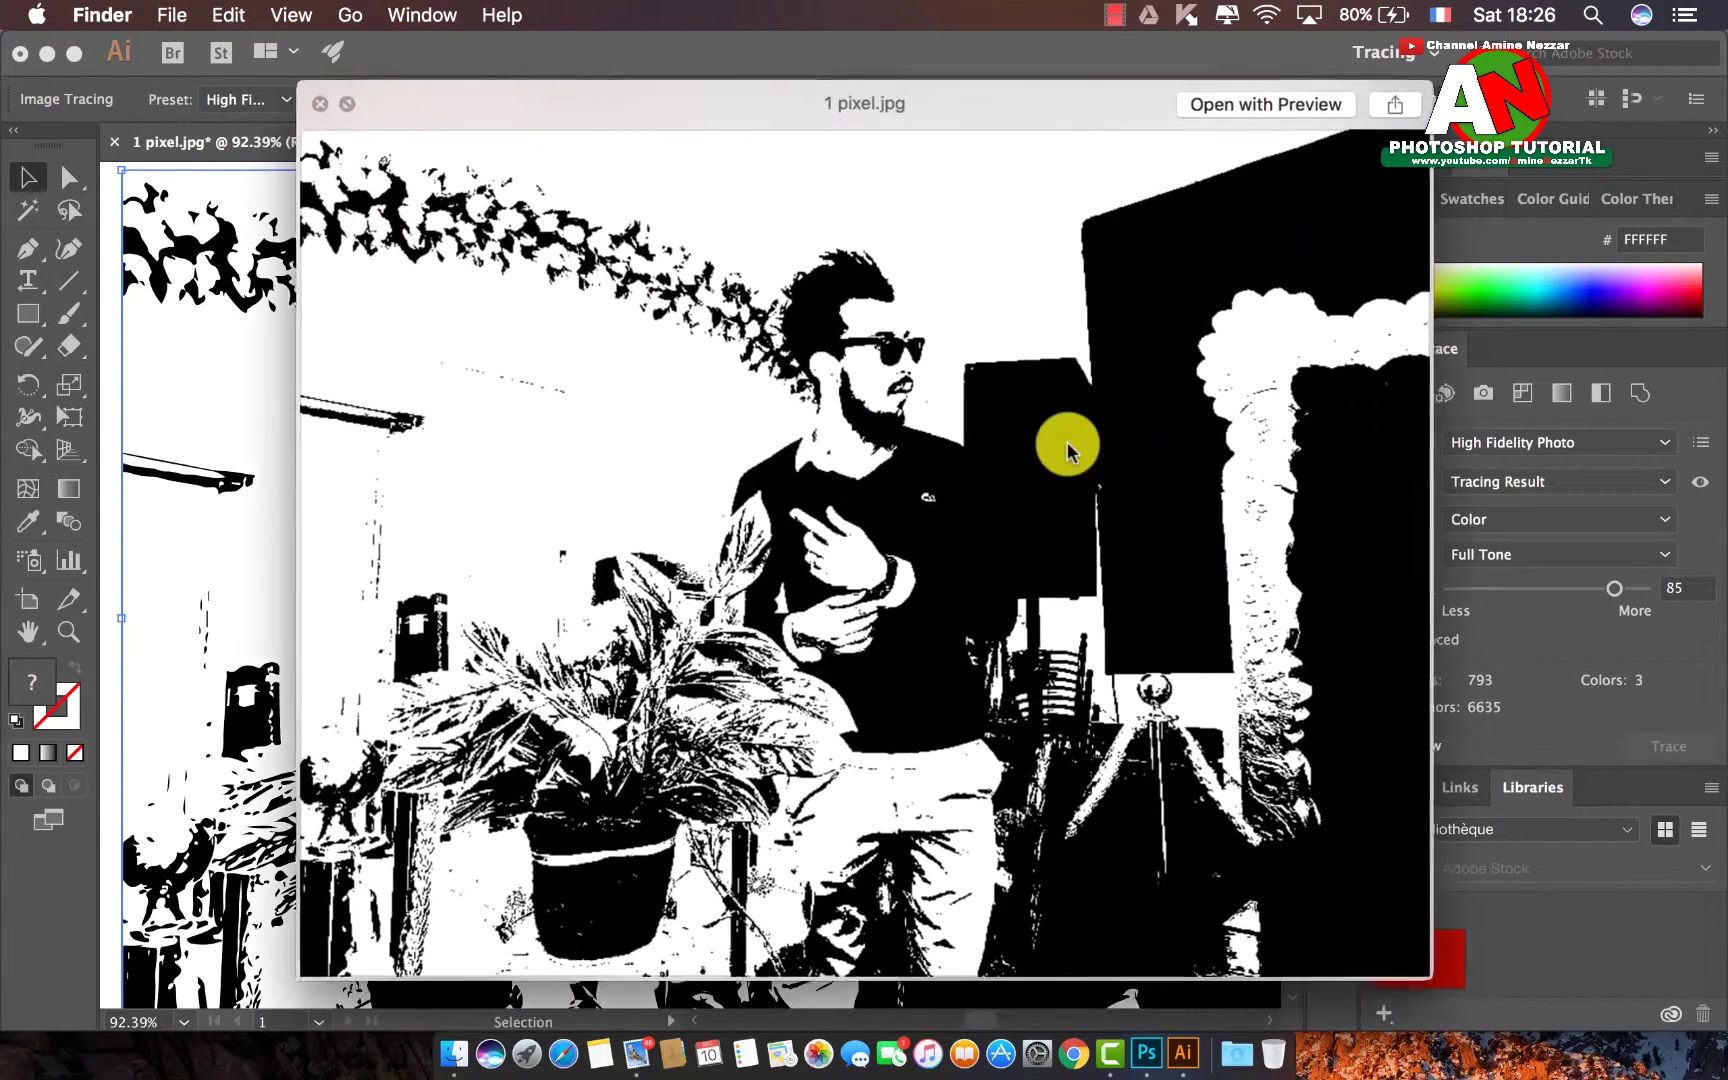
{"action": "mouse_move", "coordinate": [1130, 127]}
{"action": "left_mouse_down"}
{"action": "mouse_move", "coordinate": [645, 192]}
{"action": "mouse_move", "coordinate": [471, 155]}
{"action": "left_mouse_up"}
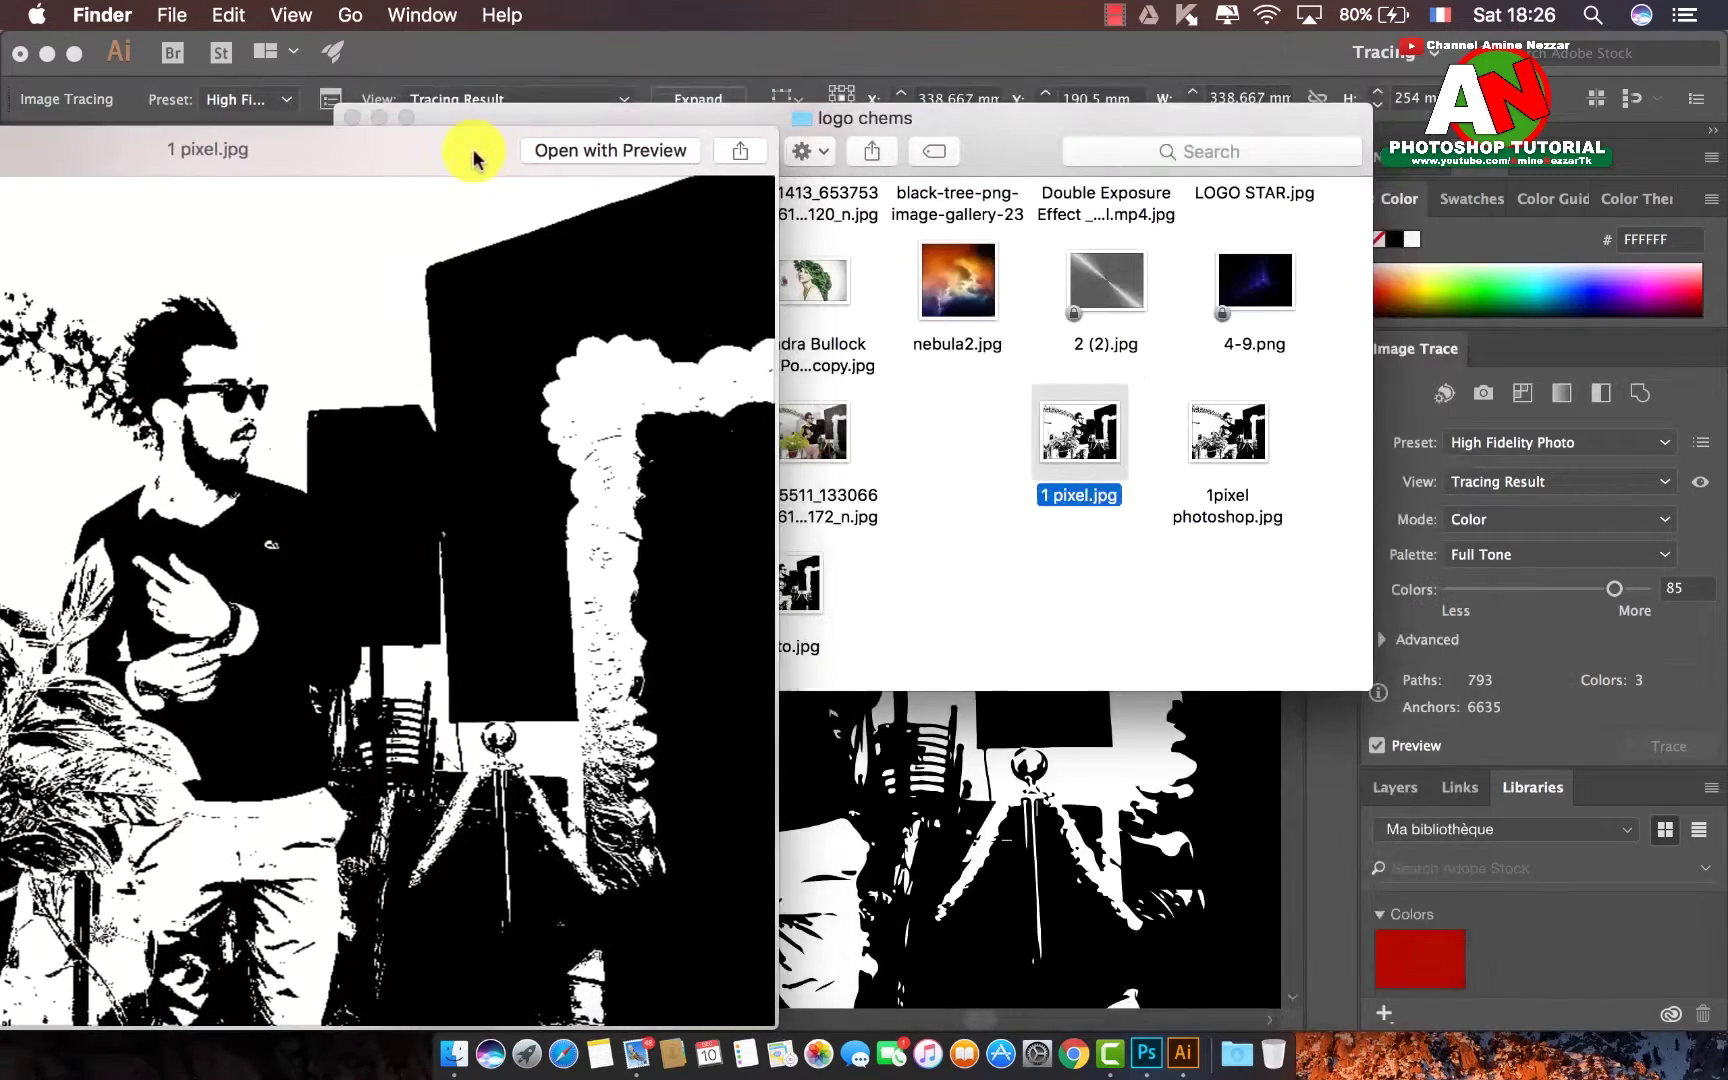
{"action": "left_click", "coordinate": [995, 471]}
{"action": "left_click_drag", "start_coordinate": [673, 133], "coordinate": [1028, 124]}
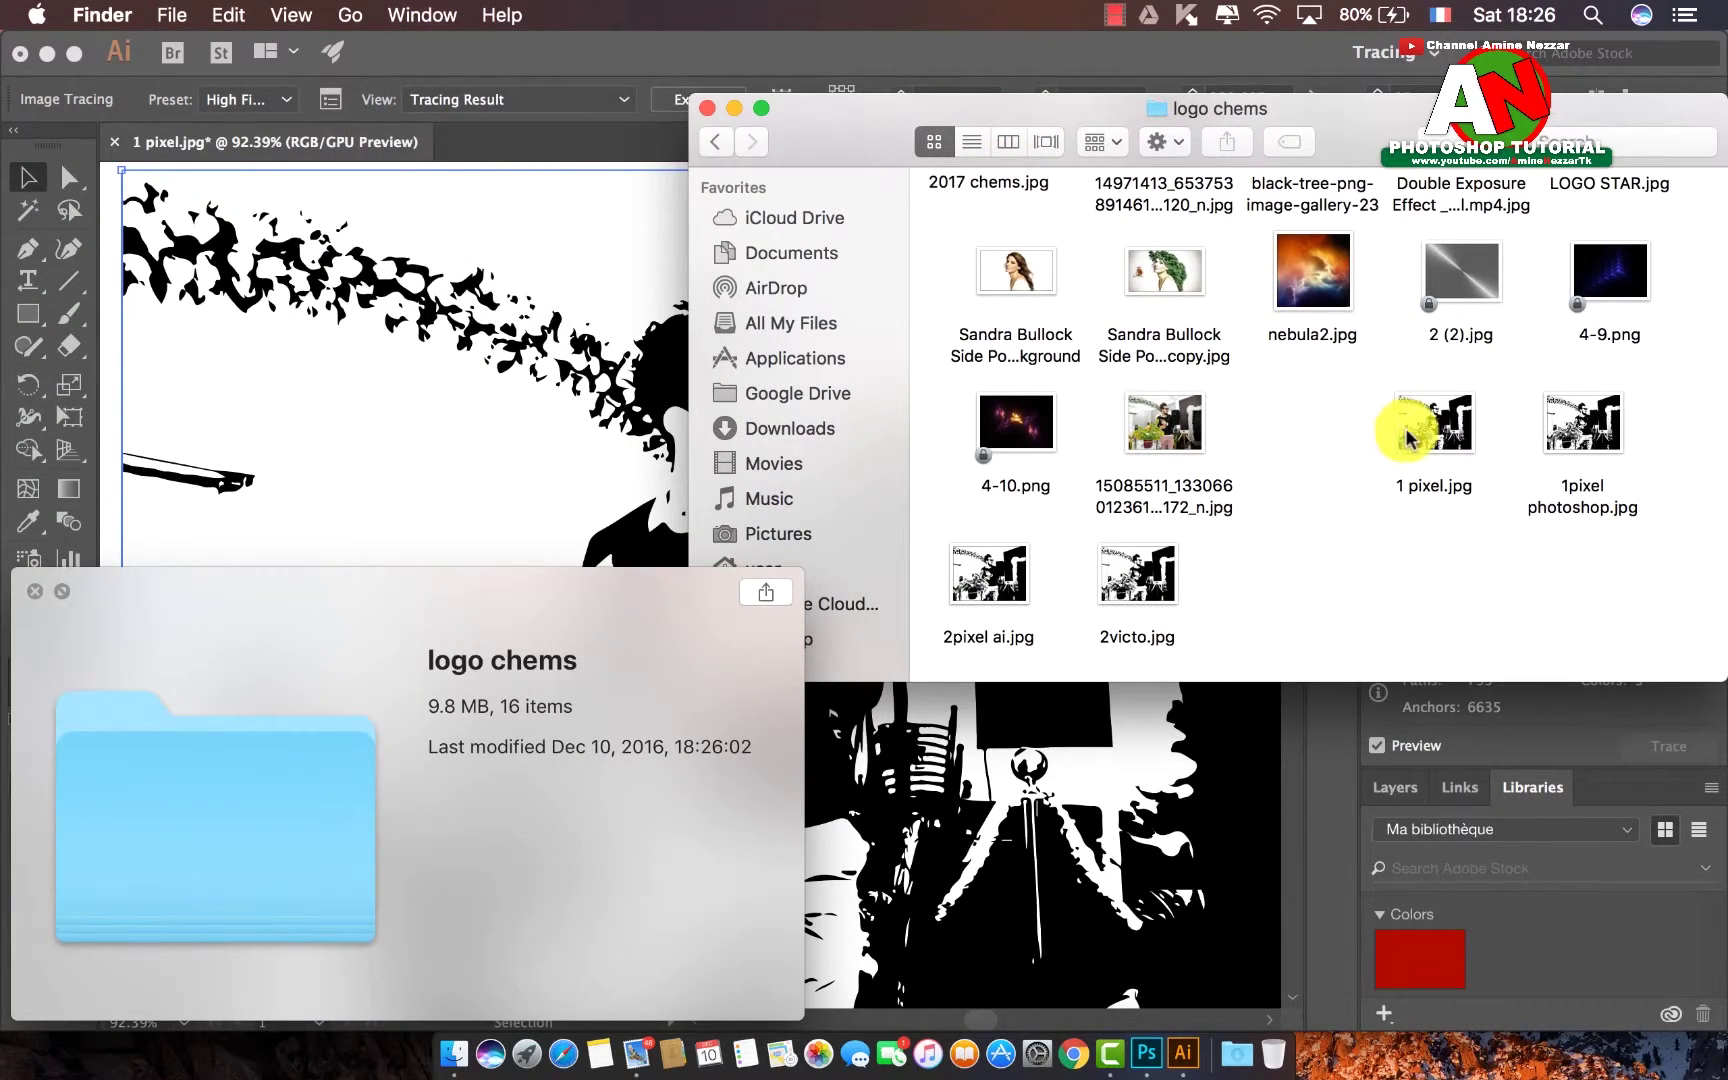
{"action": "double_click", "coordinate": [1430, 425]}
{"action": "left_click_drag", "start_coordinate": [870, 158], "coordinate": [557, 155]}
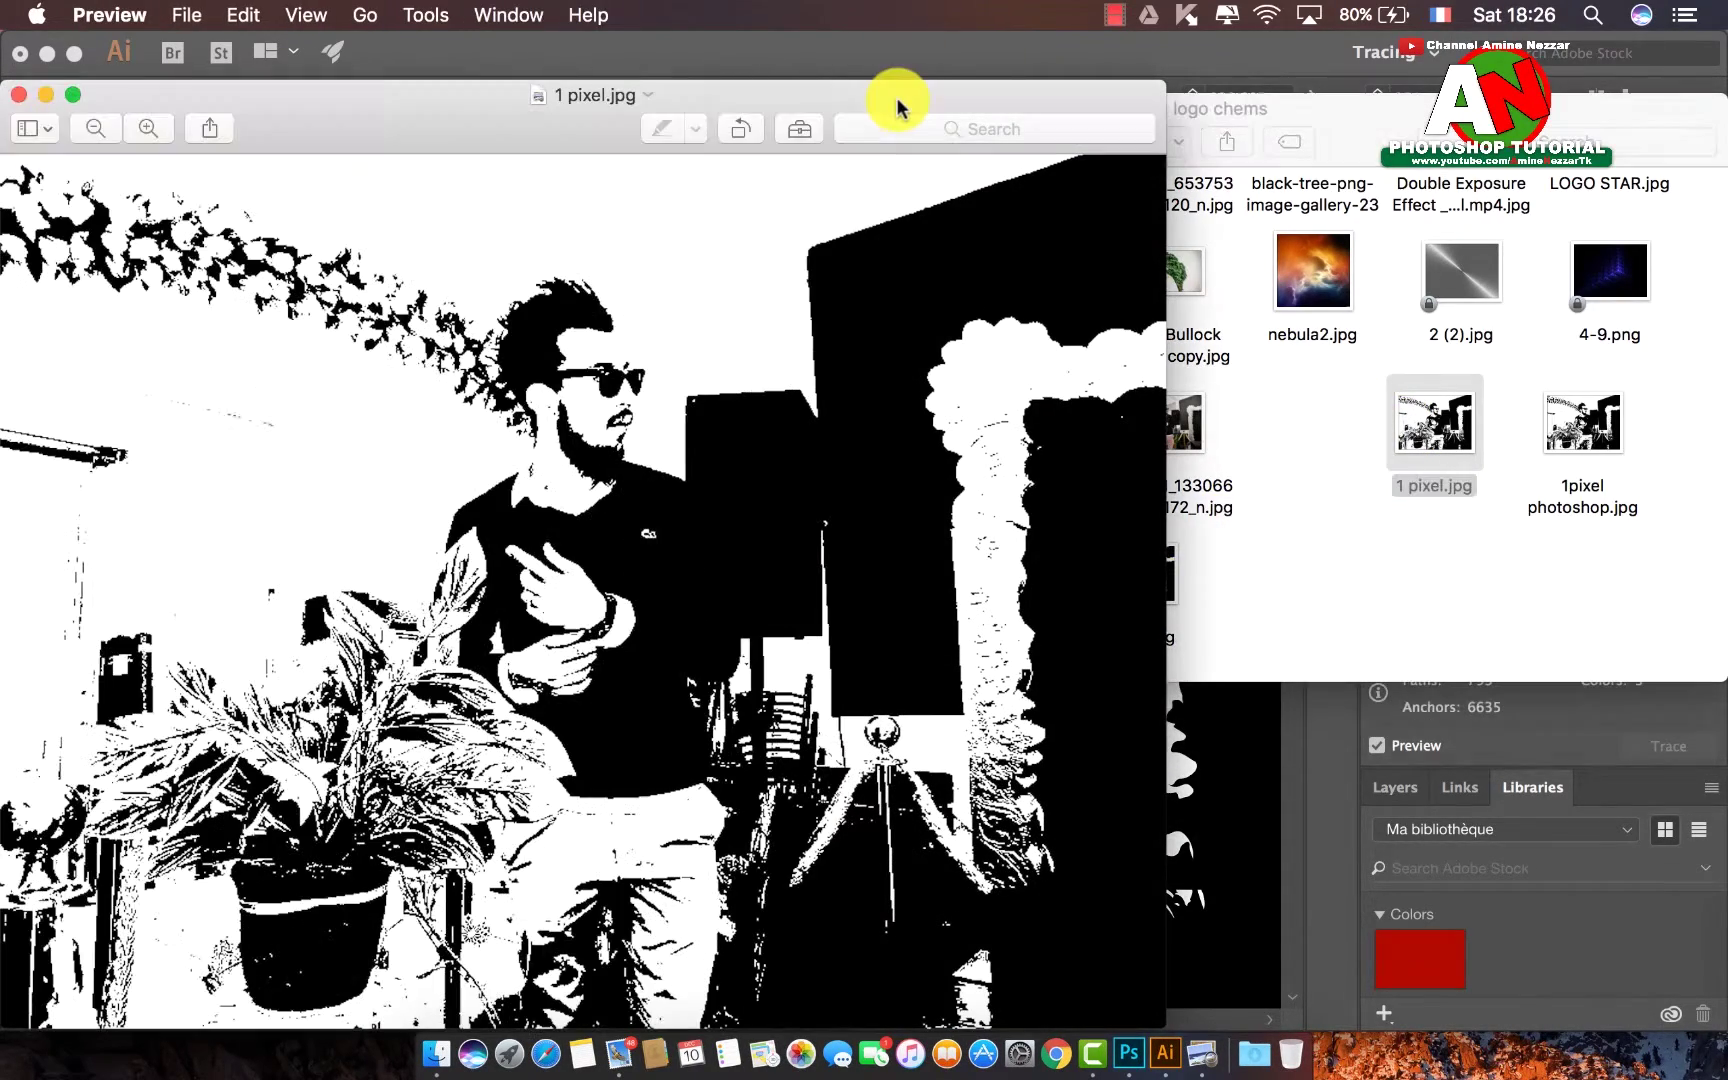
{"action": "left_click", "coordinate": [17, 95]}
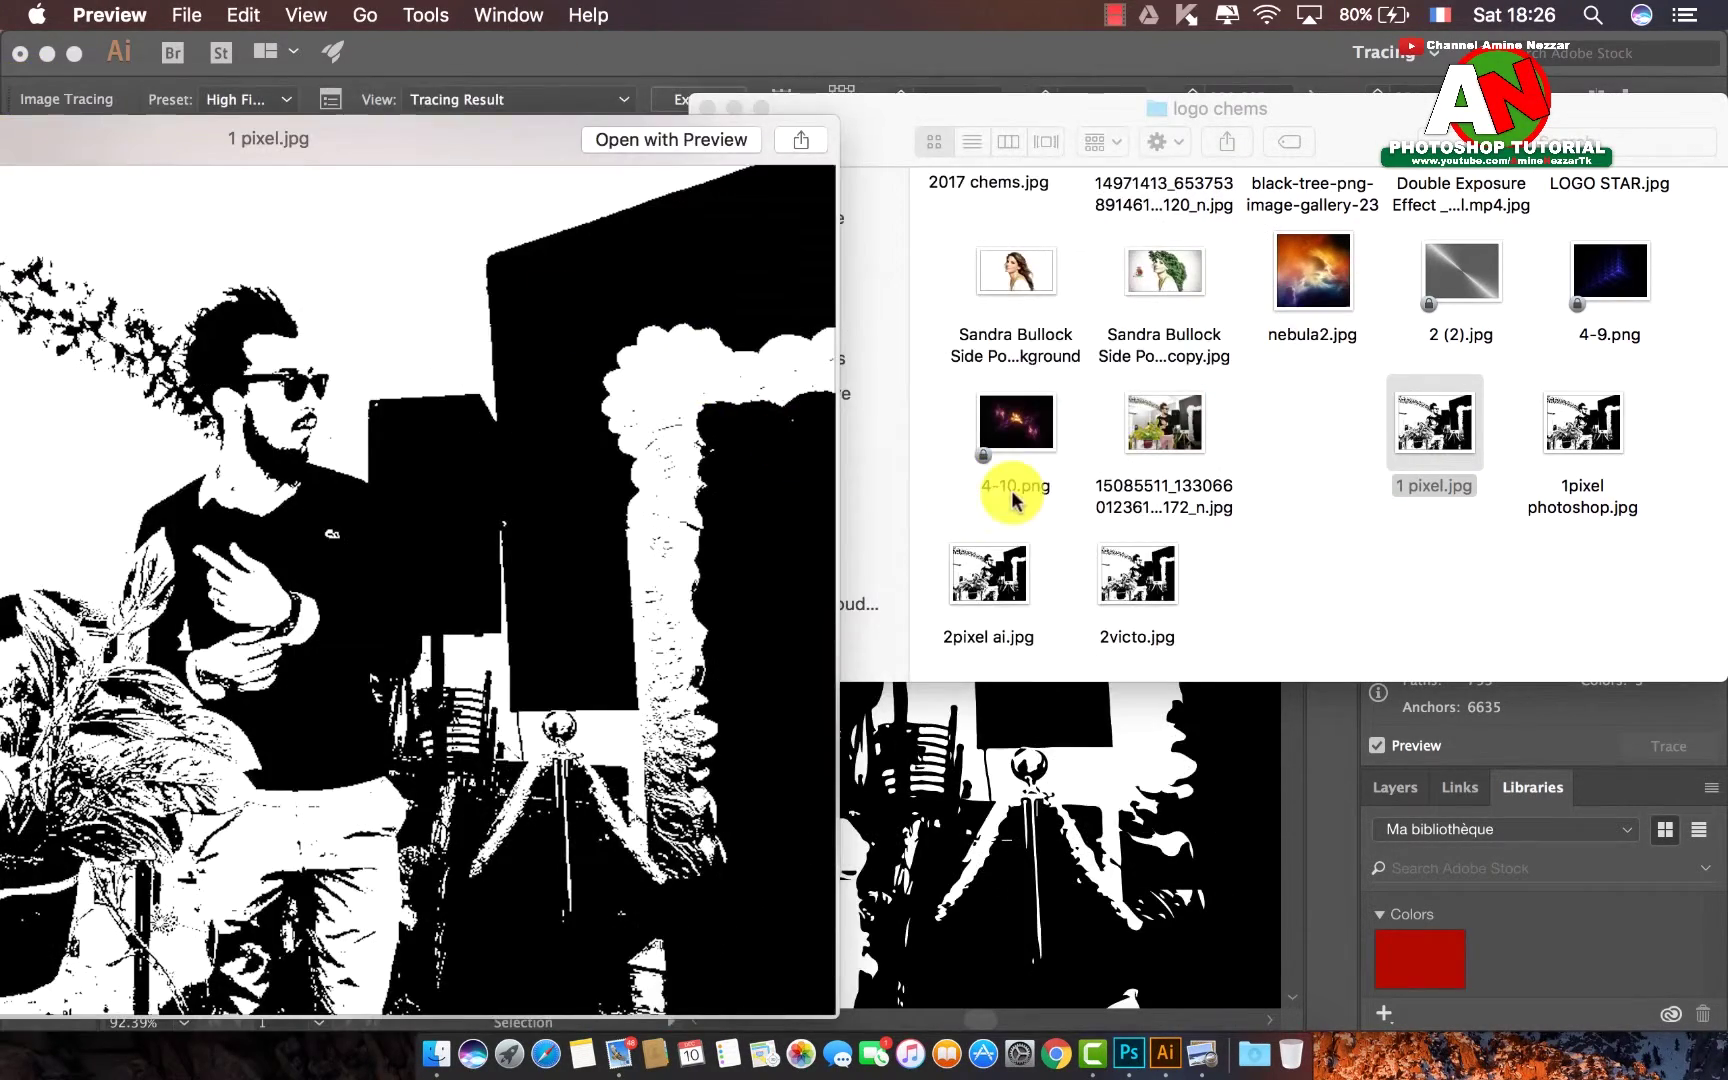
- Quick Look 2victo.jpg, then bring up the Quick Look preview of 1 pixel.jpg
{"action": "left_click", "coordinate": [1140, 578]}
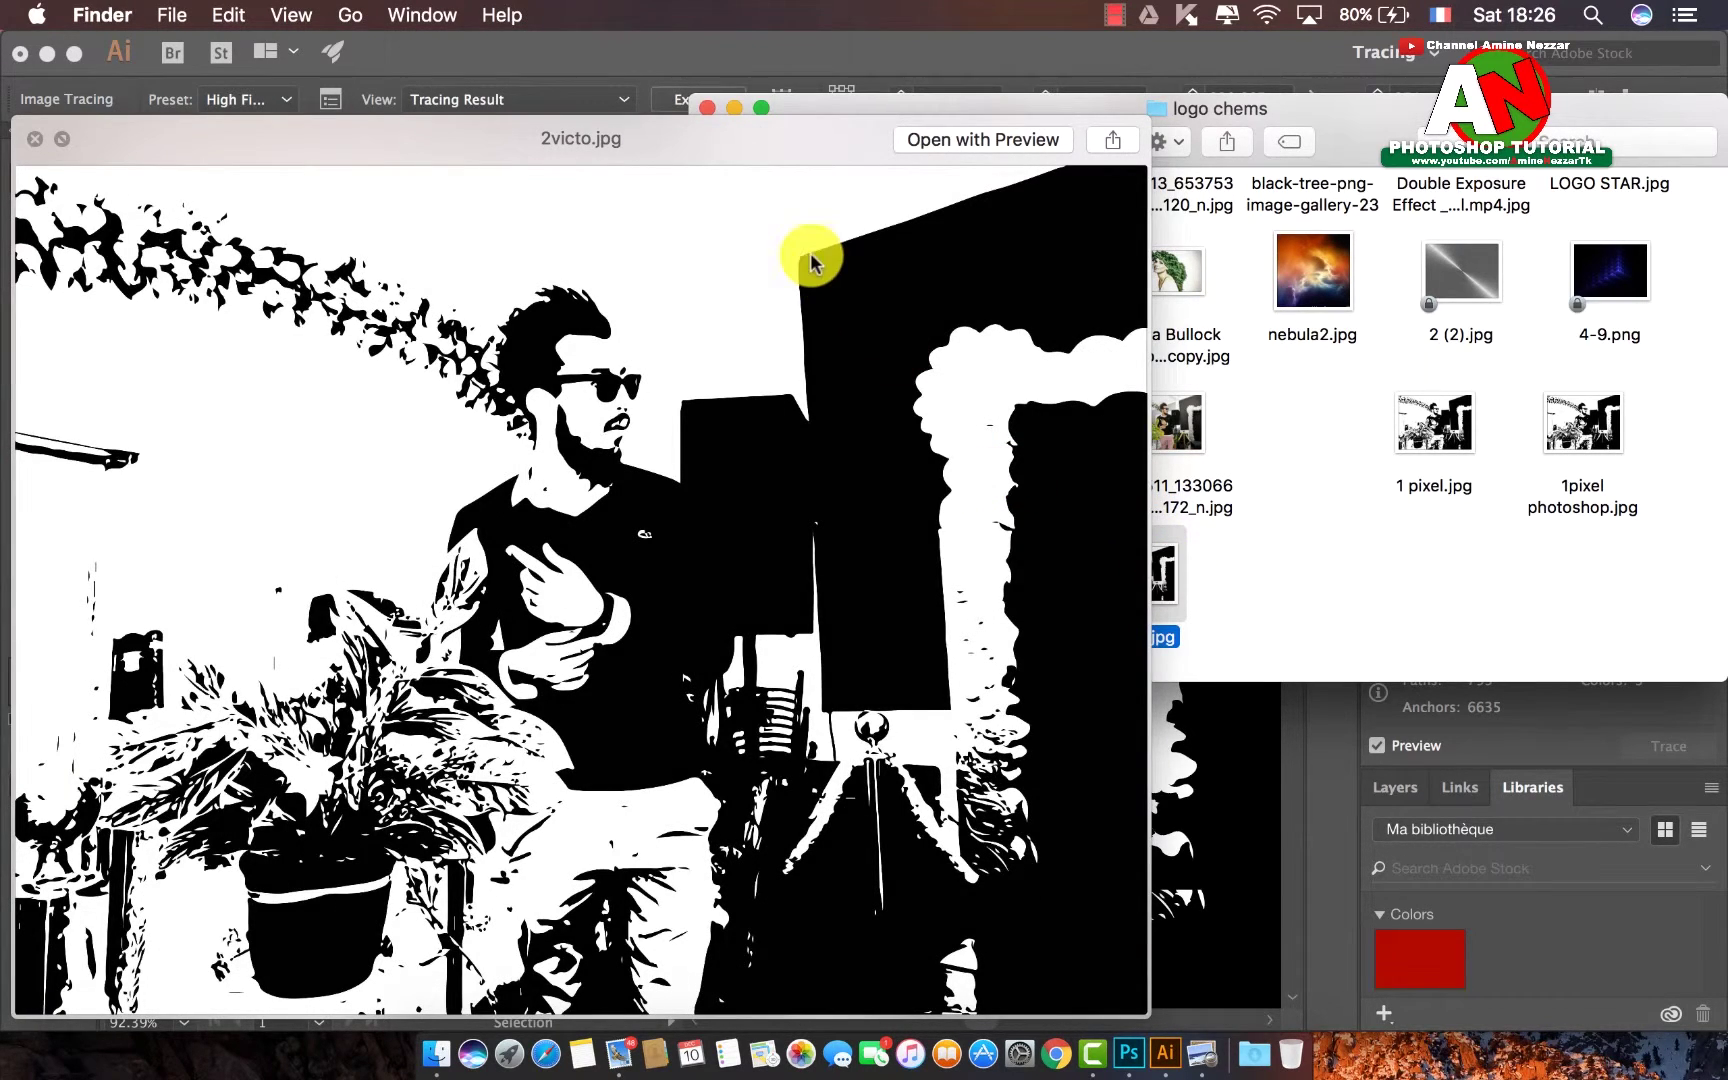
{"action": "mouse_move", "coordinate": [694, 148]}
{"action": "left_mouse_down"}
{"action": "mouse_move", "coordinate": [1270, 160]}
{"action": "mouse_move", "coordinate": [643, 190]}
{"action": "left_mouse_up"}
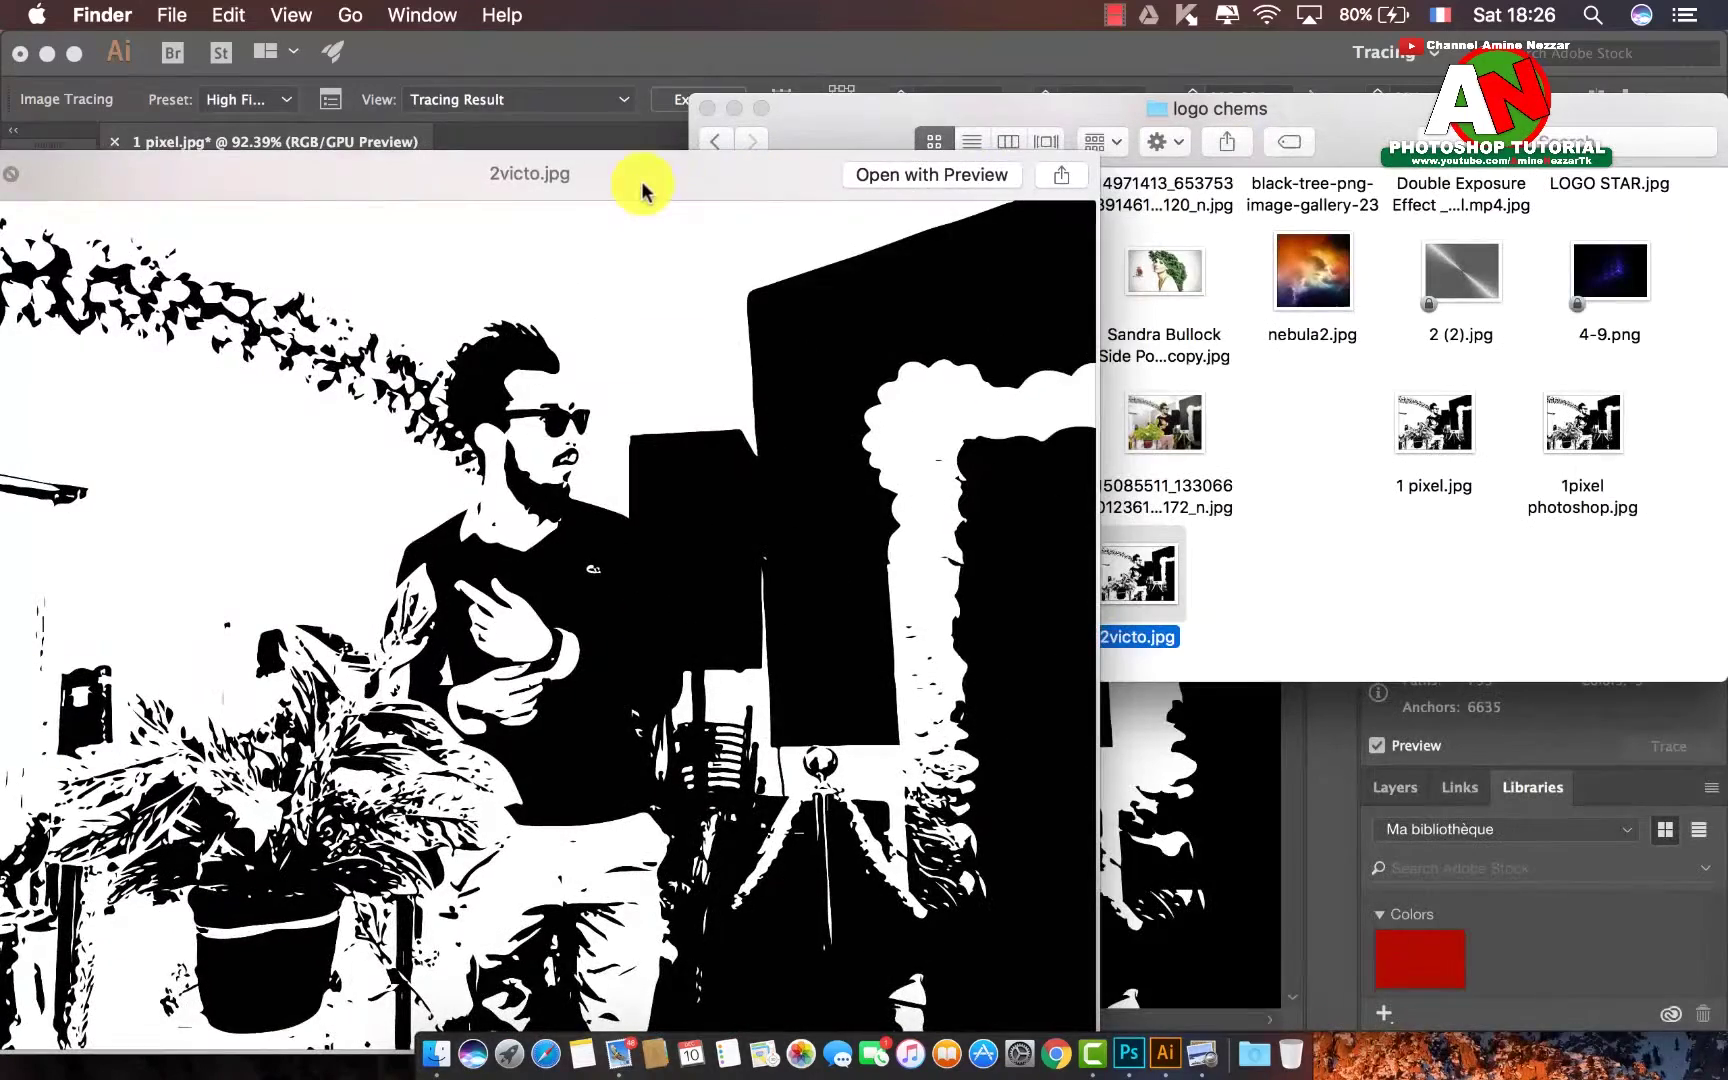
{"action": "key", "text": "space"}
{"action": "left_click", "coordinate": [1001, 577]}
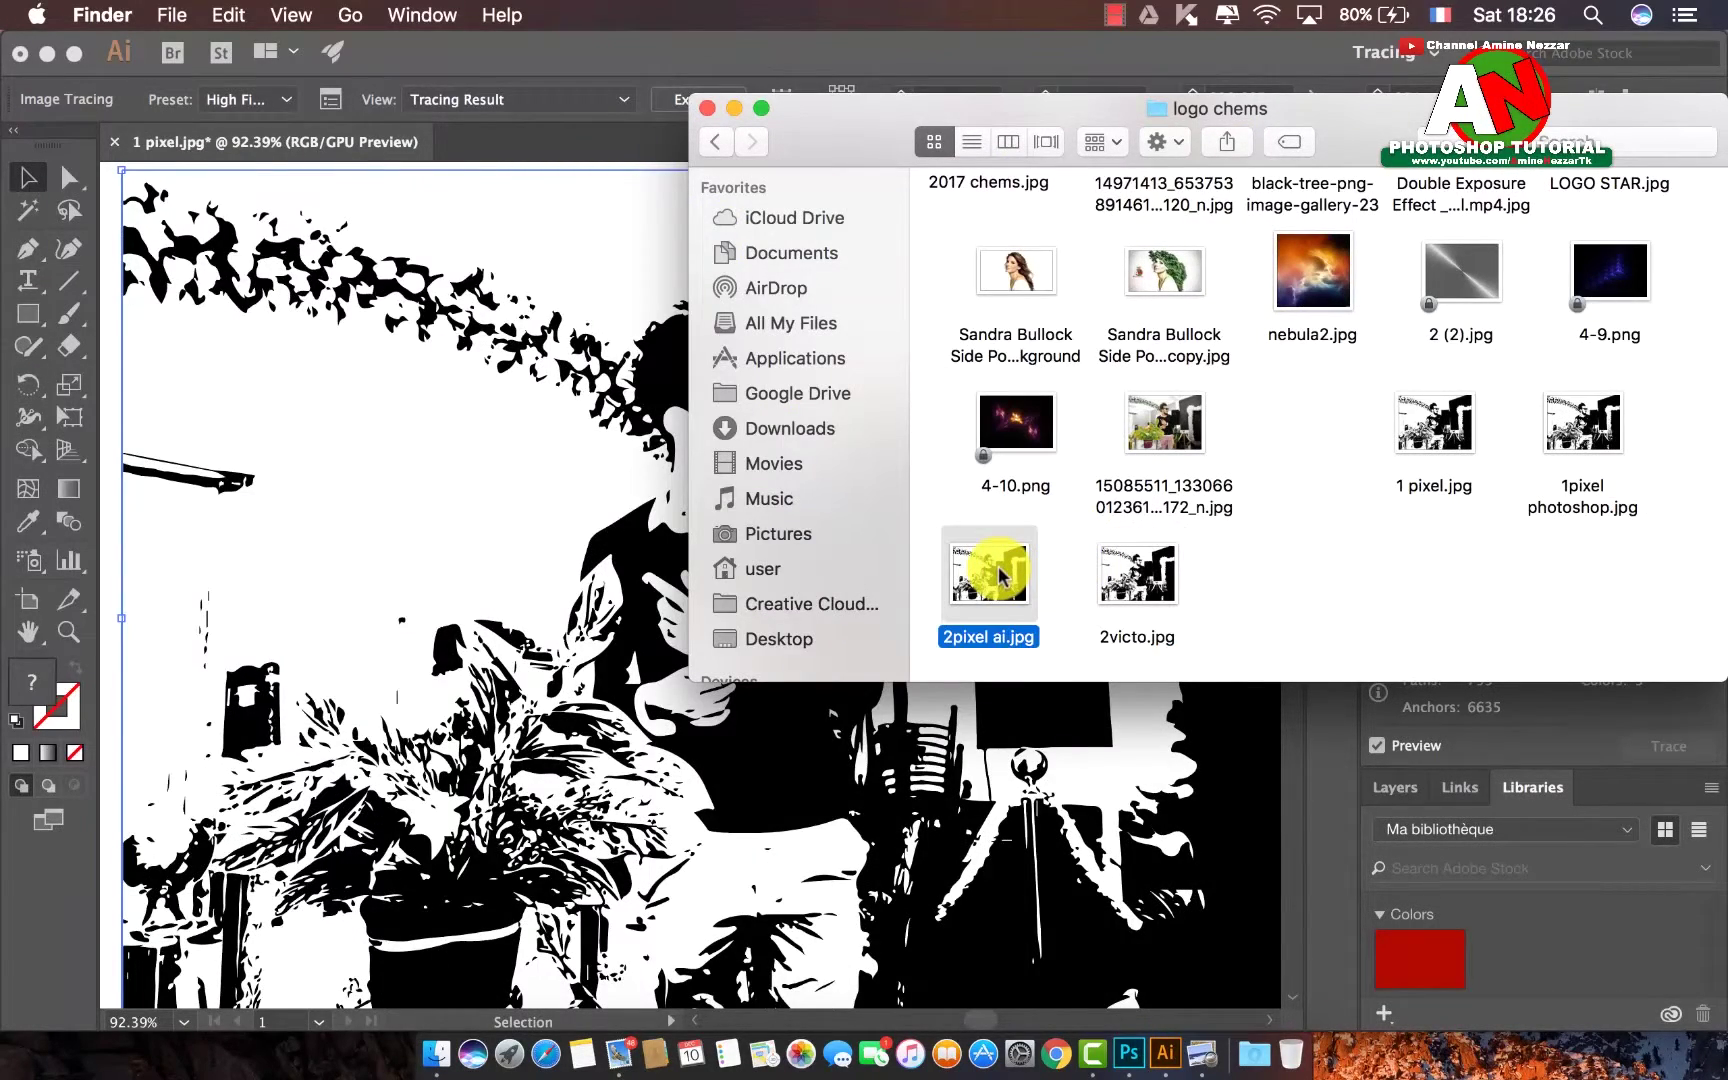
{"action": "left_click", "coordinate": [1430, 440]}
{"action": "key", "text": "space"}
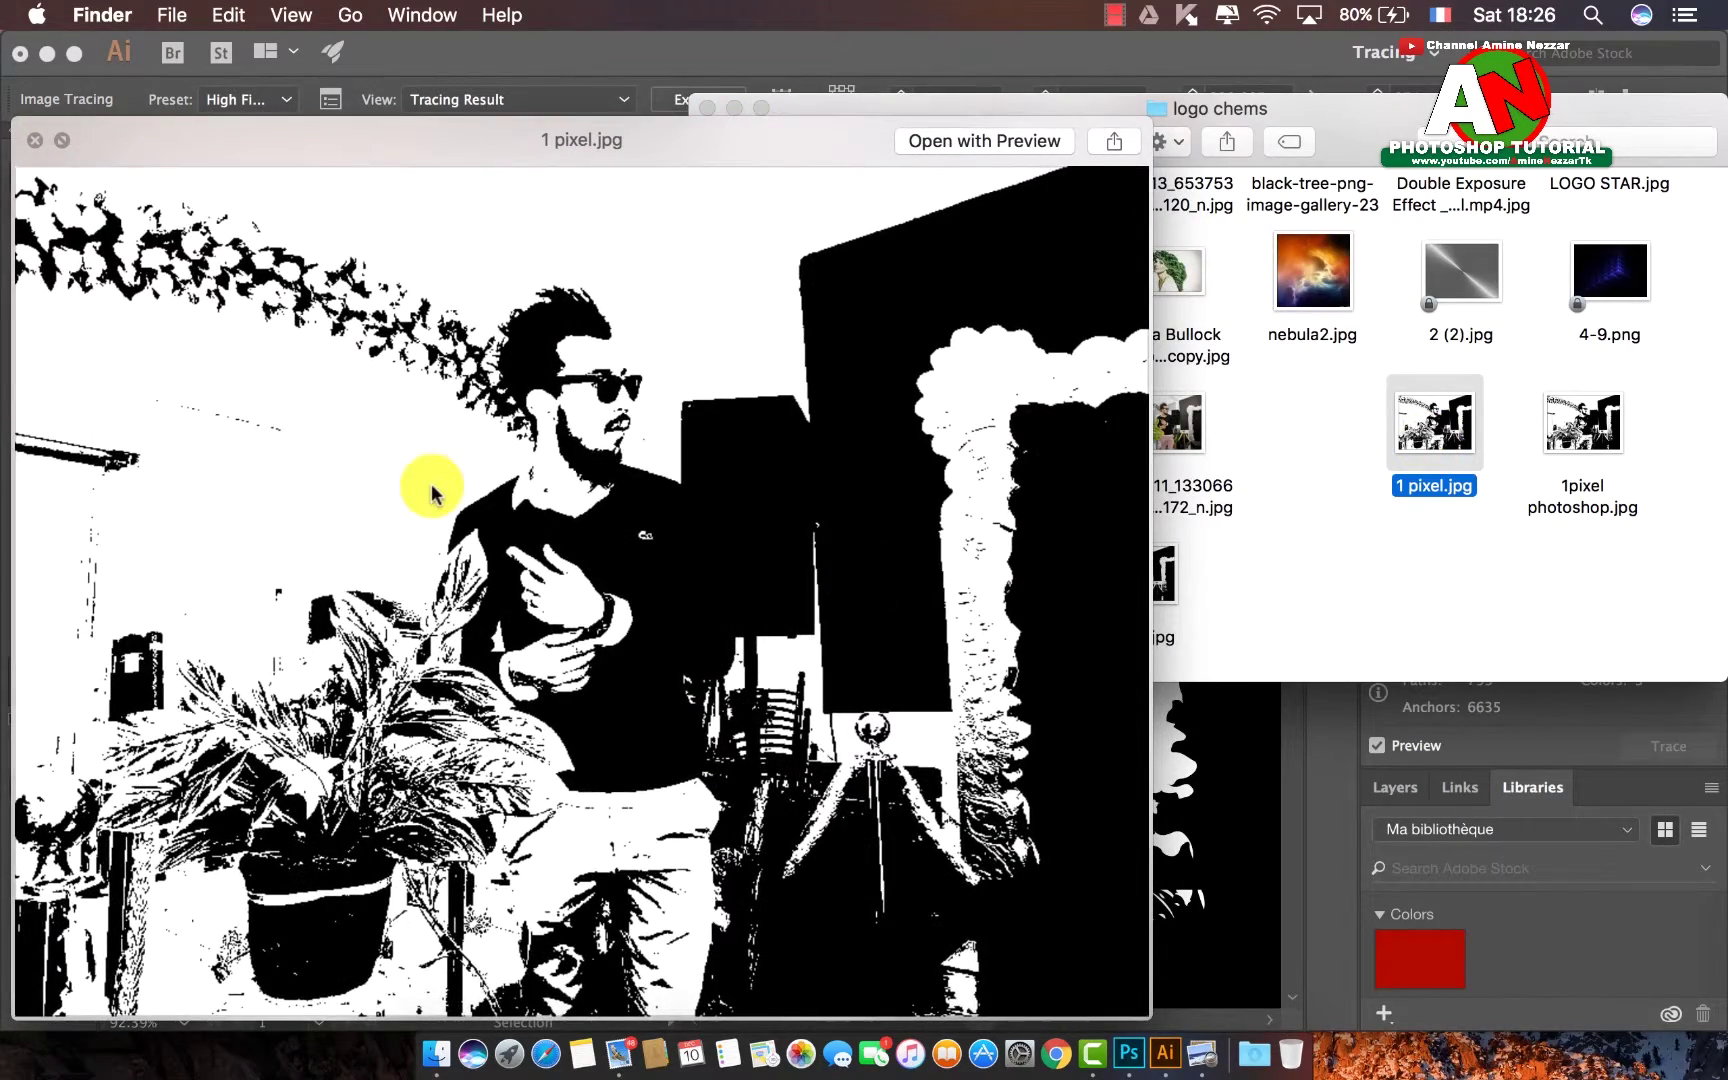
- Zoom into the 1 pixel.jpg preview to see its blocky pixels, then close it
{"action": "scroll", "coordinate": [440, 485], "scroll_direction": "up", "scroll_amount": 5}
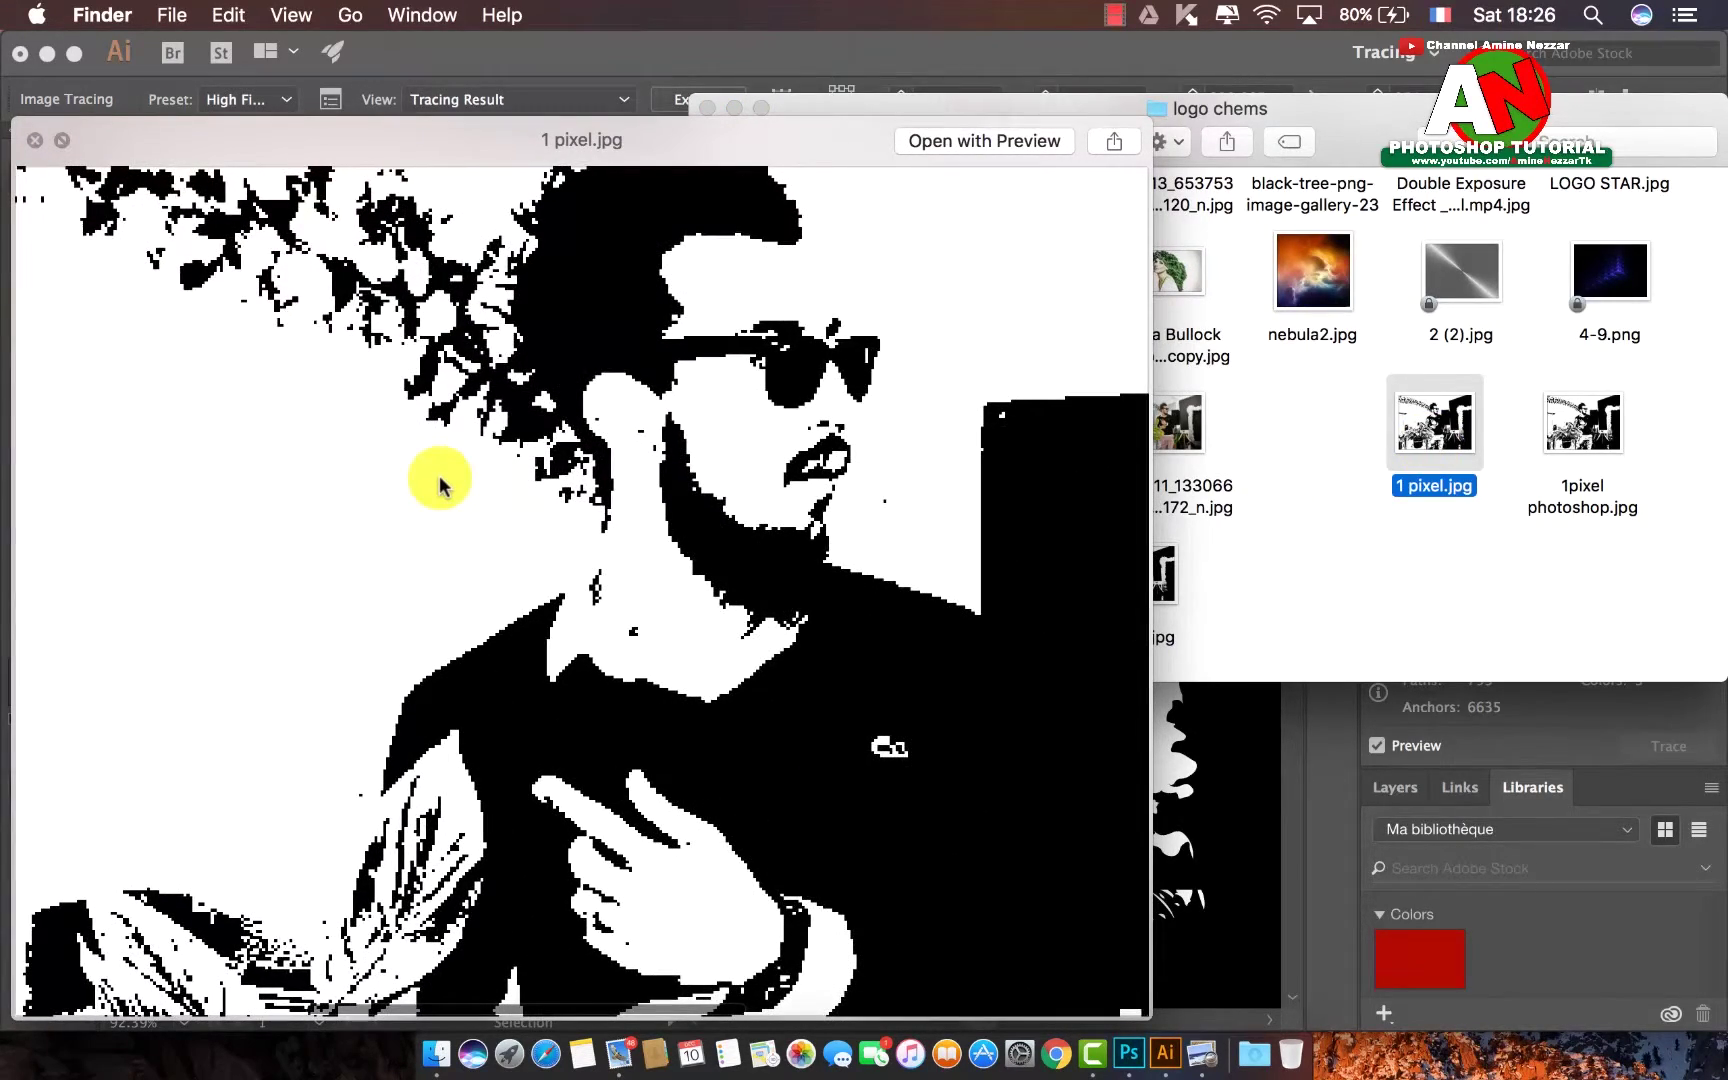
{"action": "scroll", "coordinate": [750, 545], "scroll_direction": "up", "scroll_amount": 2}
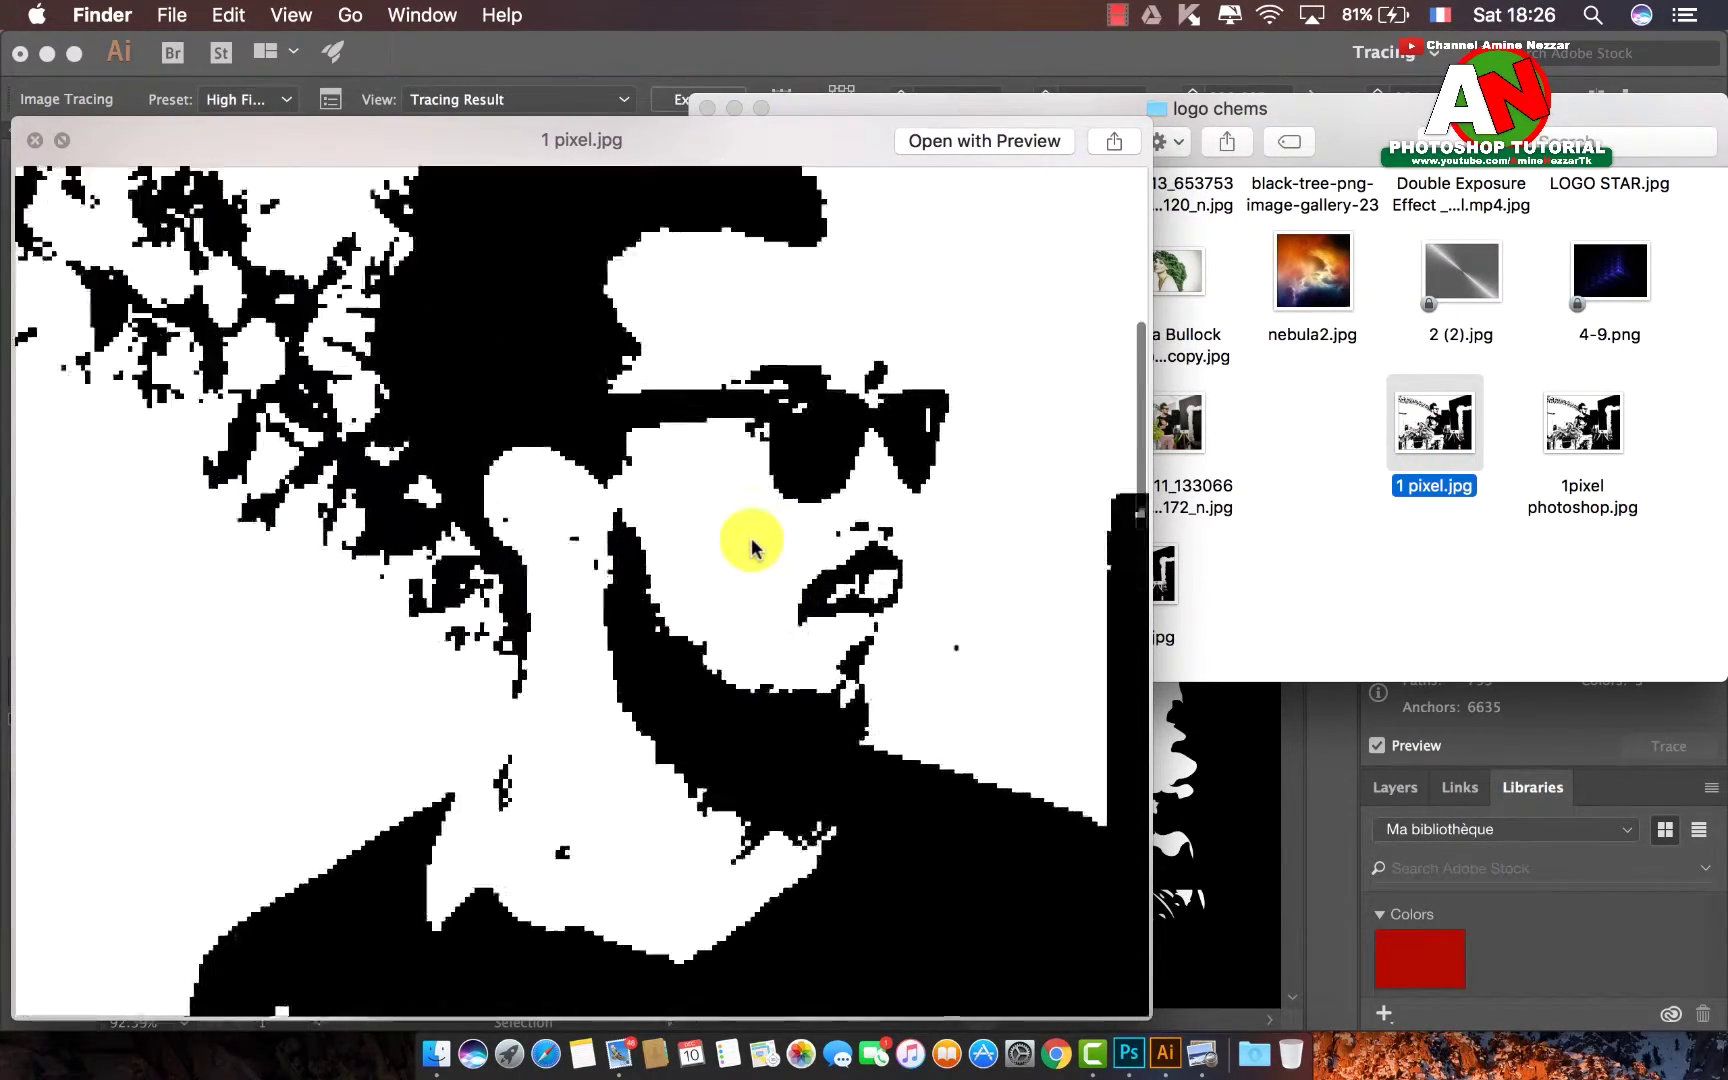
{"action": "scroll", "coordinate": [751, 545], "scroll_direction": "down", "scroll_amount": 5}
{"action": "scroll", "coordinate": [751, 545], "scroll_direction": "down", "scroll_amount": 5}
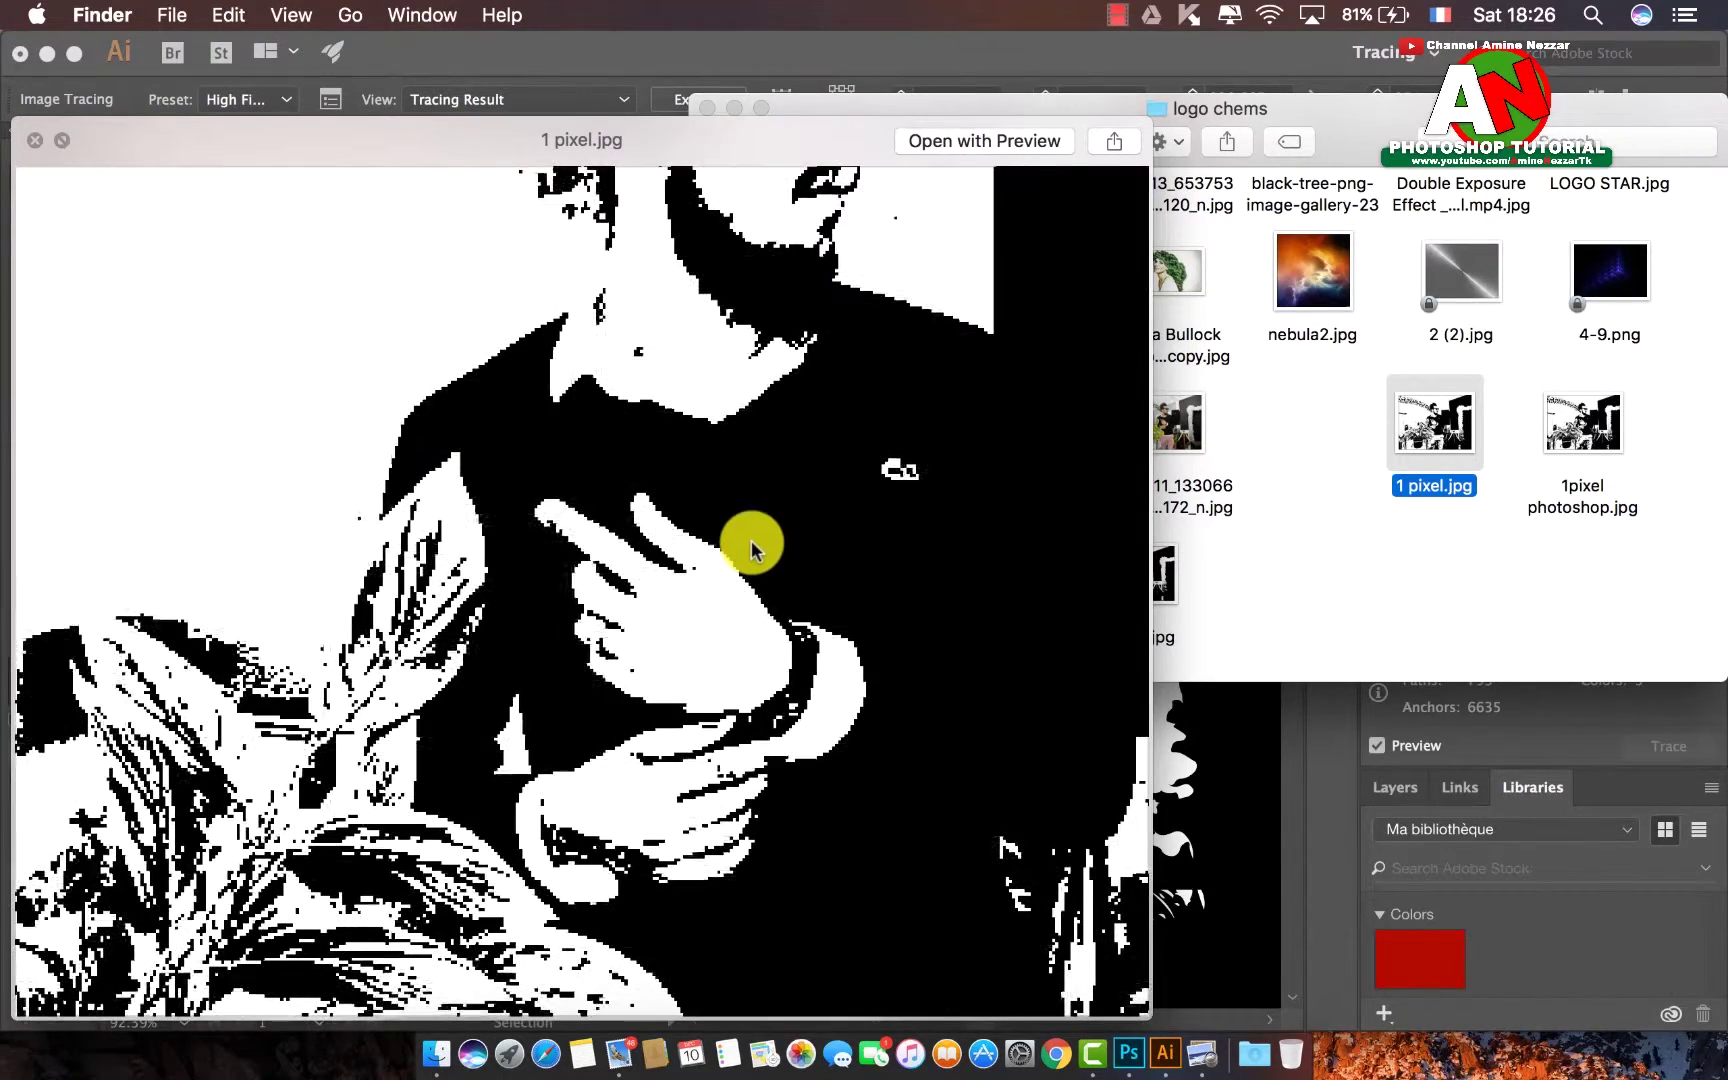
{"action": "key", "text": "space"}
- Quick Look 2victo.jpg and zoom in on its smooth traced edges, then close it
{"action": "left_click", "coordinate": [1140, 585]}
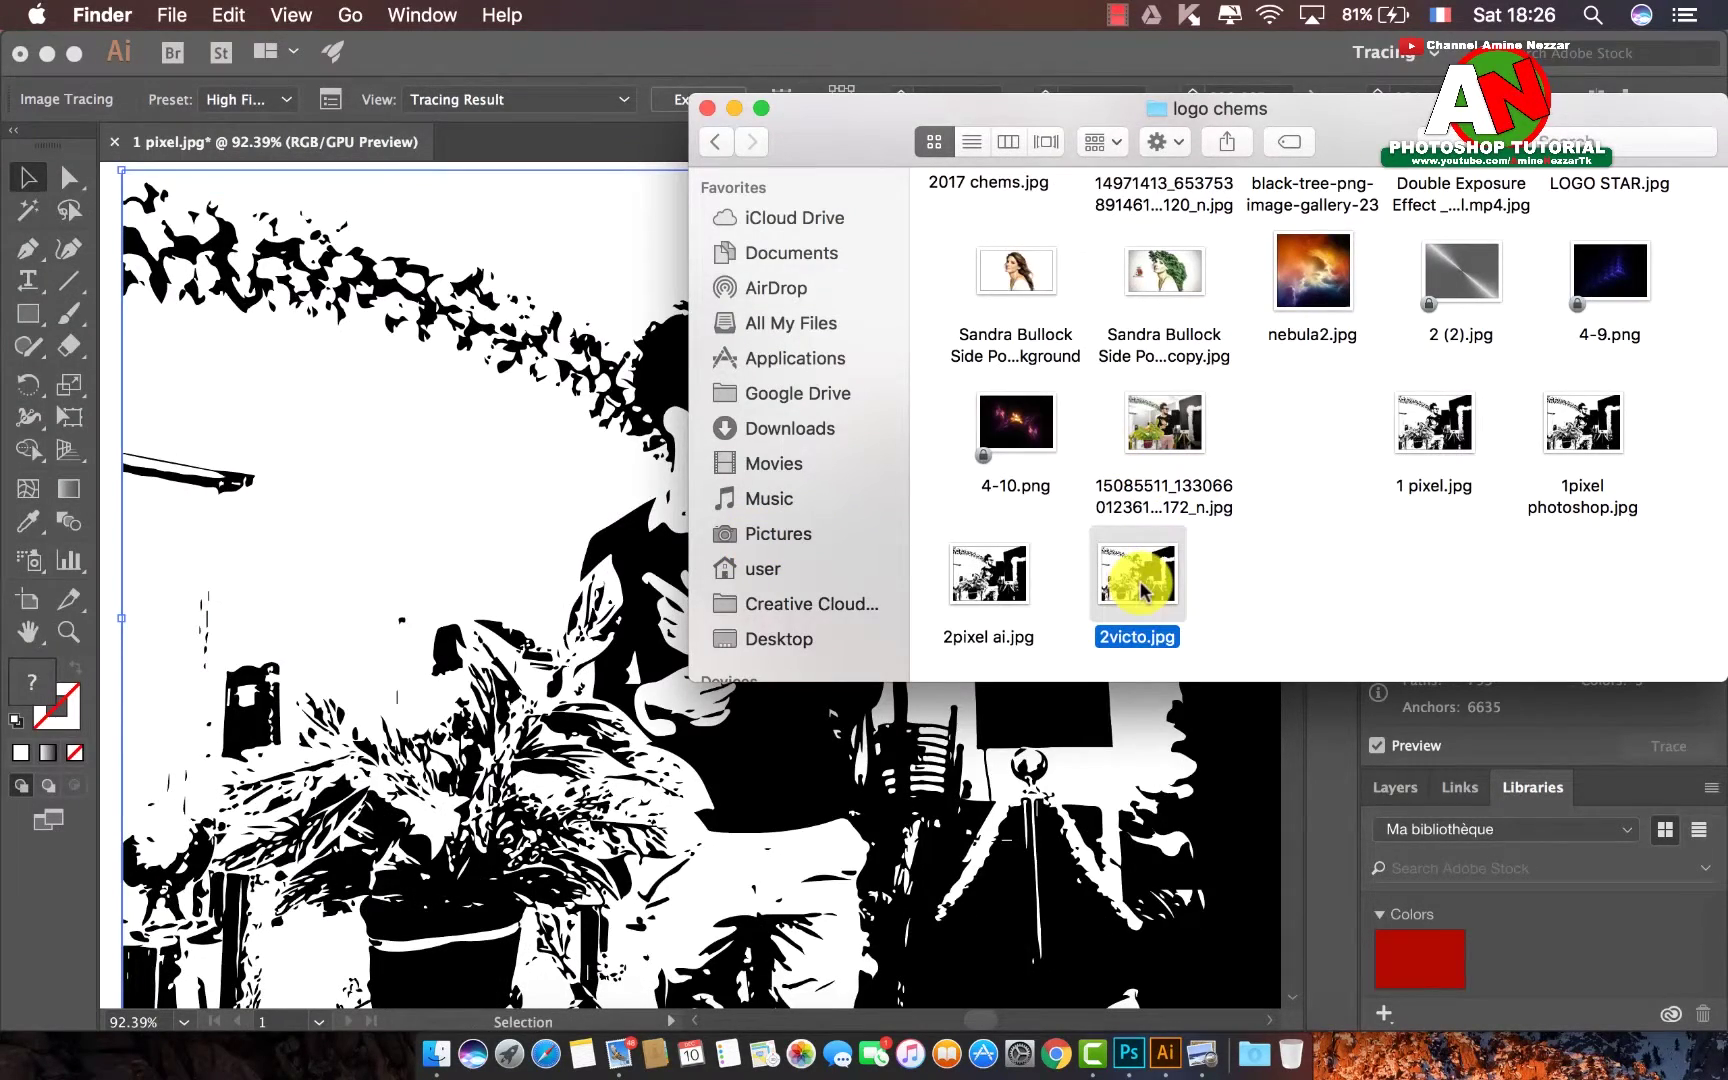
{"action": "key", "text": "space"}
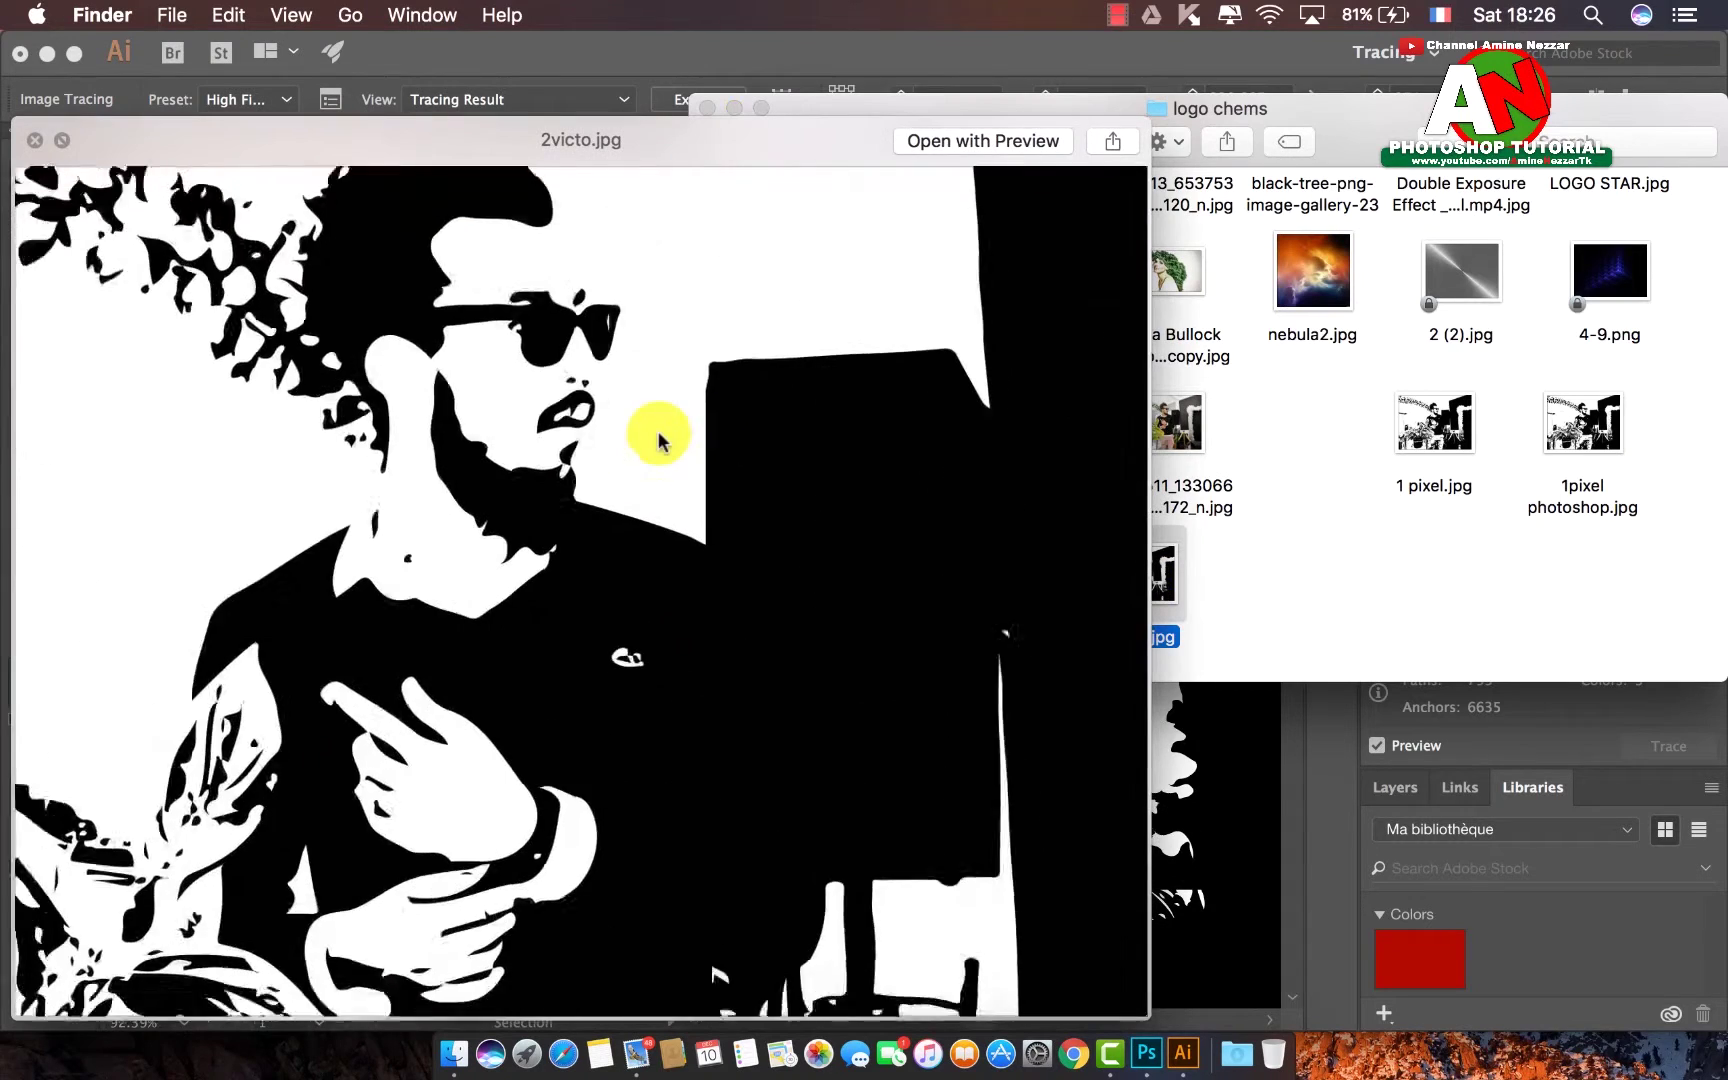
{"action": "scroll", "coordinate": [657, 440], "scroll_direction": "up", "scroll_amount": 2}
{"action": "scroll", "coordinate": [657, 440], "scroll_direction": "up", "scroll_amount": 2}
{"action": "scroll", "coordinate": [657, 440], "scroll_direction": "up", "scroll_amount": 2}
{"action": "scroll", "coordinate": [657, 440], "scroll_direction": "up", "scroll_amount": 2}
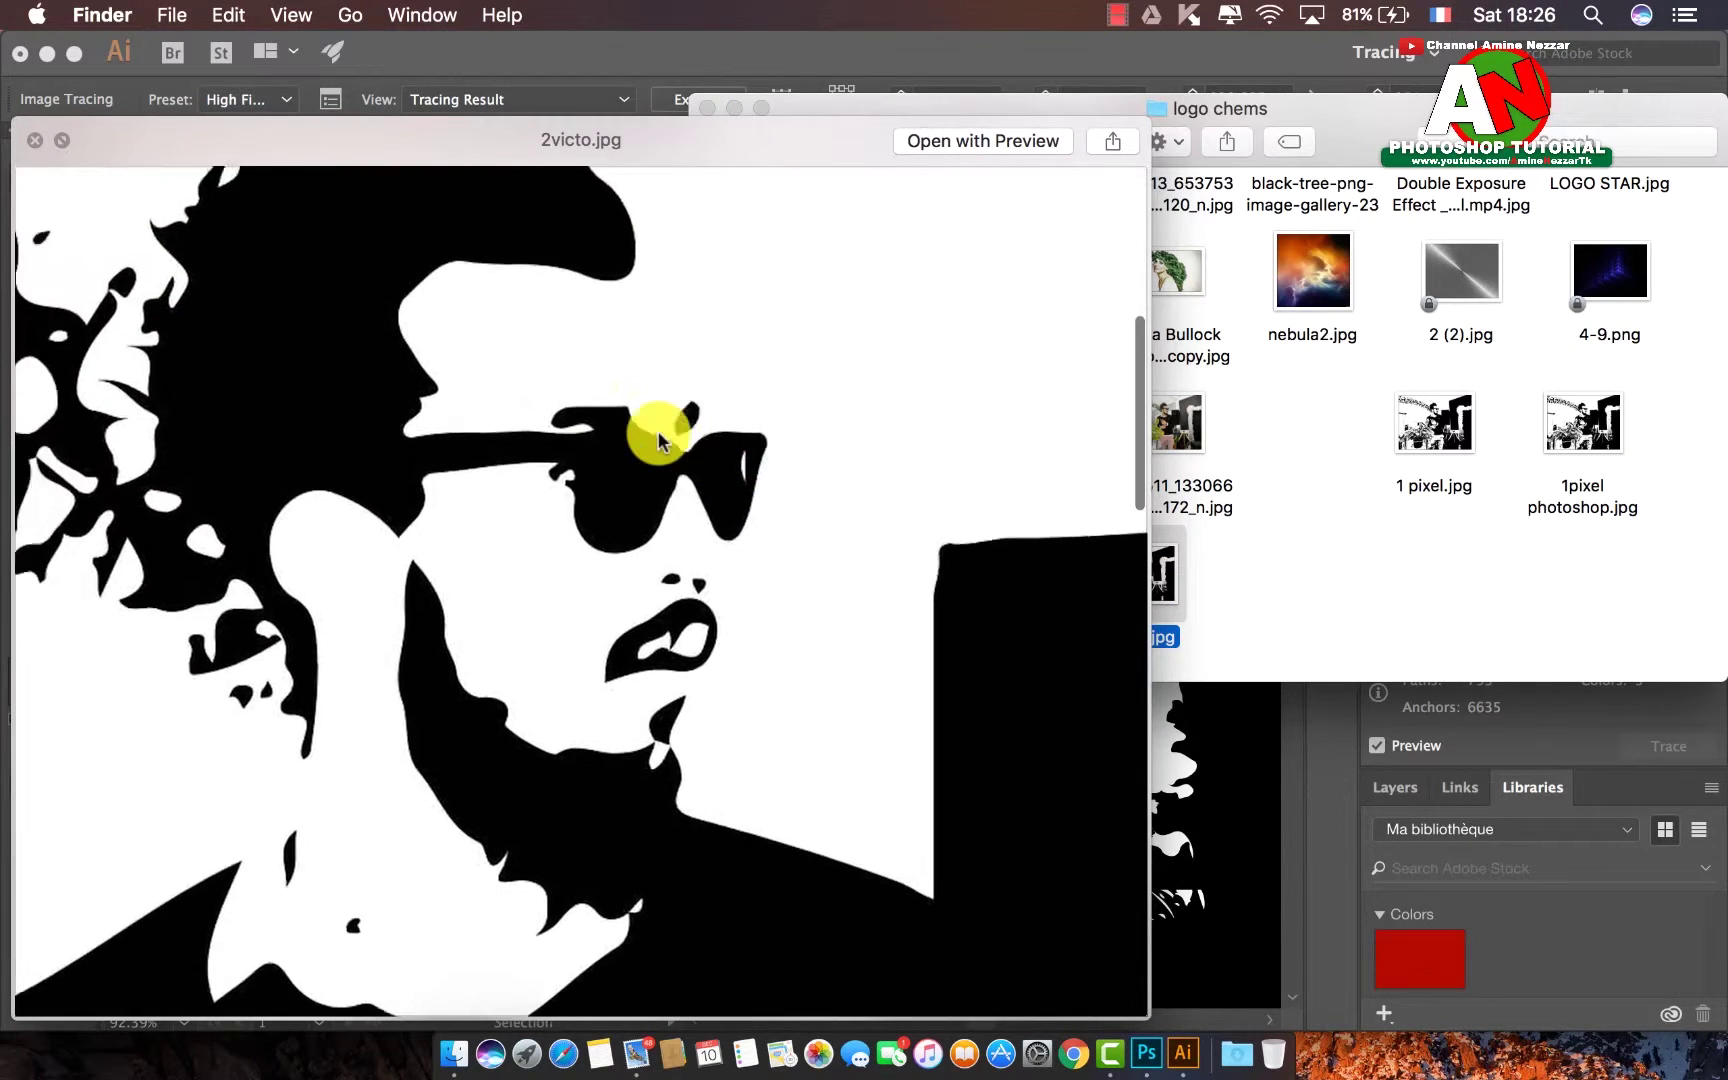
{"action": "scroll", "coordinate": [657, 440], "scroll_direction": "up", "scroll_amount": 2}
{"action": "scroll", "coordinate": [657, 400], "scroll_direction": "up", "scroll_amount": 2}
{"action": "scroll", "coordinate": [657, 400], "scroll_direction": "up", "scroll_amount": 2}
{"action": "scroll", "coordinate": [657, 400], "scroll_direction": "up", "scroll_amount": 2}
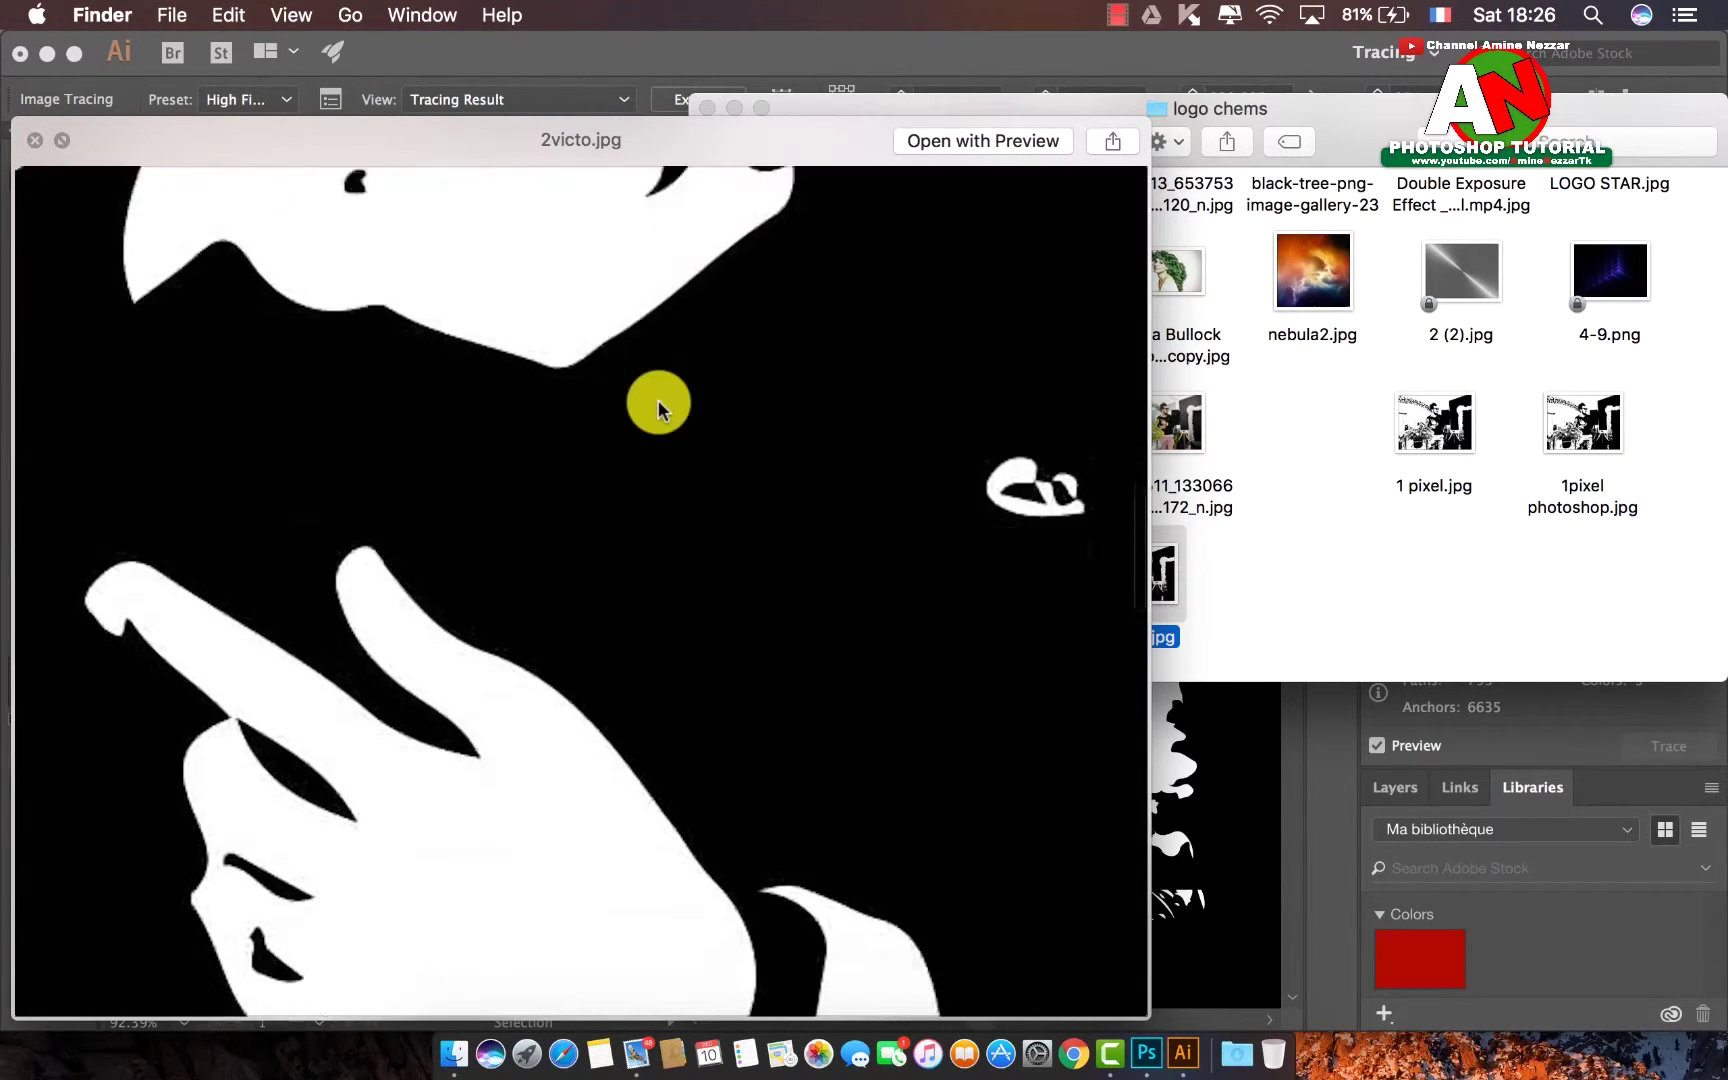
{"action": "scroll", "coordinate": [657, 400], "scroll_direction": "down", "scroll_amount": 2}
{"action": "scroll", "coordinate": [657, 400], "scroll_direction": "down", "scroll_amount": 2}
{"action": "scroll", "coordinate": [657, 400], "scroll_direction": "down", "scroll_amount": 2}
{"action": "scroll", "coordinate": [657, 401], "scroll_direction": "down", "scroll_amount": 2}
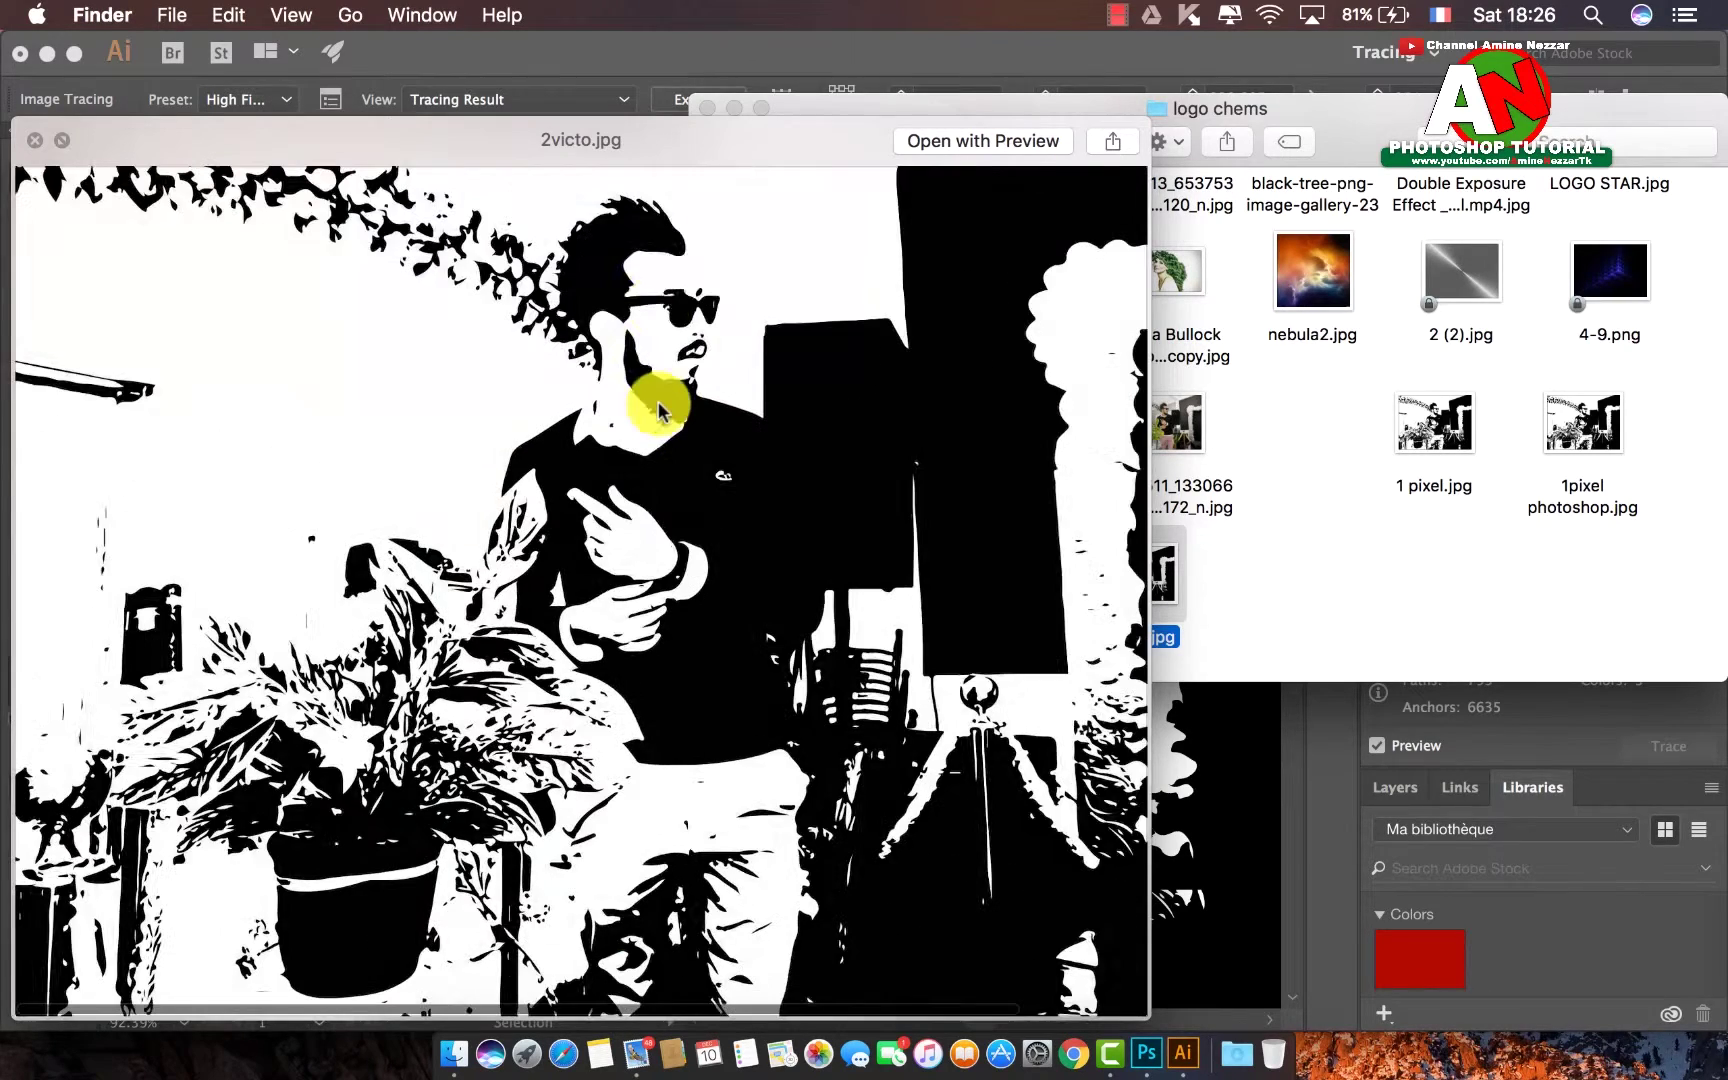
{"action": "scroll", "coordinate": [667, 340], "scroll_direction": "up", "scroll_amount": 1}
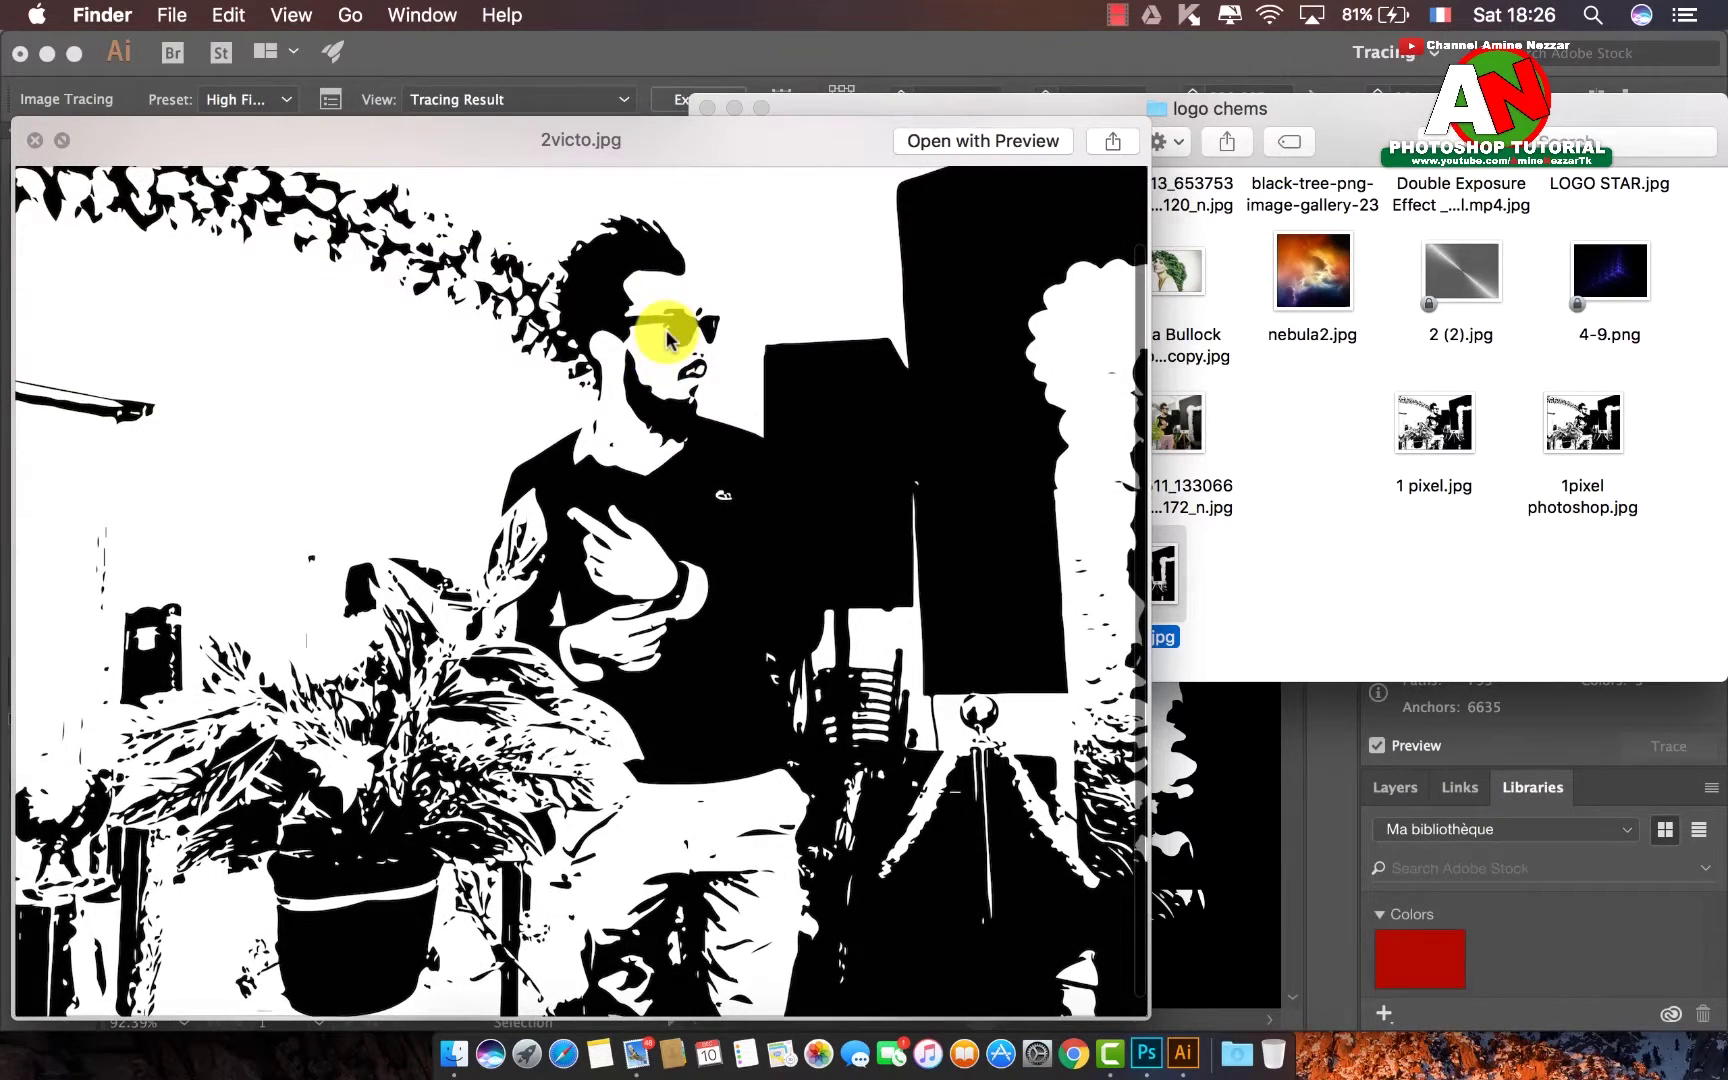
{"action": "key", "text": "space"}
- Open 2victo.jpg in Preview and scroll around to inspect the vector detail
{"action": "double_click", "coordinate": [1147, 588]}
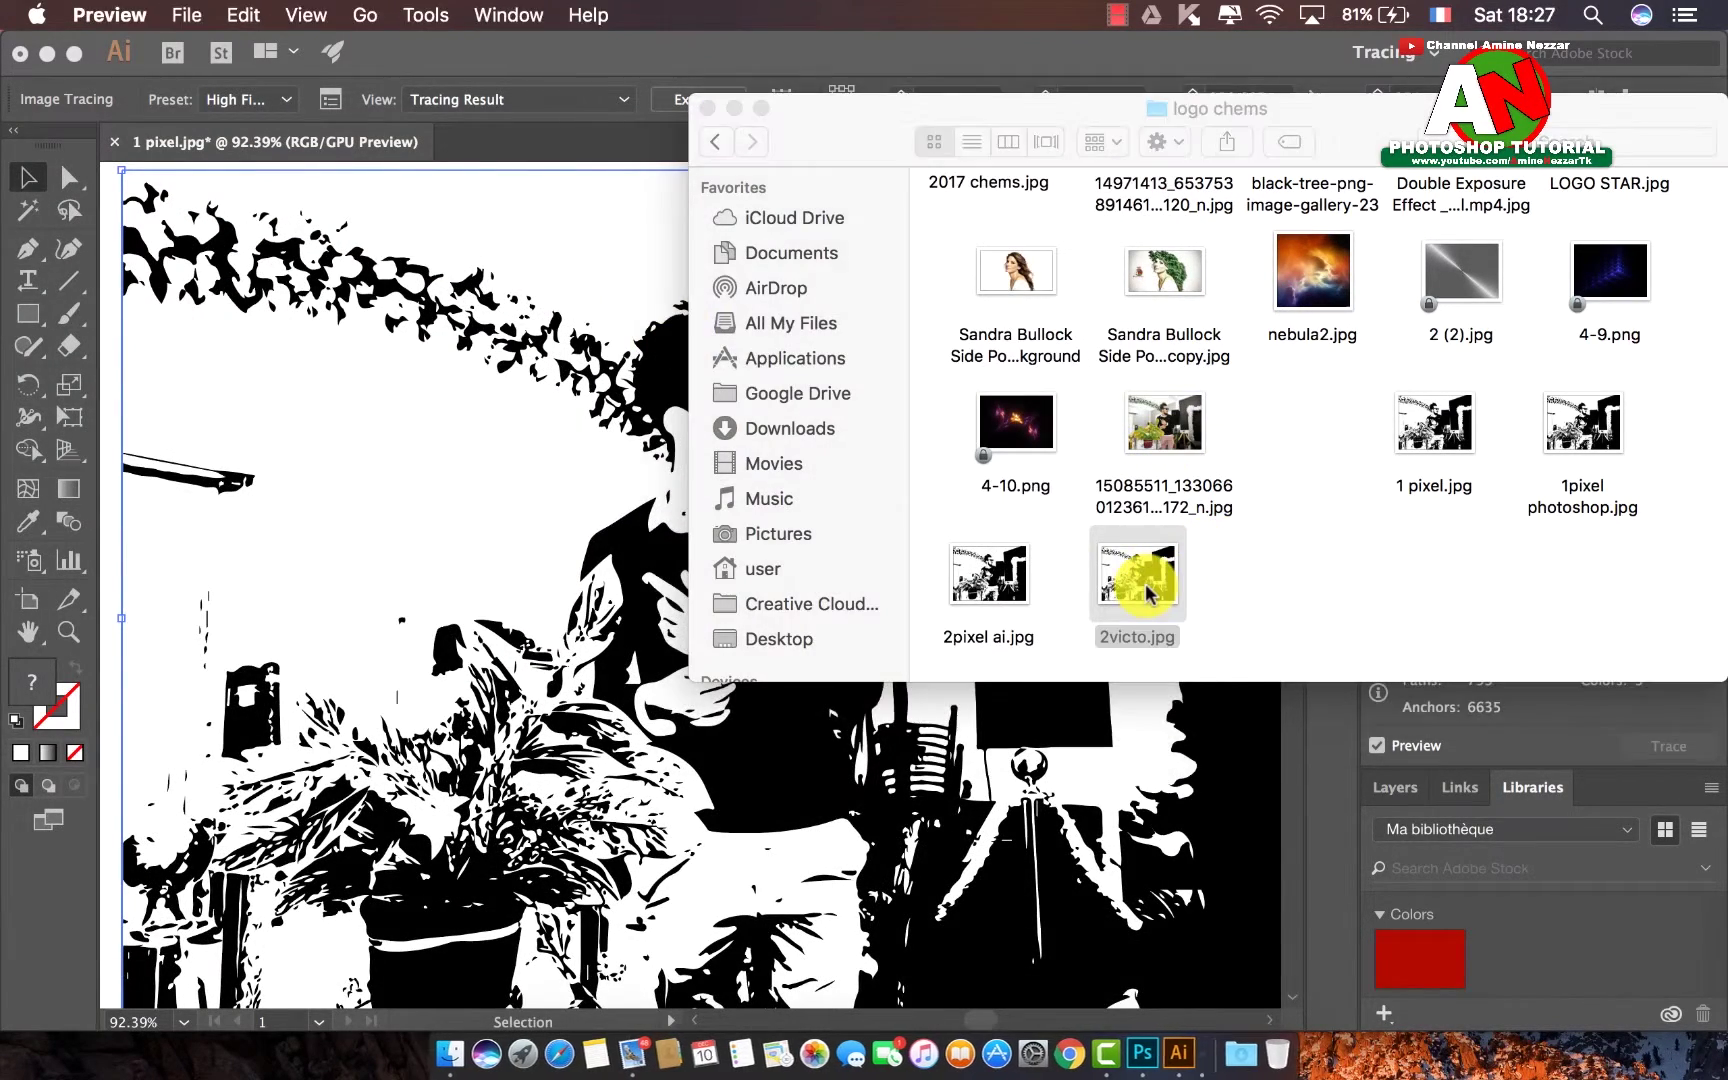
{"action": "scroll", "coordinate": [737, 494], "scroll_direction": "up", "scroll_amount": 2}
{"action": "scroll", "coordinate": [737, 494], "scroll_direction": "up", "scroll_amount": 2}
{"action": "scroll", "coordinate": [737, 496], "scroll_direction": "up", "scroll_amount": 1}
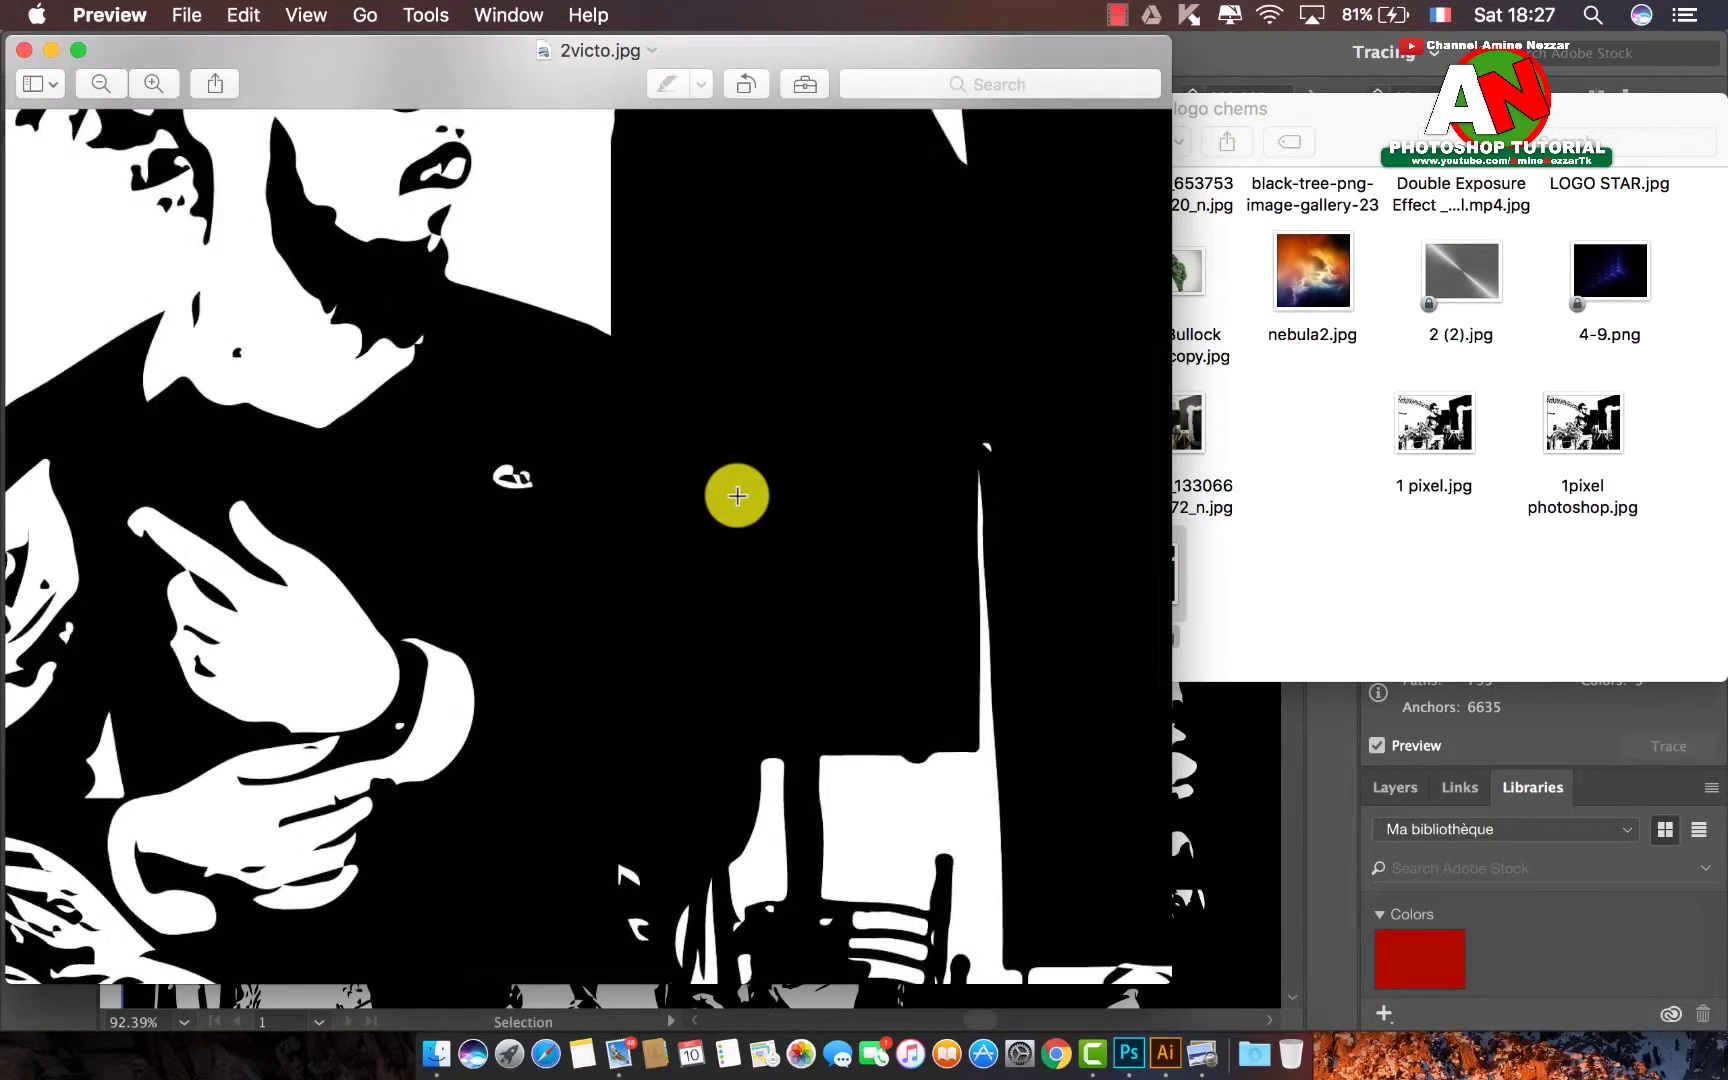
{"action": "scroll", "coordinate": [740, 540], "scroll_direction": "up", "scroll_amount": 3}
{"action": "scroll", "coordinate": [740, 540], "scroll_direction": "up", "scroll_amount": 3}
{"action": "scroll", "coordinate": [740, 540], "scroll_direction": "left", "scroll_amount": 3}
{"action": "scroll", "coordinate": [740, 540], "scroll_direction": "left", "scroll_amount": 1}
{"action": "scroll", "coordinate": [745, 541], "scroll_direction": "up", "scroll_amount": 2}
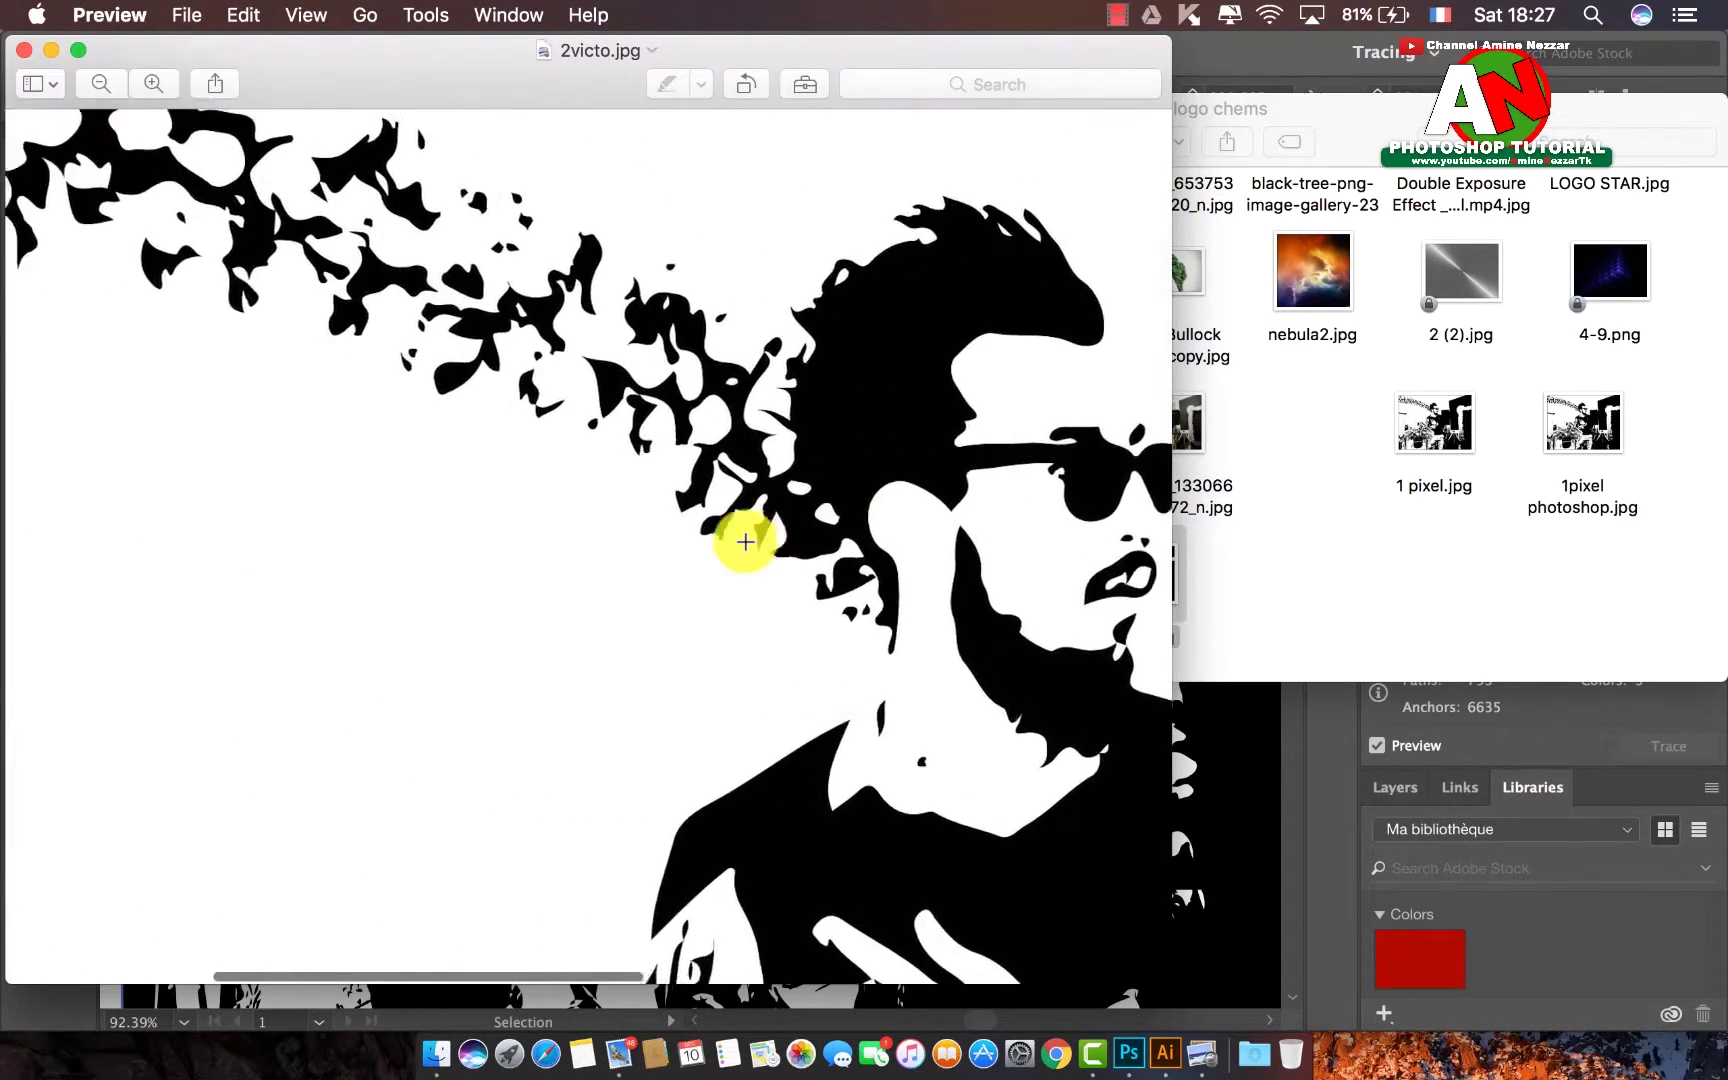
{"action": "scroll", "coordinate": [745, 541], "scroll_direction": "down", "scroll_amount": 3}
- Quick Look 2pixel ai.jpg in the logo chems folder for comparison
{"action": "left_click", "coordinate": [1358, 483]}
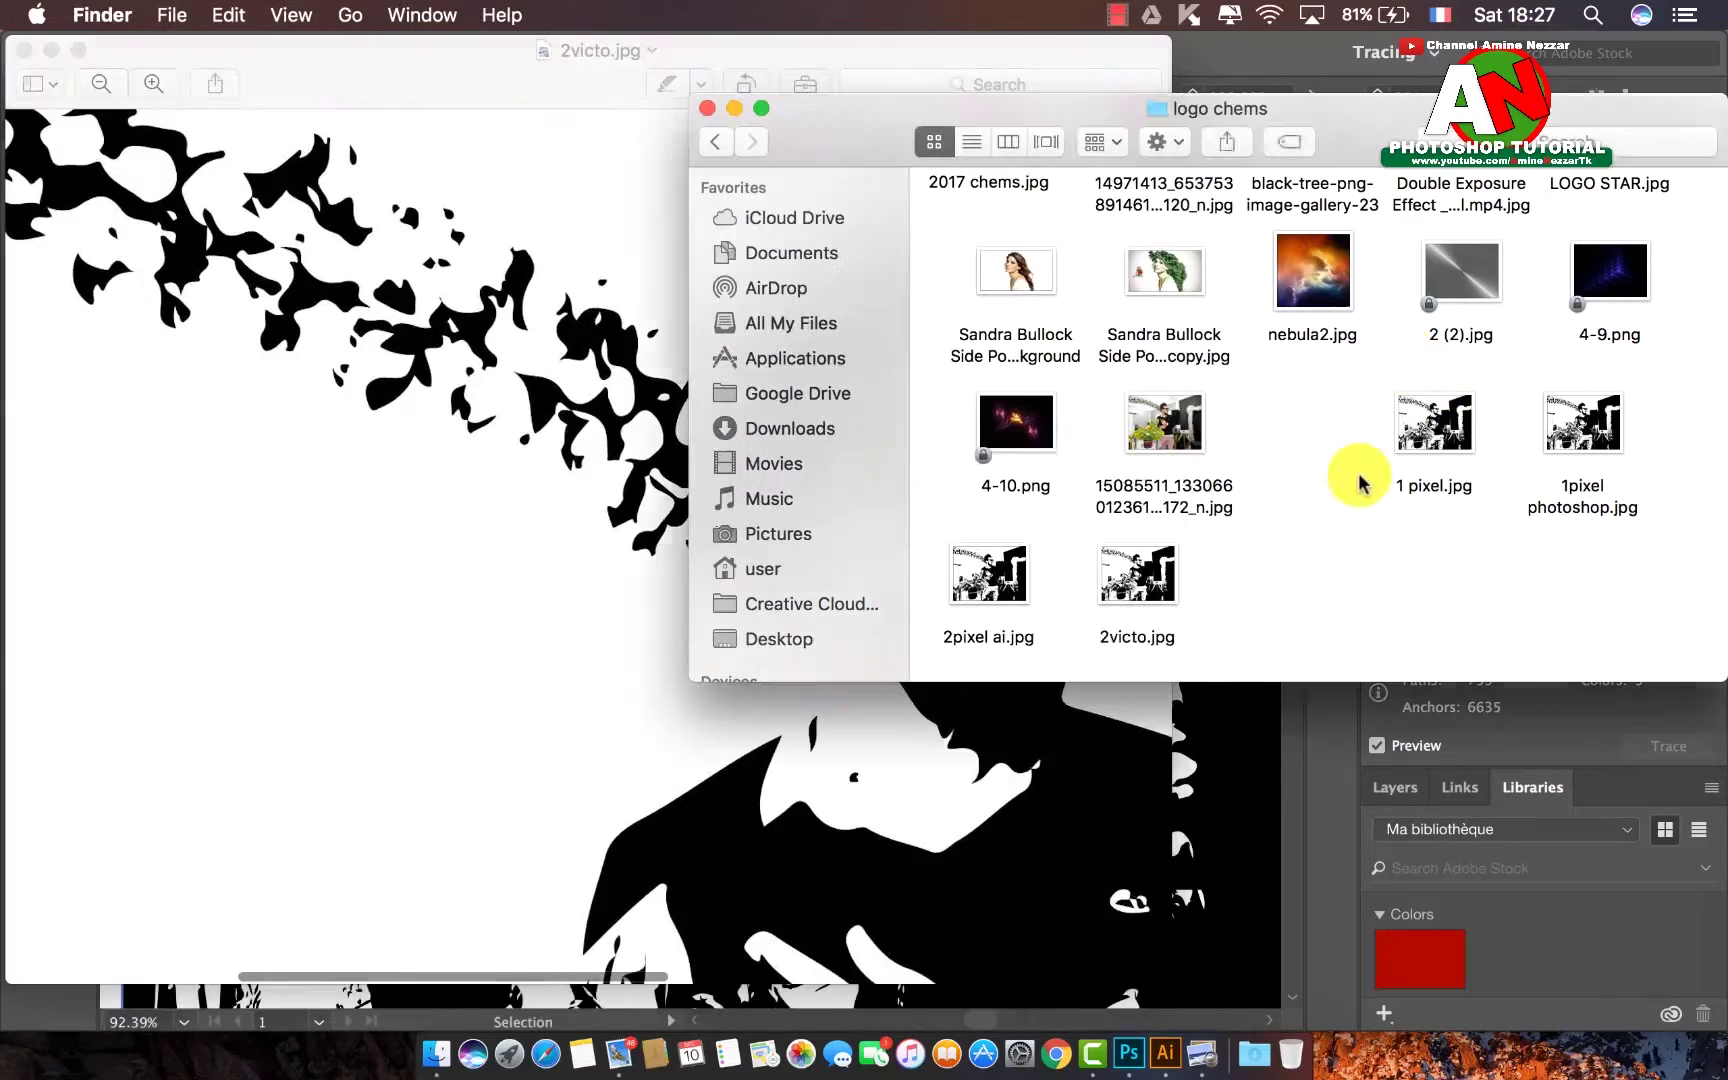
{"action": "left_click", "coordinate": [989, 573]}
{"action": "key", "text": "space"}
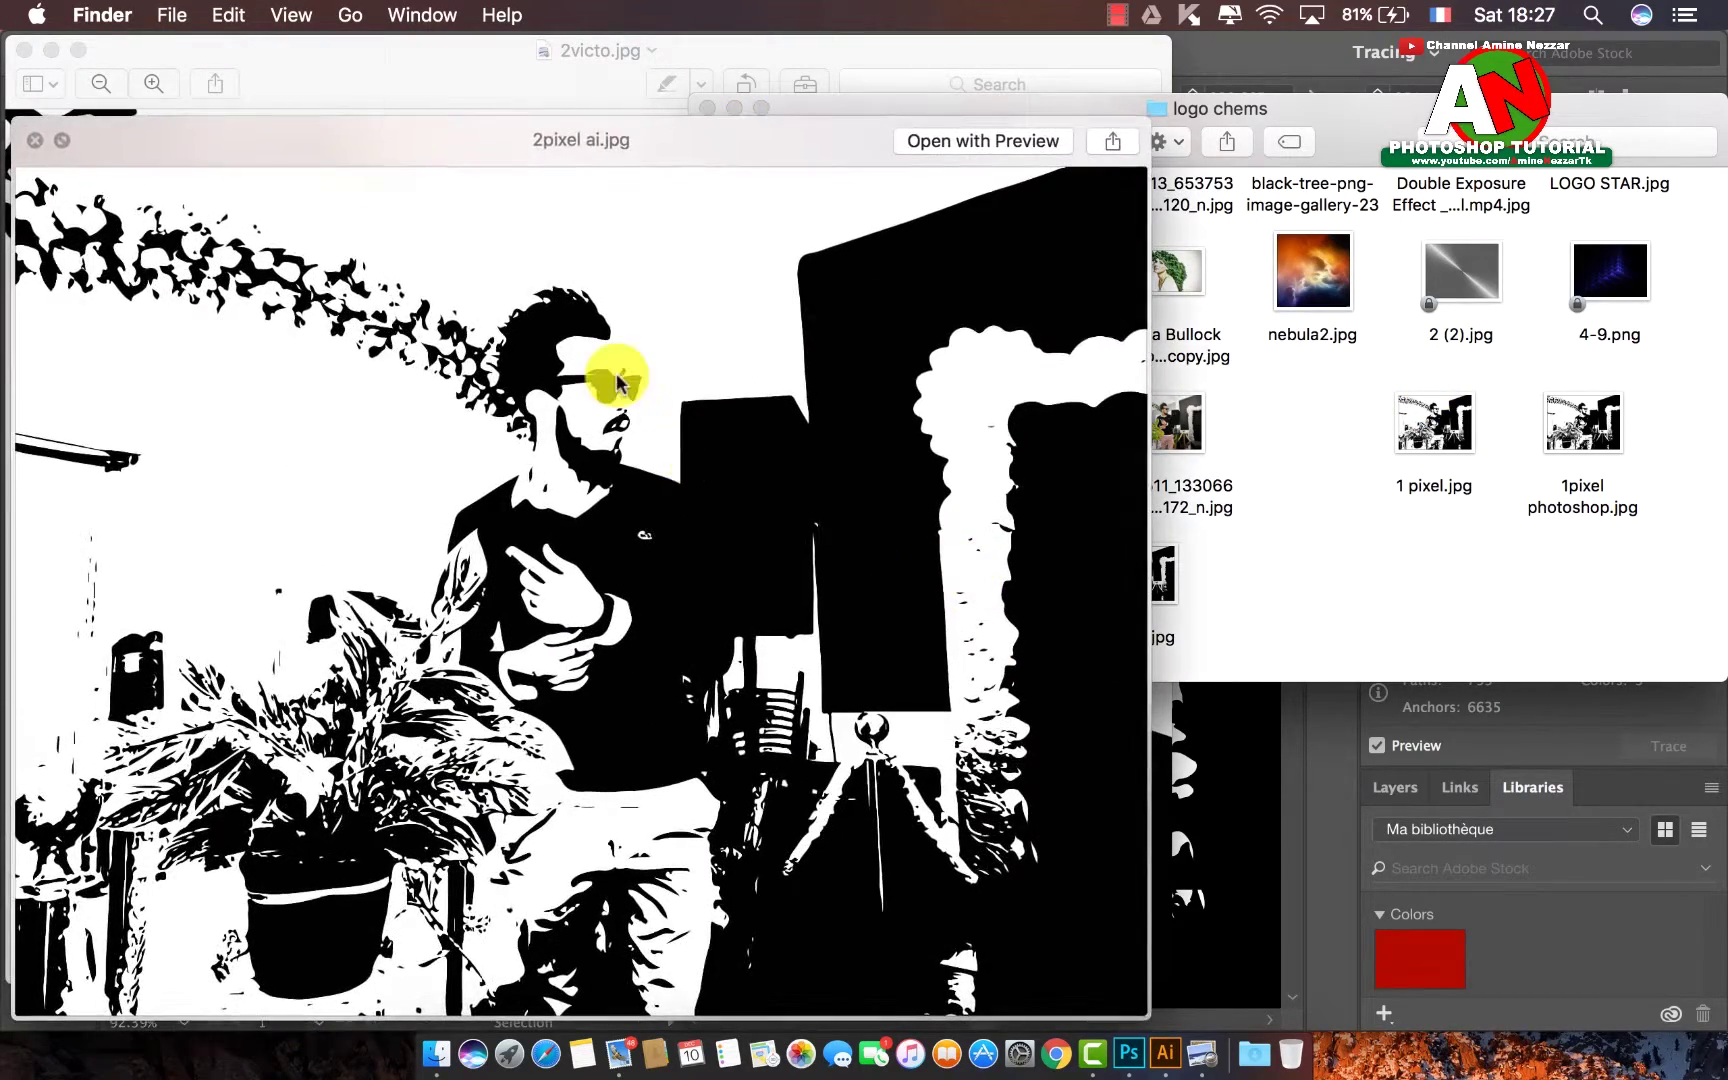
{"action": "key", "text": "space"}
- Quick Look the blocky 1 pixel.jpg, then close the 2victo.jpg Preview window
{"action": "left_click", "coordinate": [1437, 425]}
{"action": "key", "text": "space"}
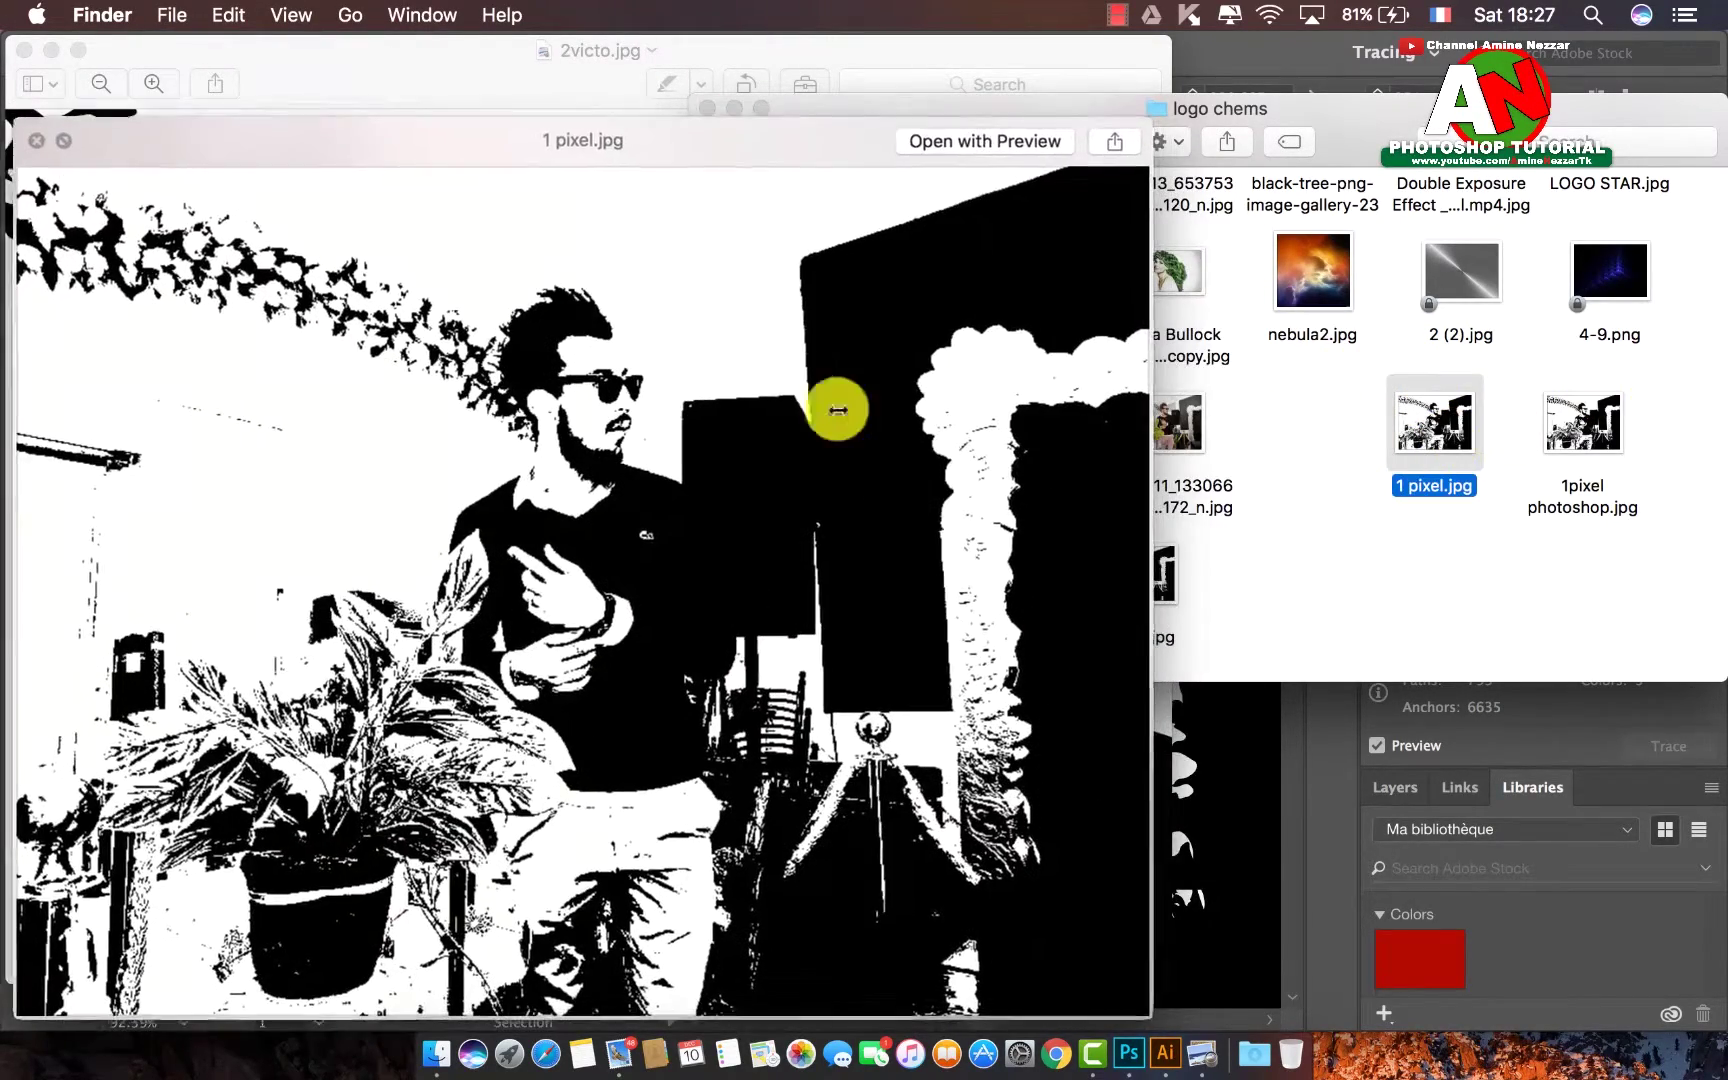
{"action": "scroll", "coordinate": [580, 315], "scroll_direction": "up", "scroll_amount": 3}
{"action": "scroll", "coordinate": [580, 313], "scroll_direction": "up", "scroll_amount": 3}
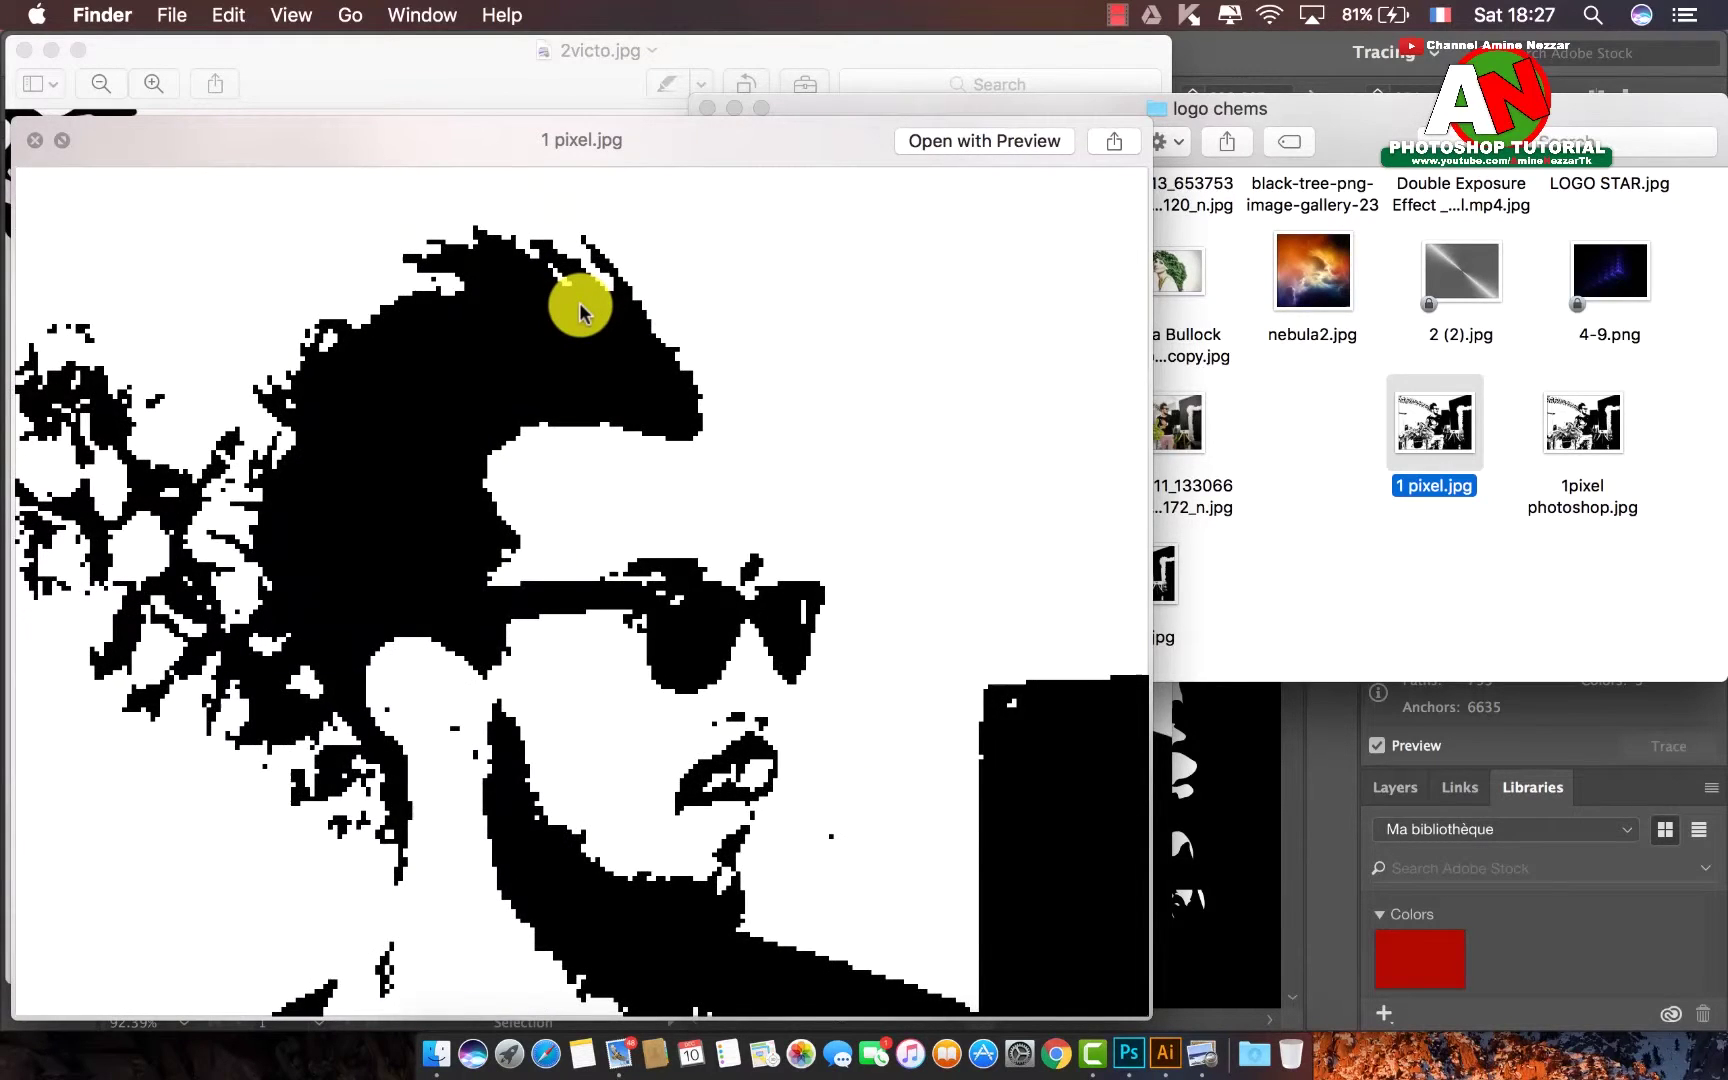
{"action": "key", "text": "space"}
{"action": "left_click", "coordinate": [252, 110]}
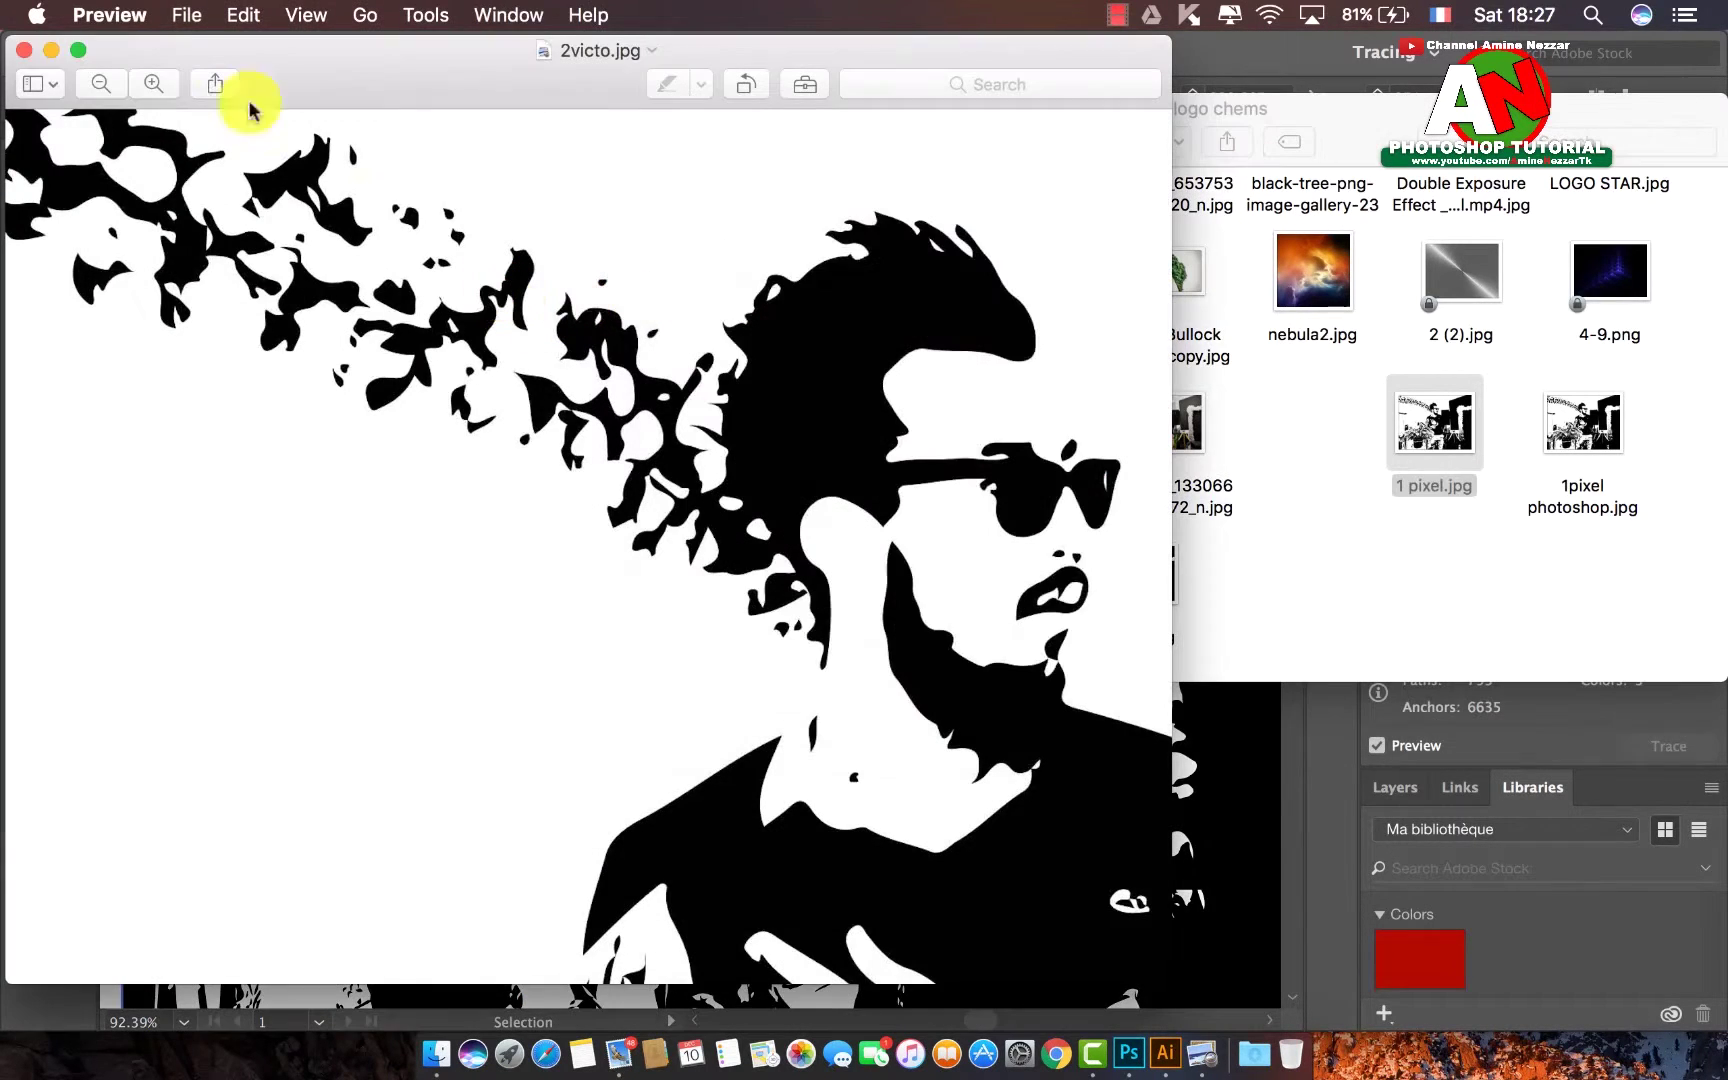
{"action": "left_click", "coordinate": [24, 50]}
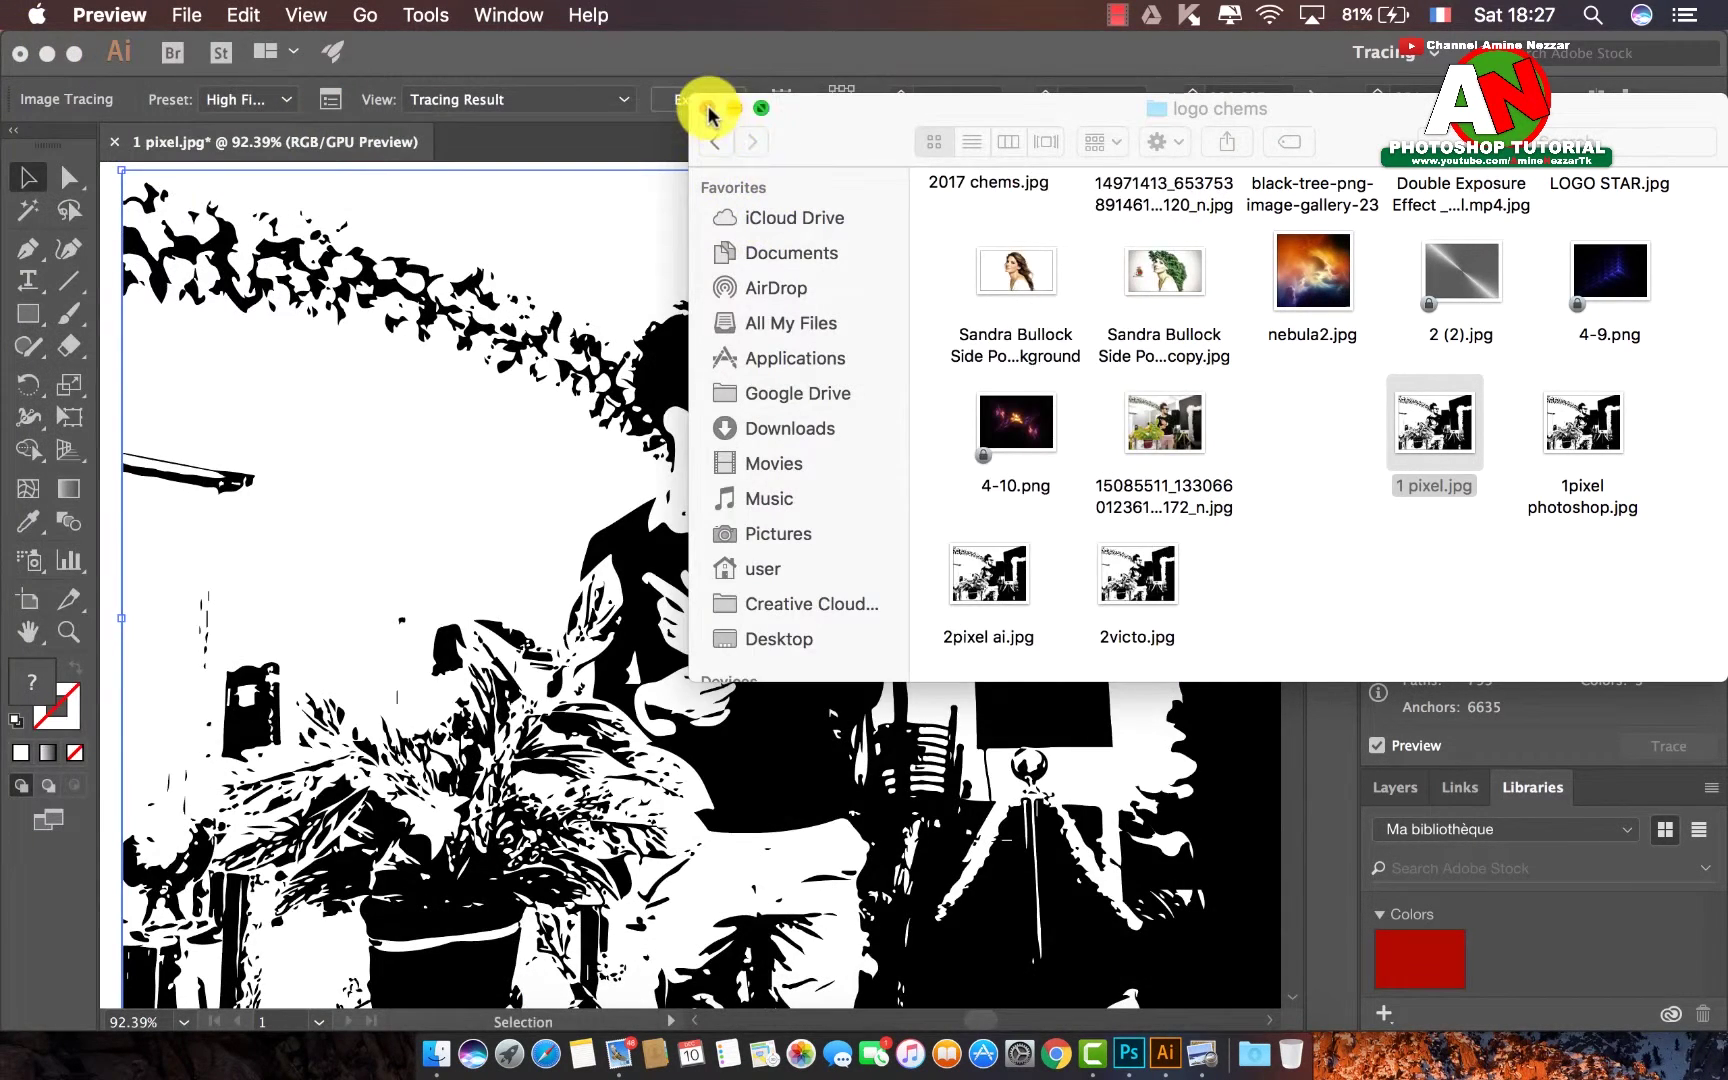
- Close the logo chems Finder window to reveal the High Fidelity Photo trace
{"action": "left_click", "coordinate": [709, 109]}
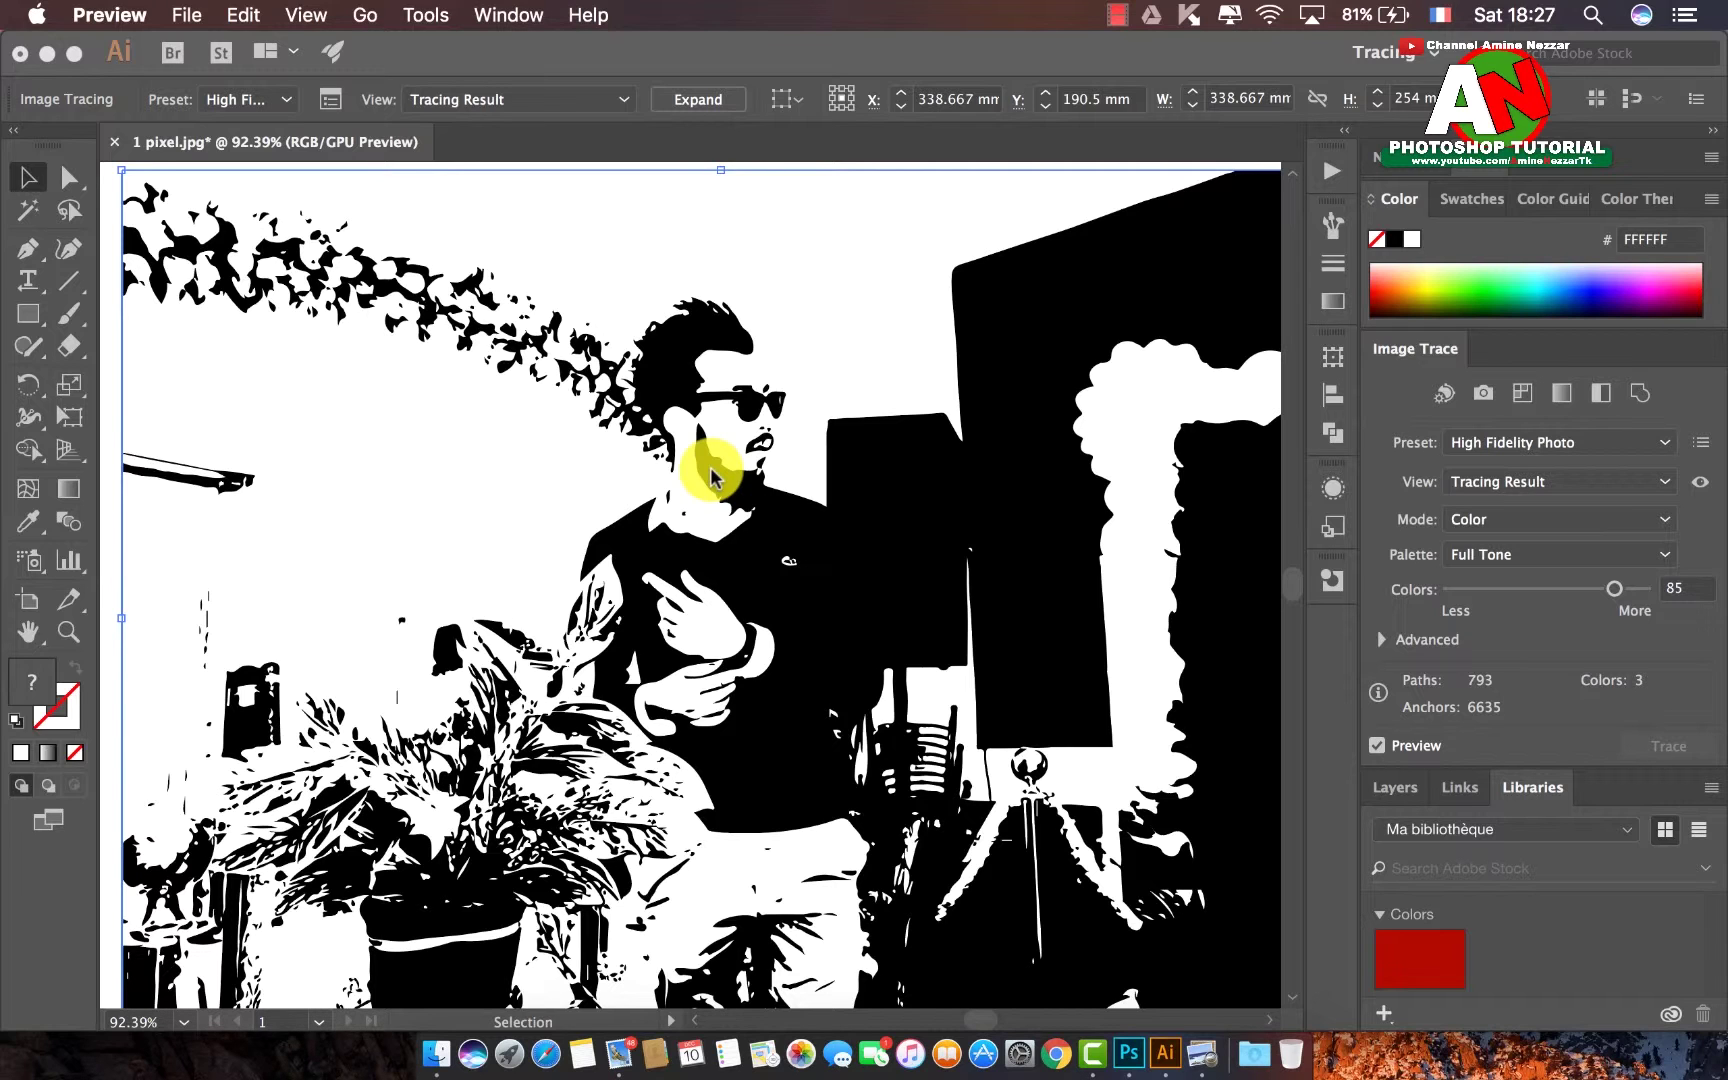
{"action": "left_click", "coordinate": [1128, 1045]}
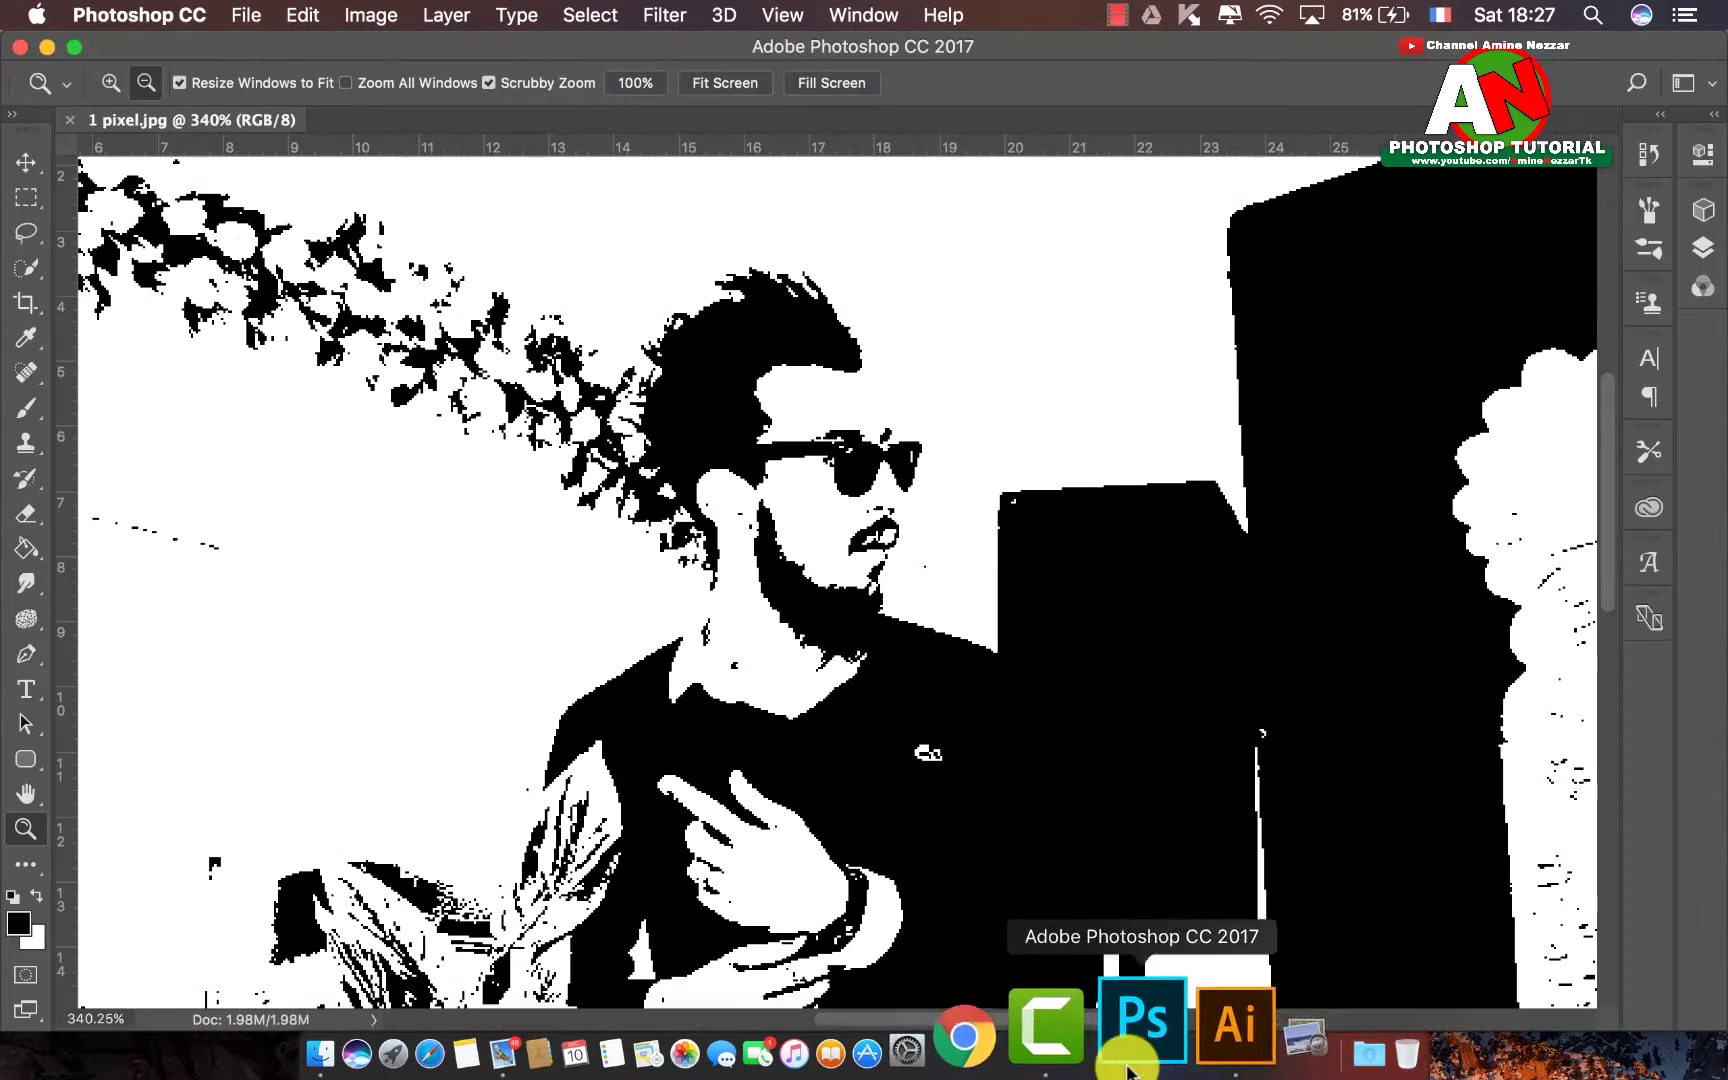
{"action": "left_click", "coordinate": [801, 474], "text": "alt"}
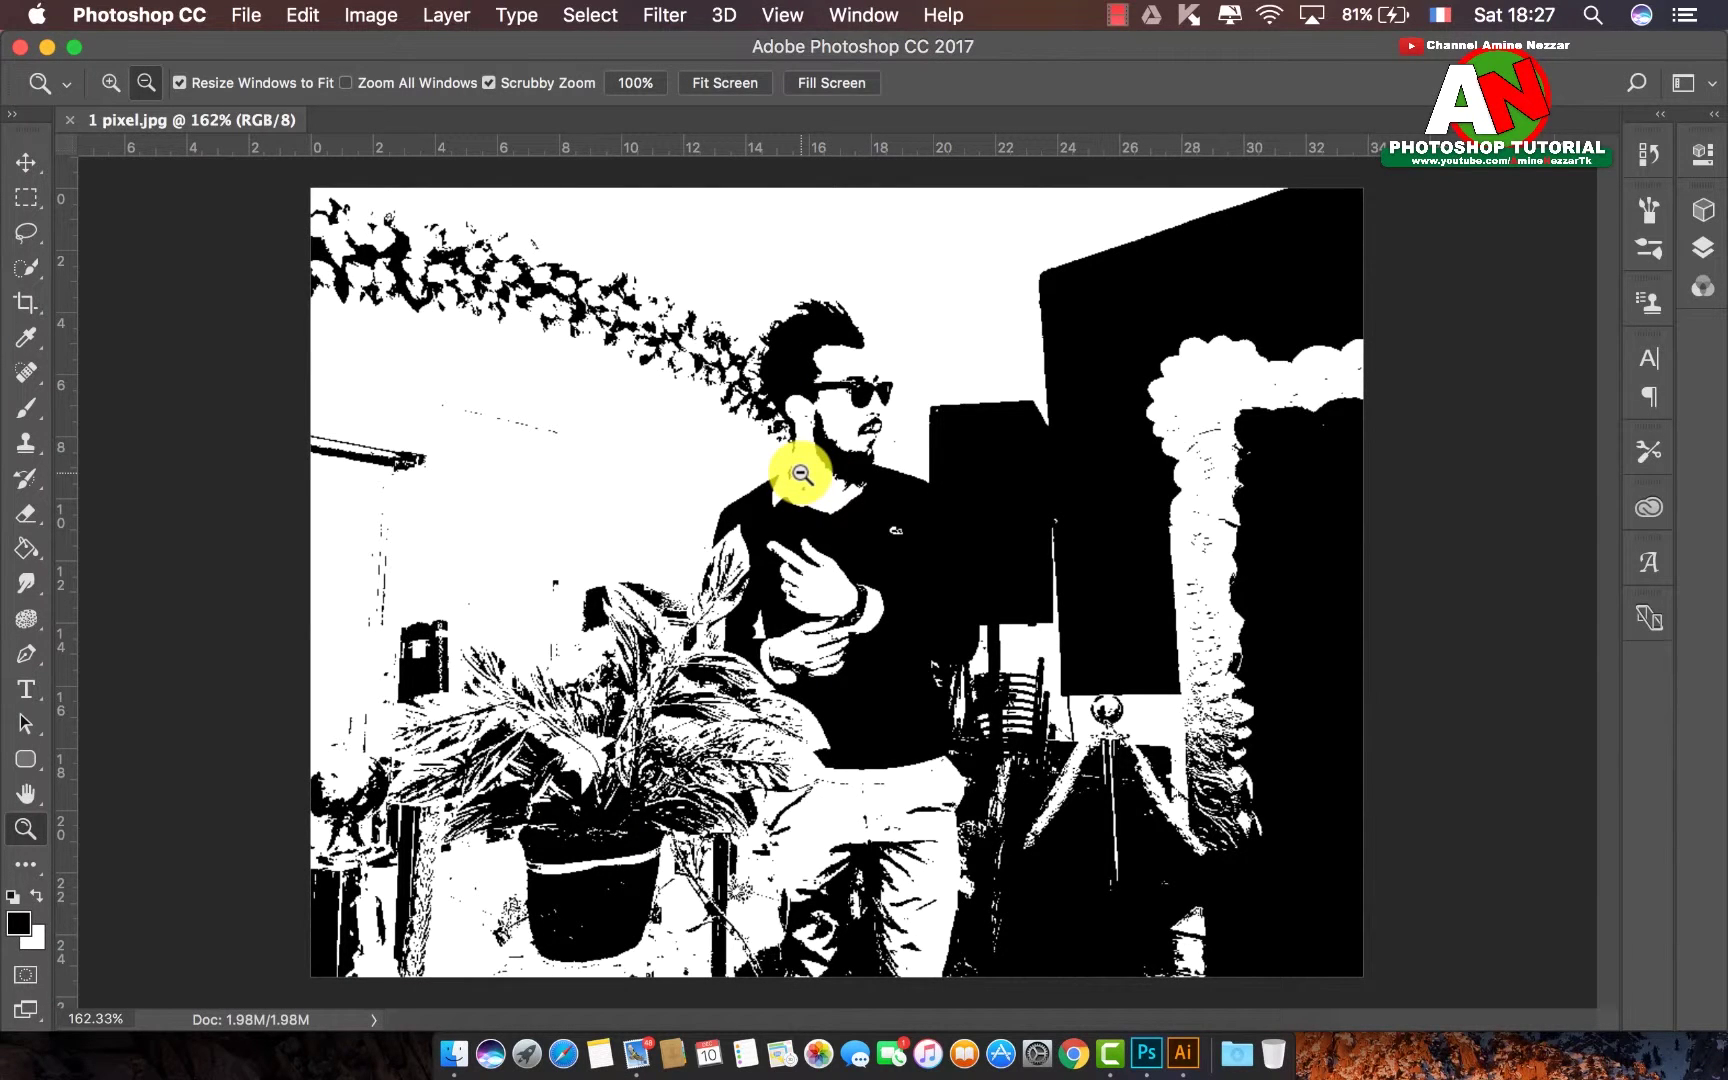
{"action": "left_click", "coordinate": [1185, 1040]}
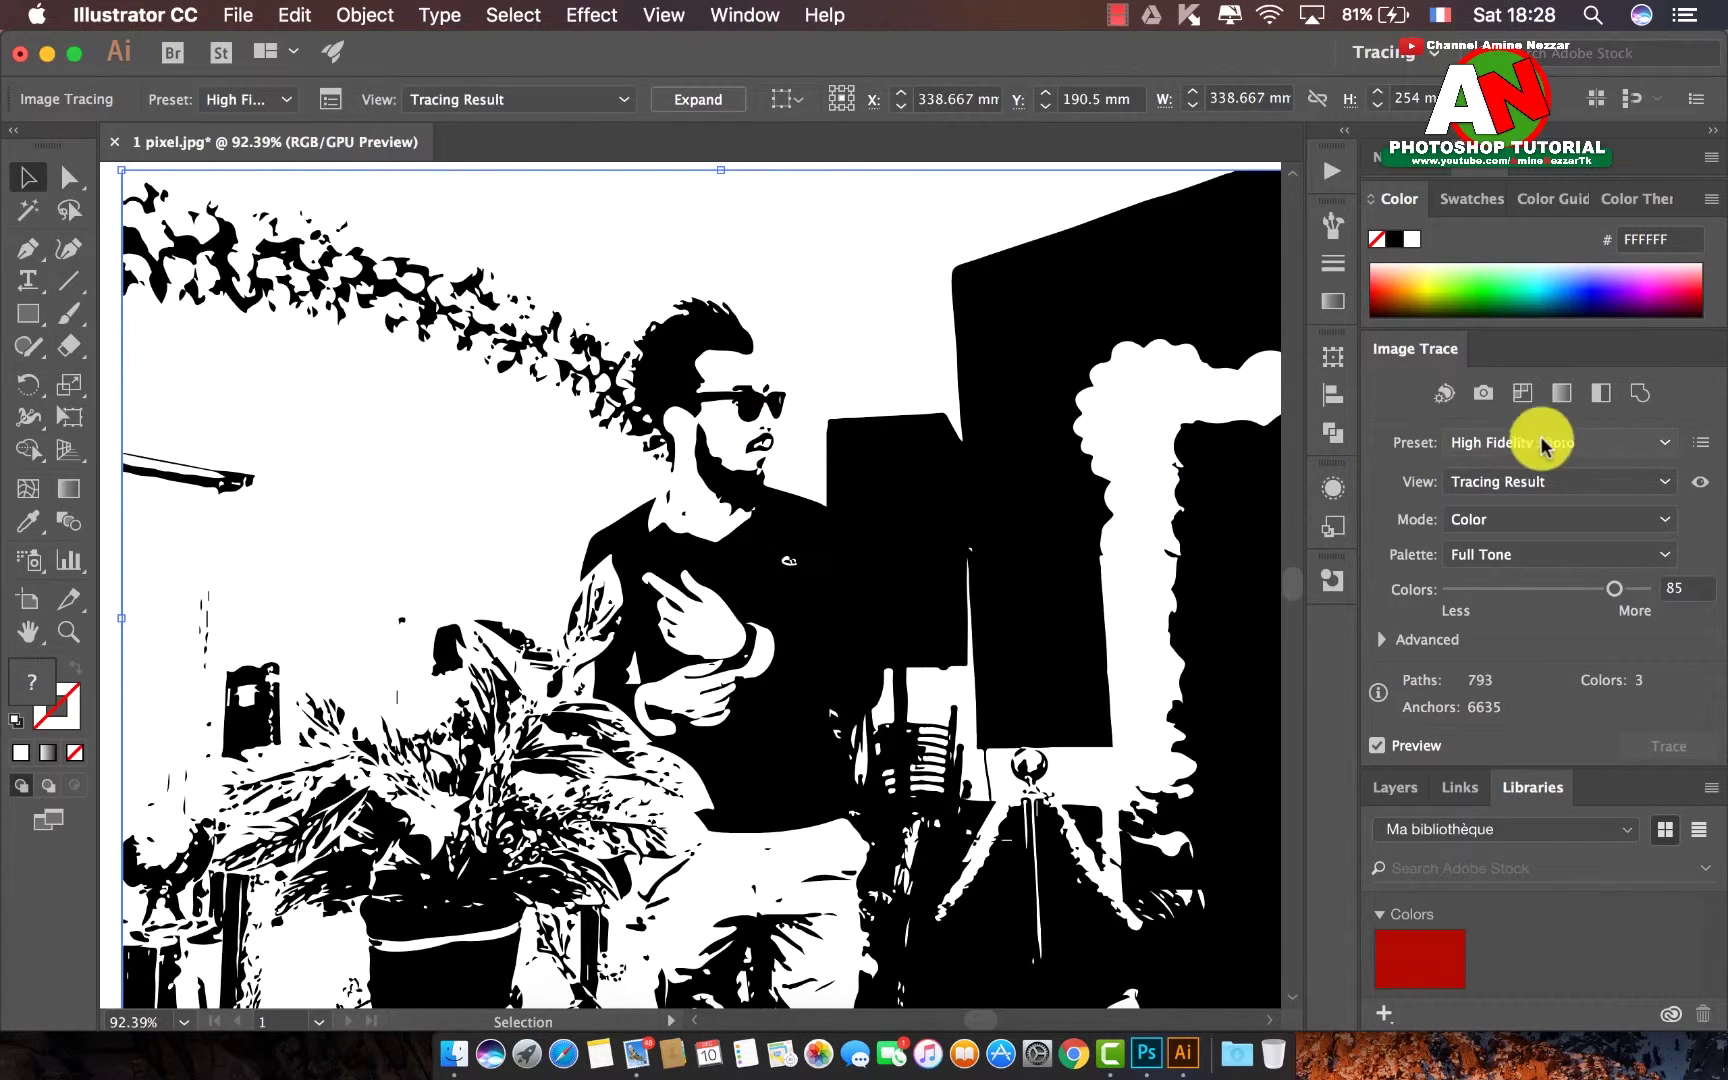
- Open the Image Trace Preset dropdown, with High Fidelity Photo still selected
{"action": "left_click", "coordinate": [1677, 447]}
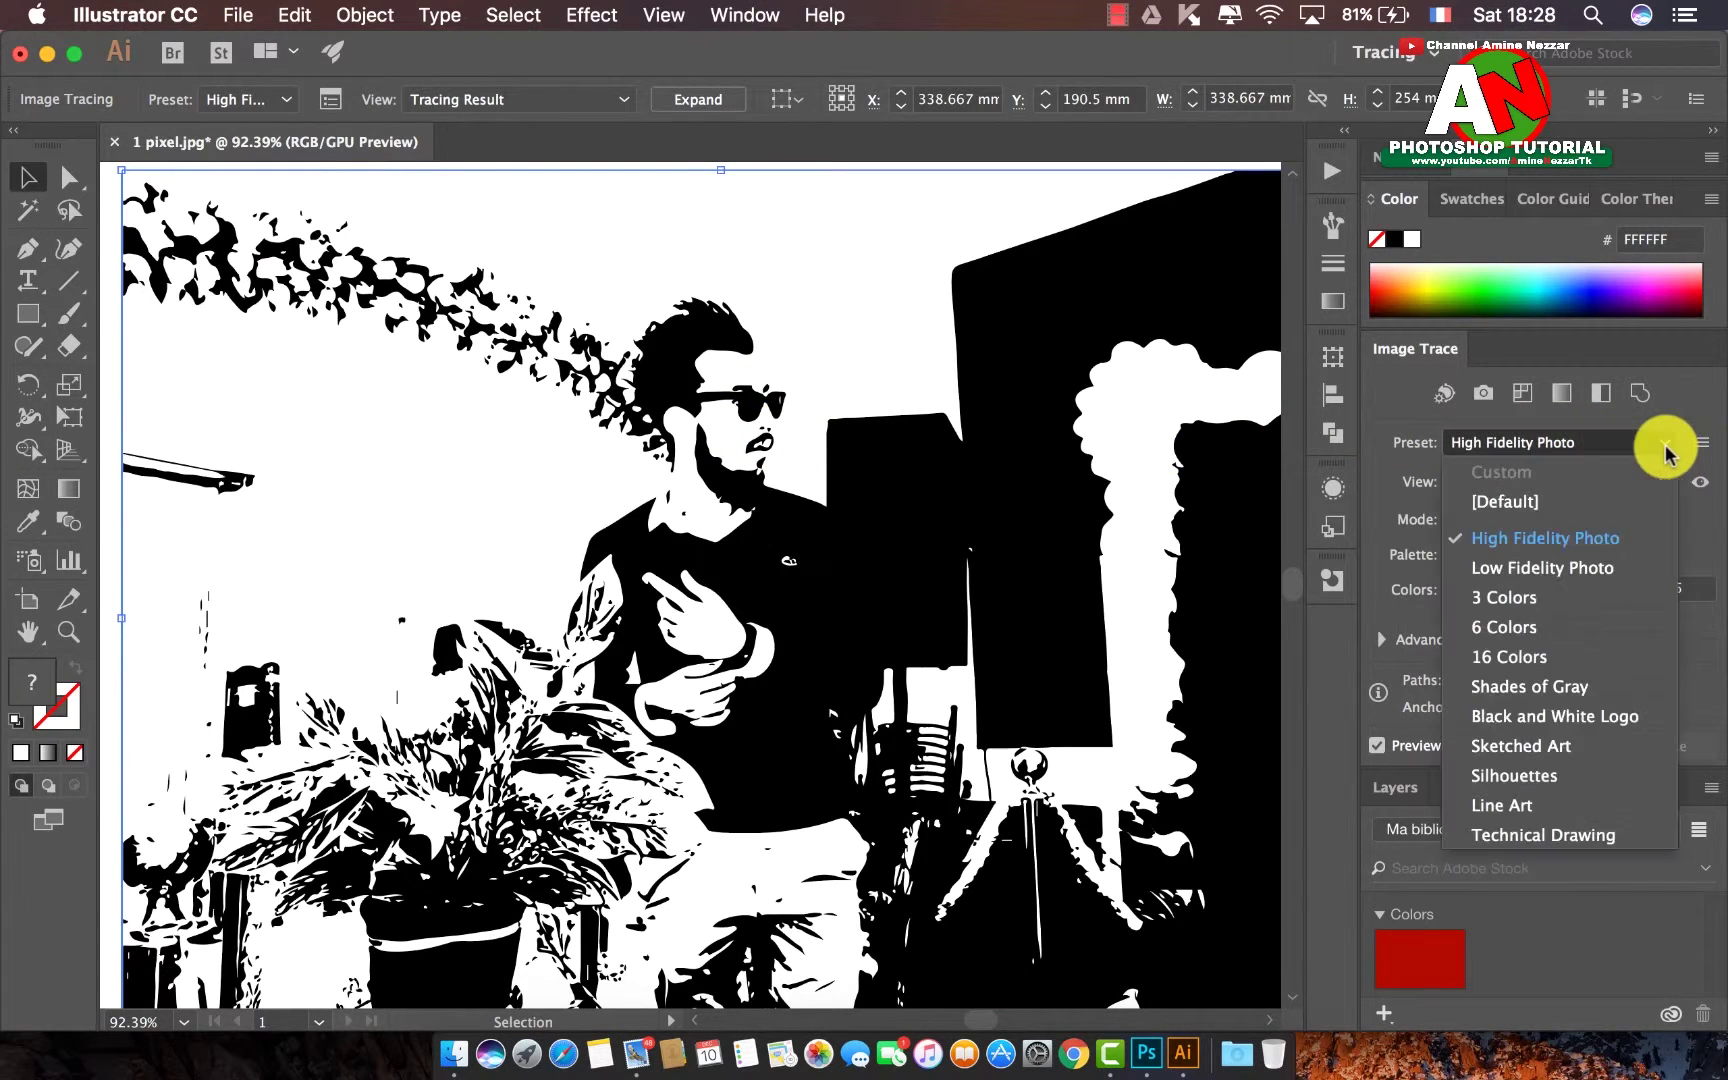